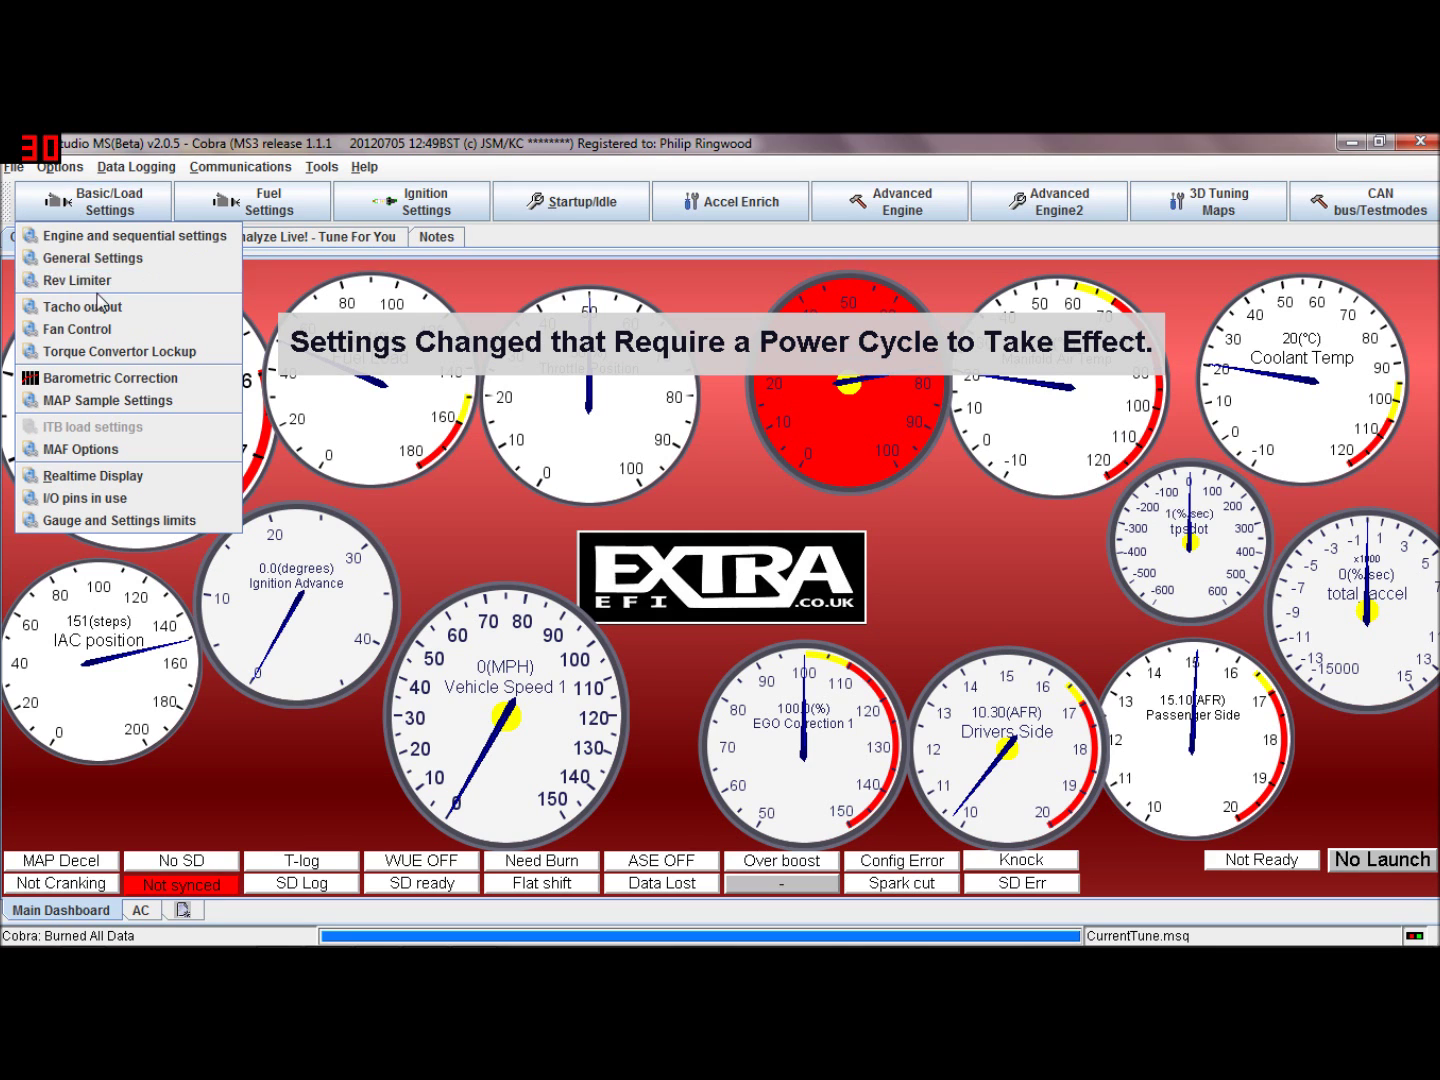
Open the Rev Limiter settings and keep Fixed angle as the spark retard mode.
{"action": "left_click", "coordinate": [77, 280]}
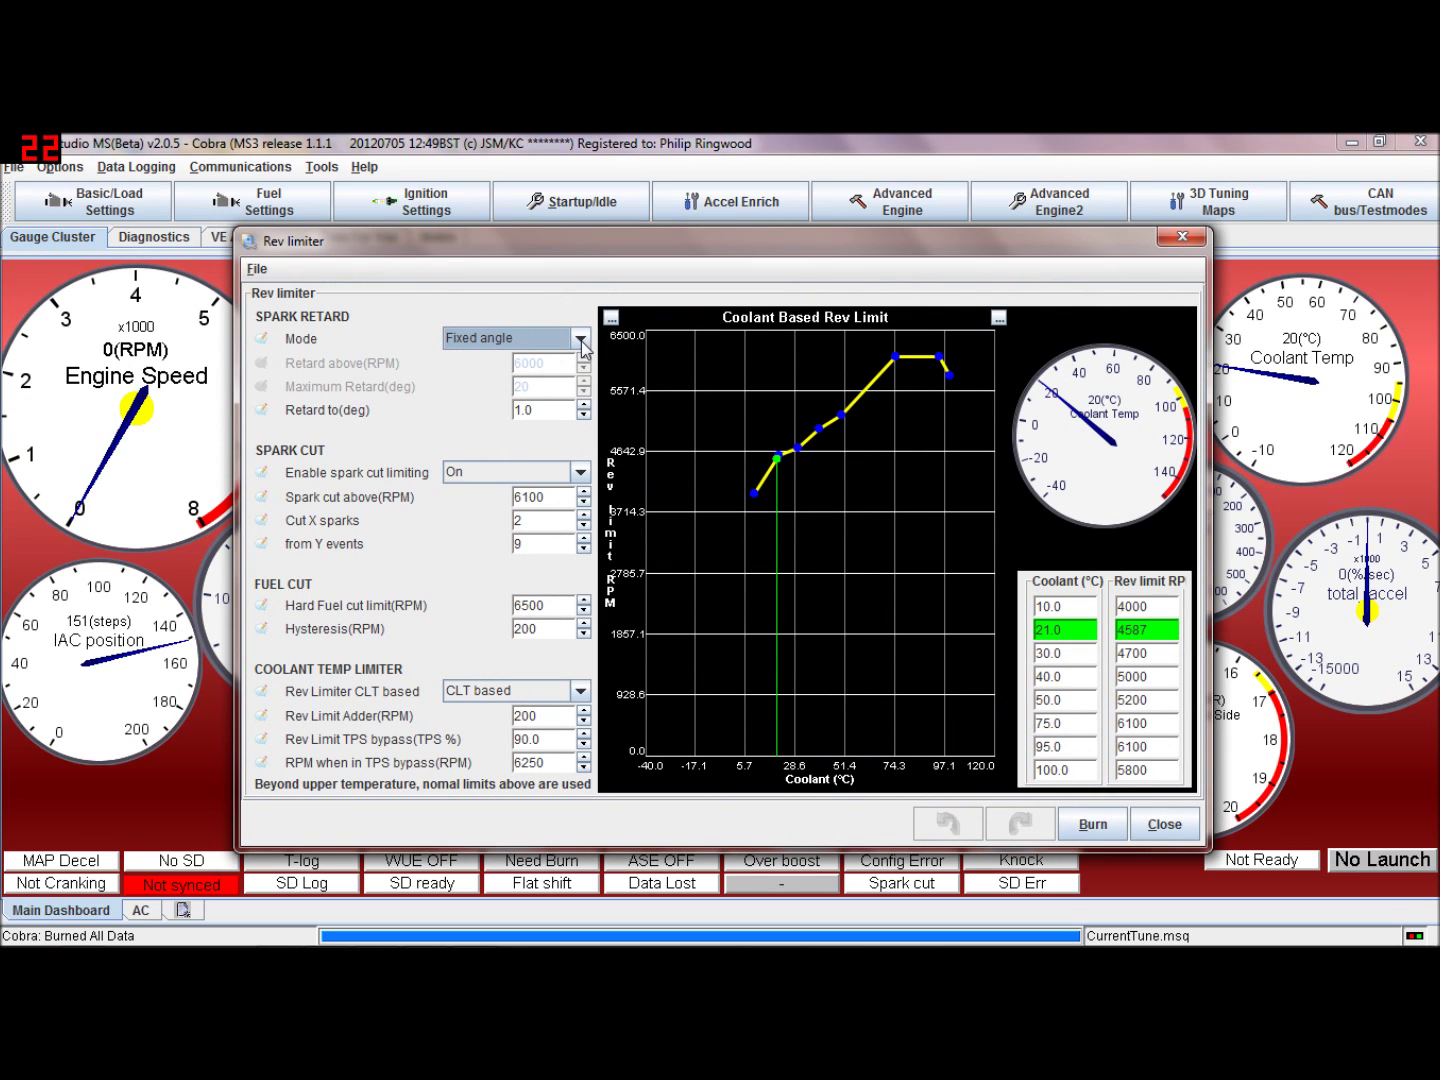
{"action": "left_click", "coordinate": [581, 340]}
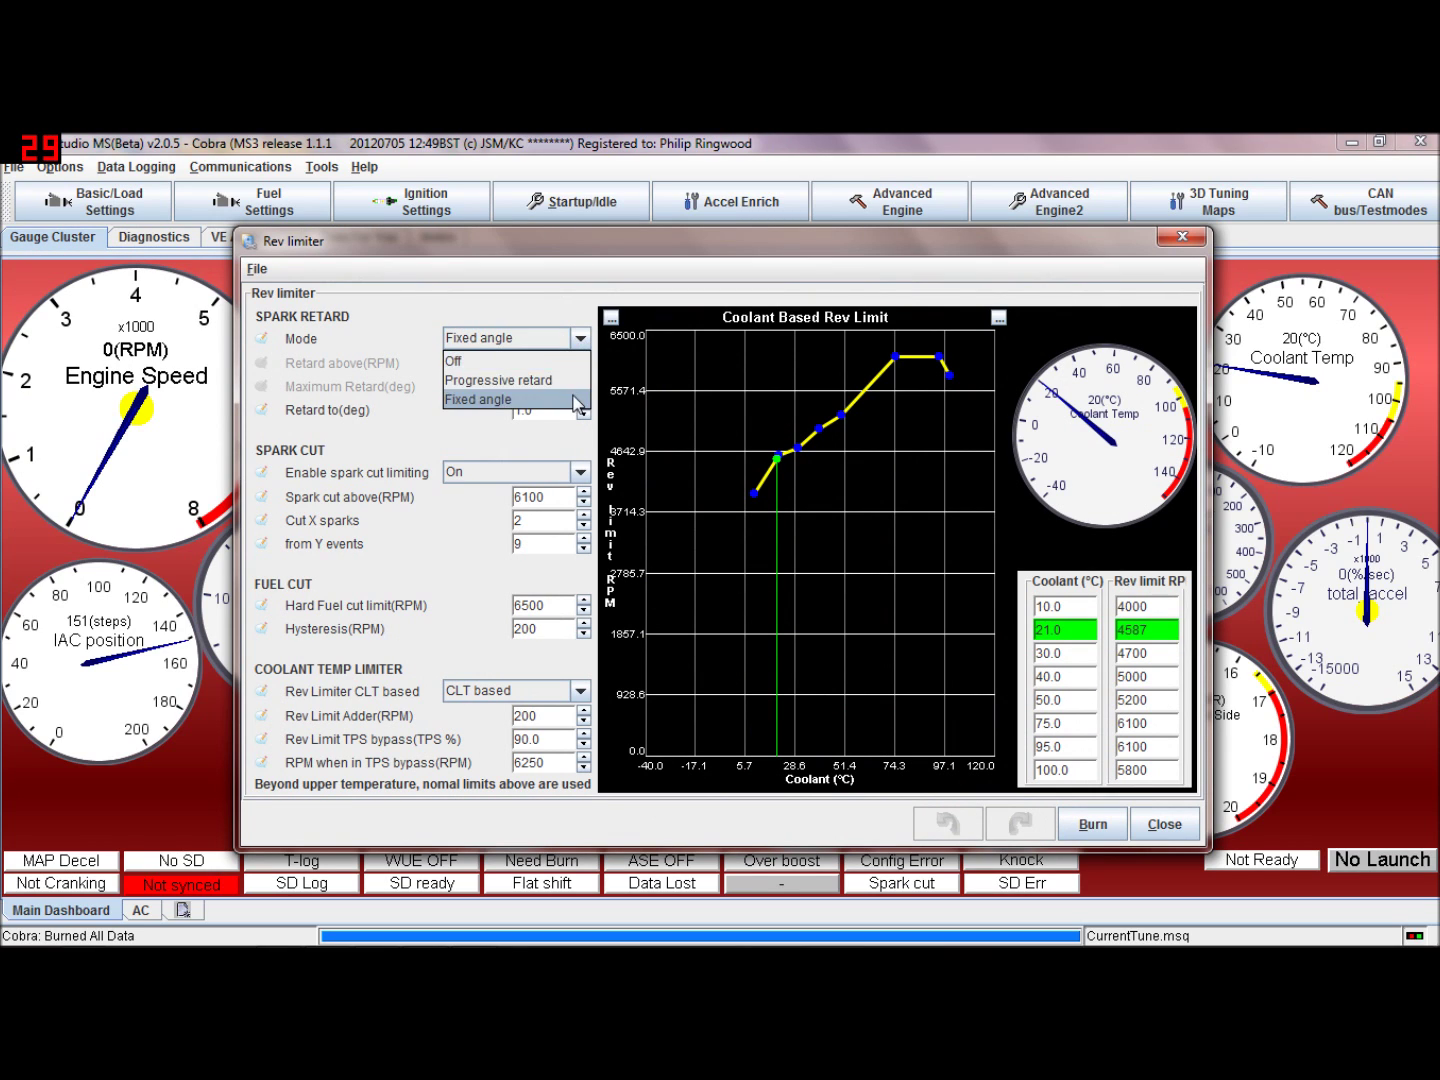
{"action": "left_click", "coordinate": [577, 400]}
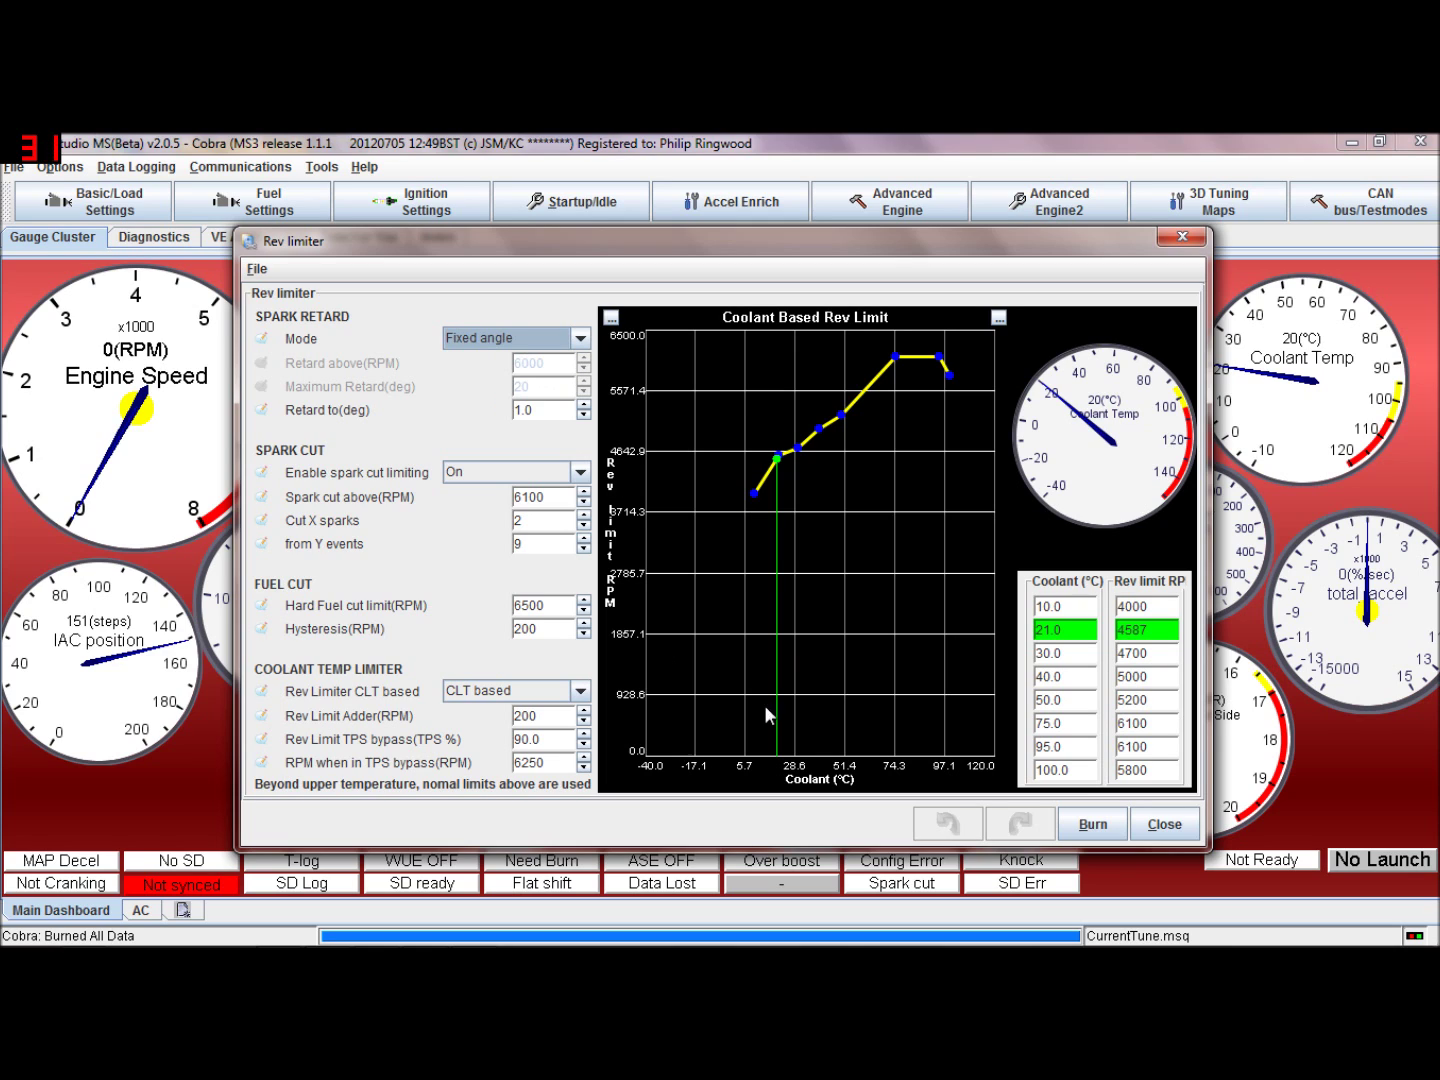
Switch the Rev Limiter CLT based option from CLT based to Normal.
{"action": "left_click", "coordinate": [582, 690]}
{"action": "left_click", "coordinate": [582, 690]}
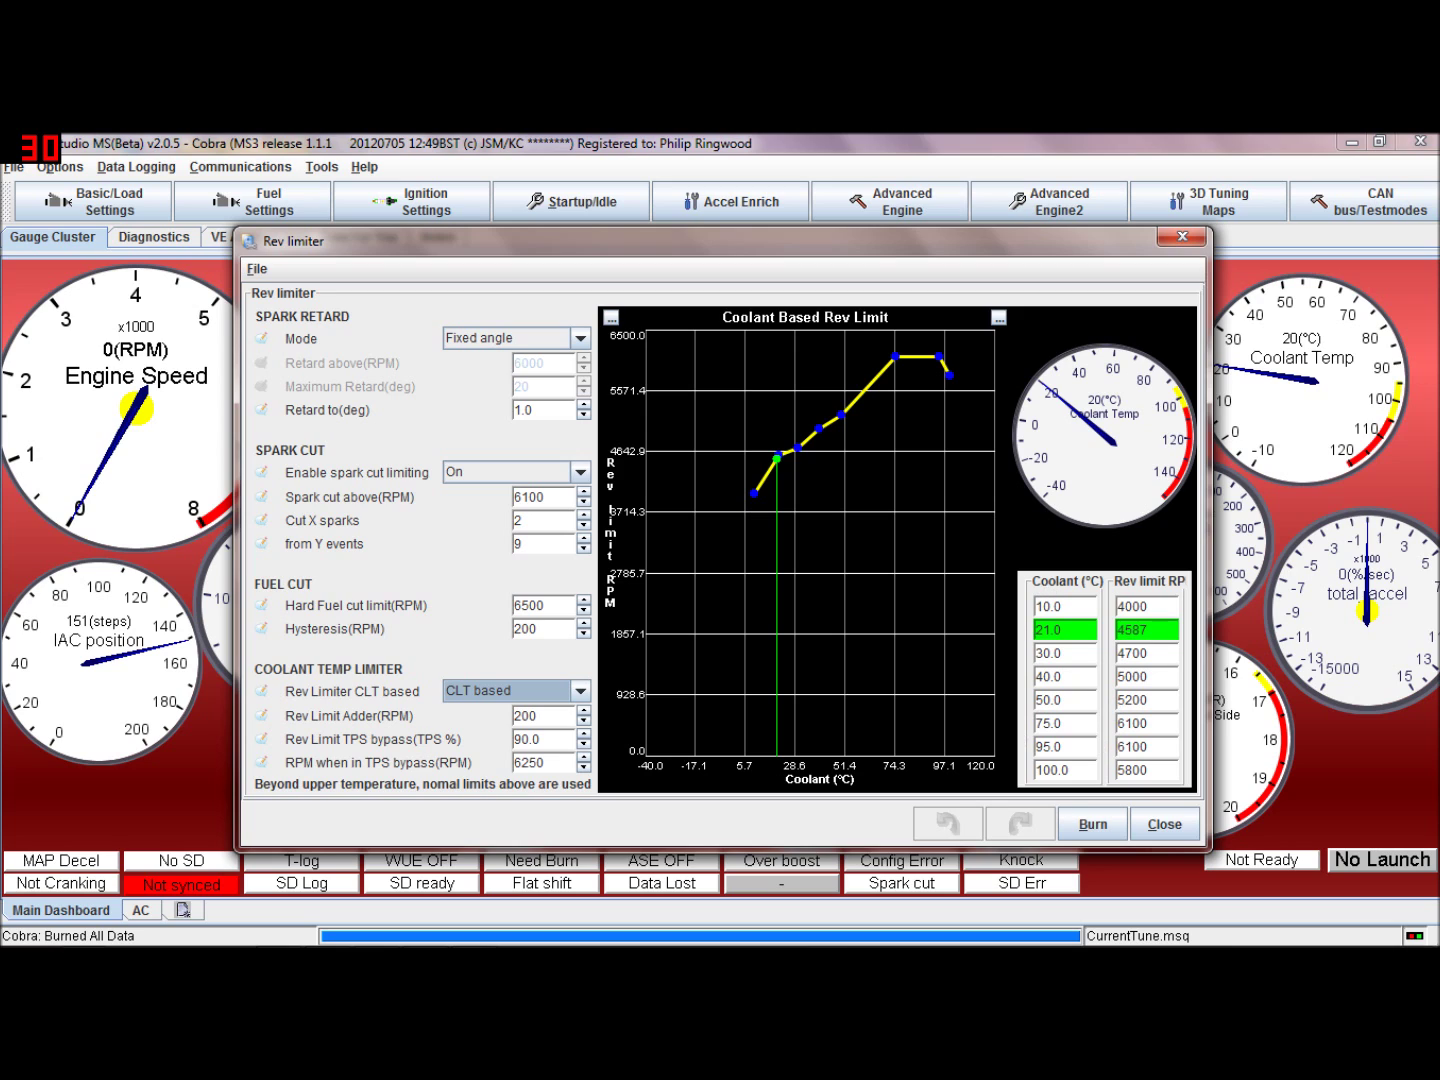
{"action": "left_click", "coordinate": [580, 692]}
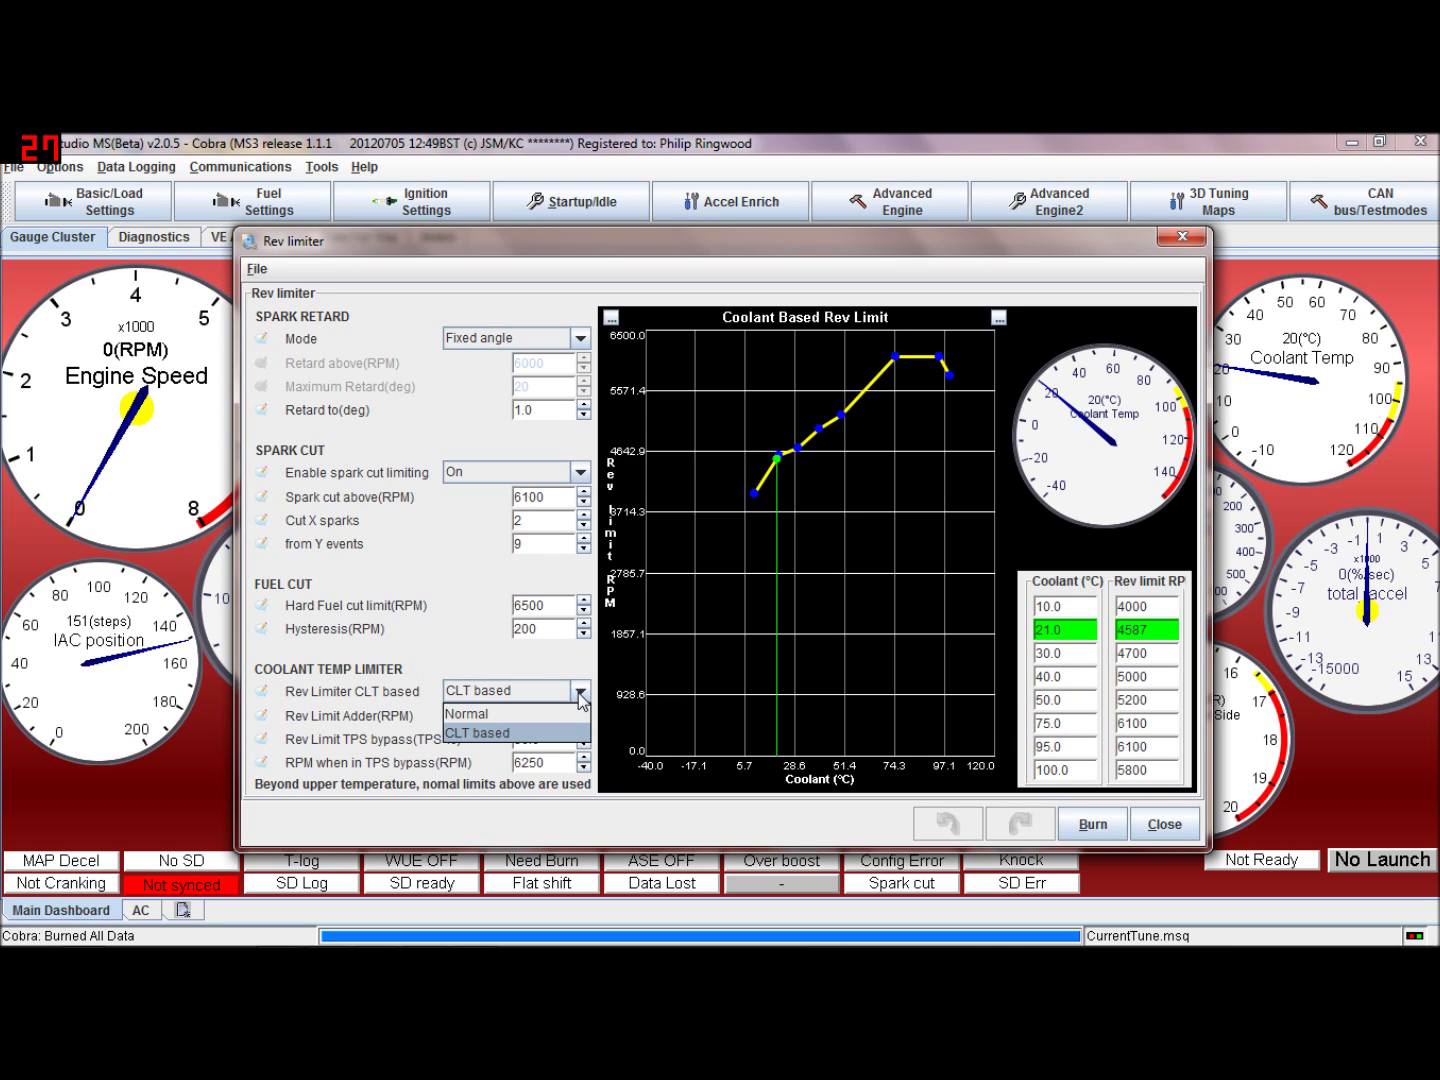
{"action": "left_click", "coordinate": [548, 714]}
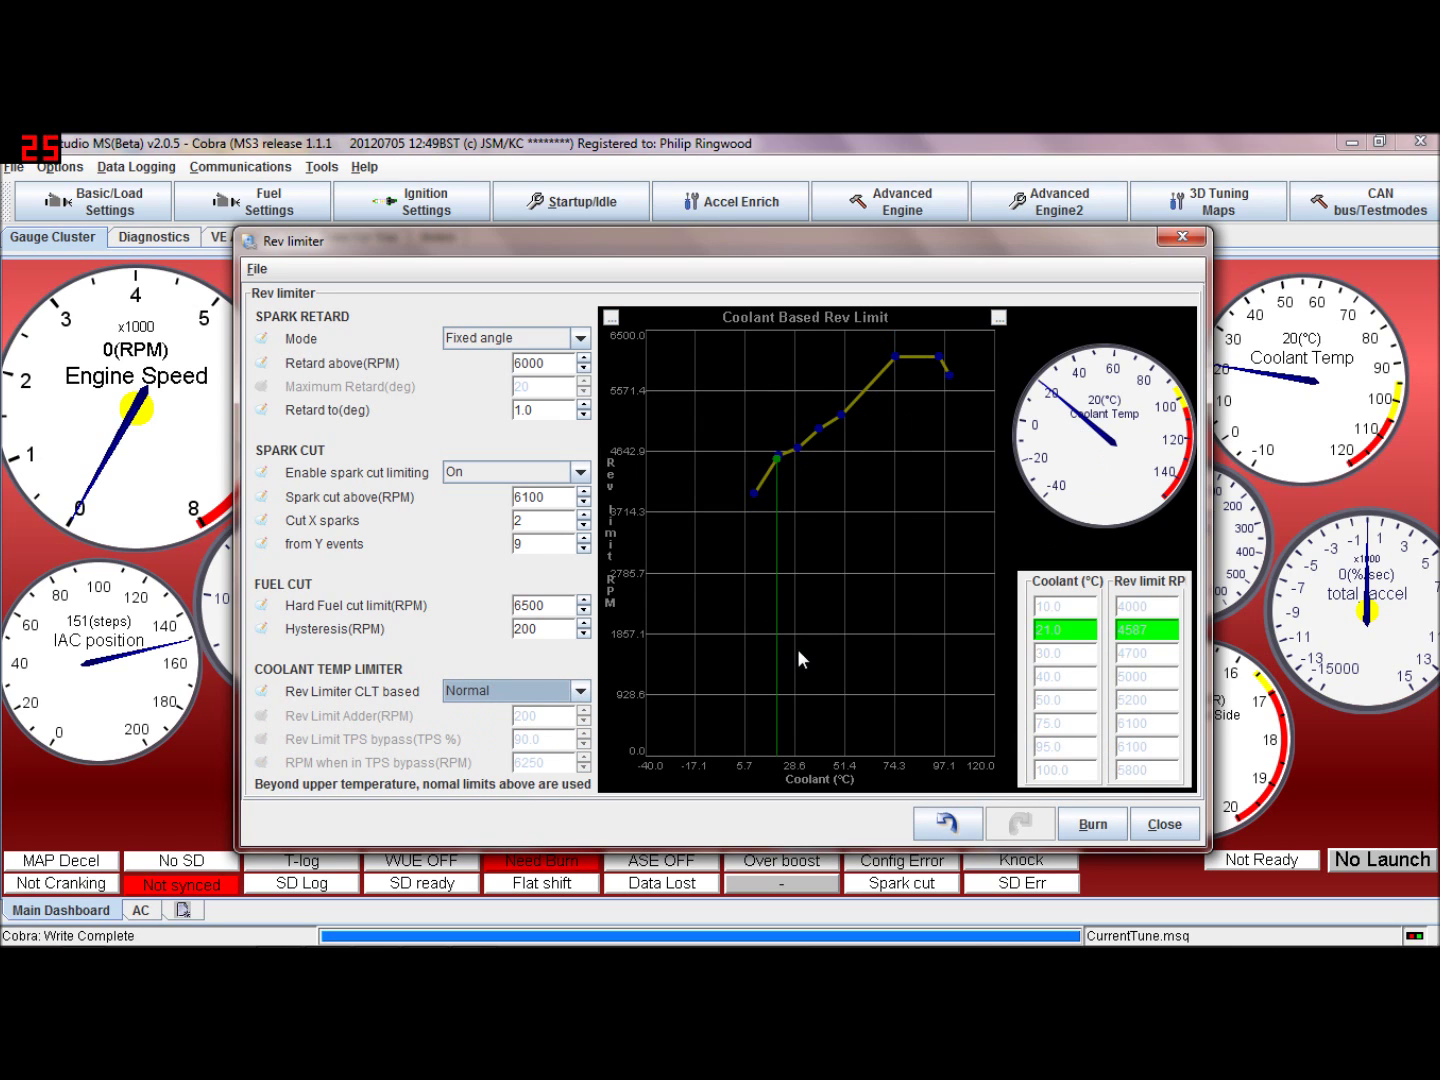
Try Progressive retard as the retard mode, then set it back to Fixed angle.
{"action": "left_click", "coordinate": [581, 338]}
{"action": "left_click", "coordinate": [581, 338]}
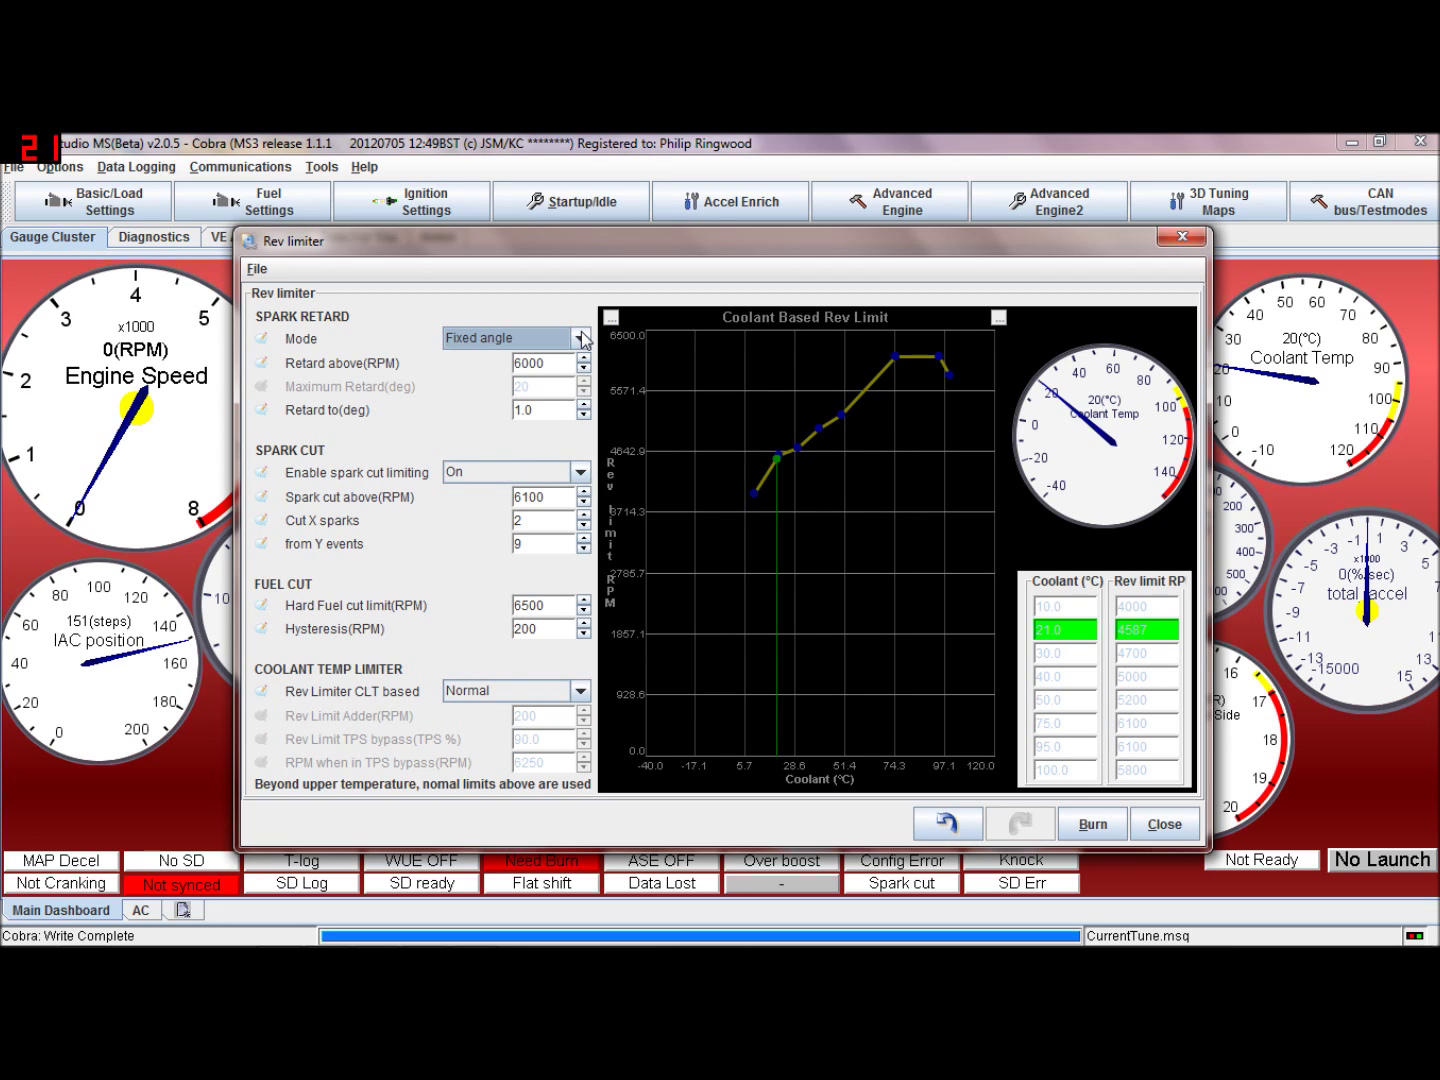
{"action": "left_click", "coordinate": [581, 338]}
{"action": "left_click", "coordinate": [581, 338]}
{"action": "left_click", "coordinate": [581, 338]}
{"action": "left_click", "coordinate": [555, 378]}
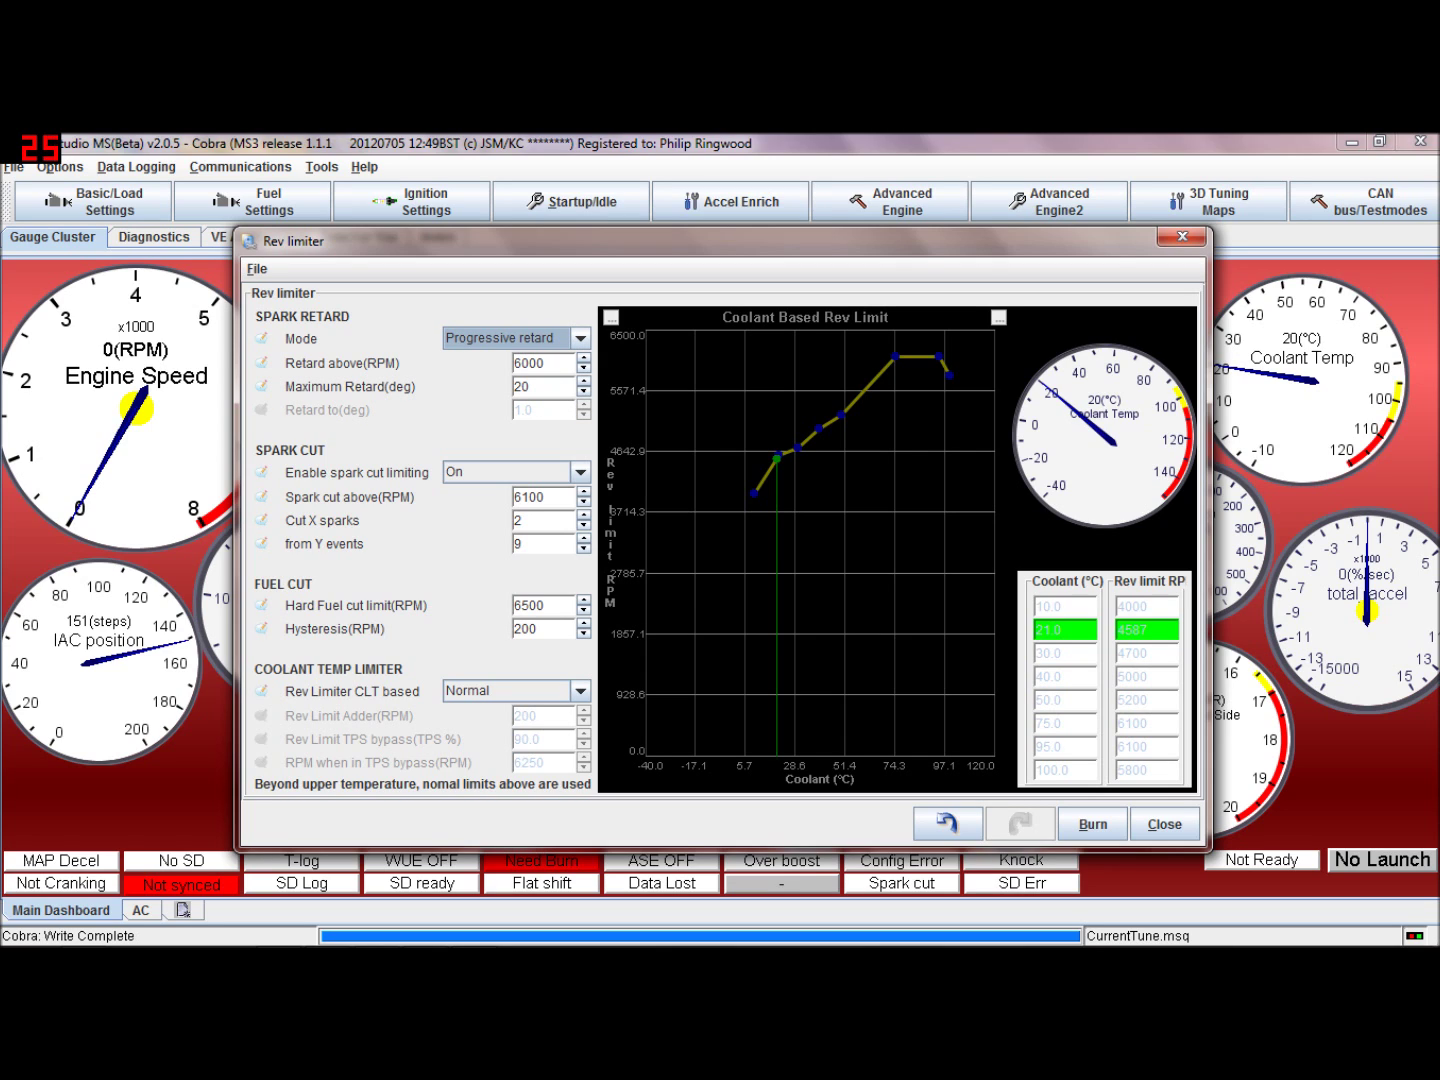
{"action": "left_click", "coordinate": [581, 338]}
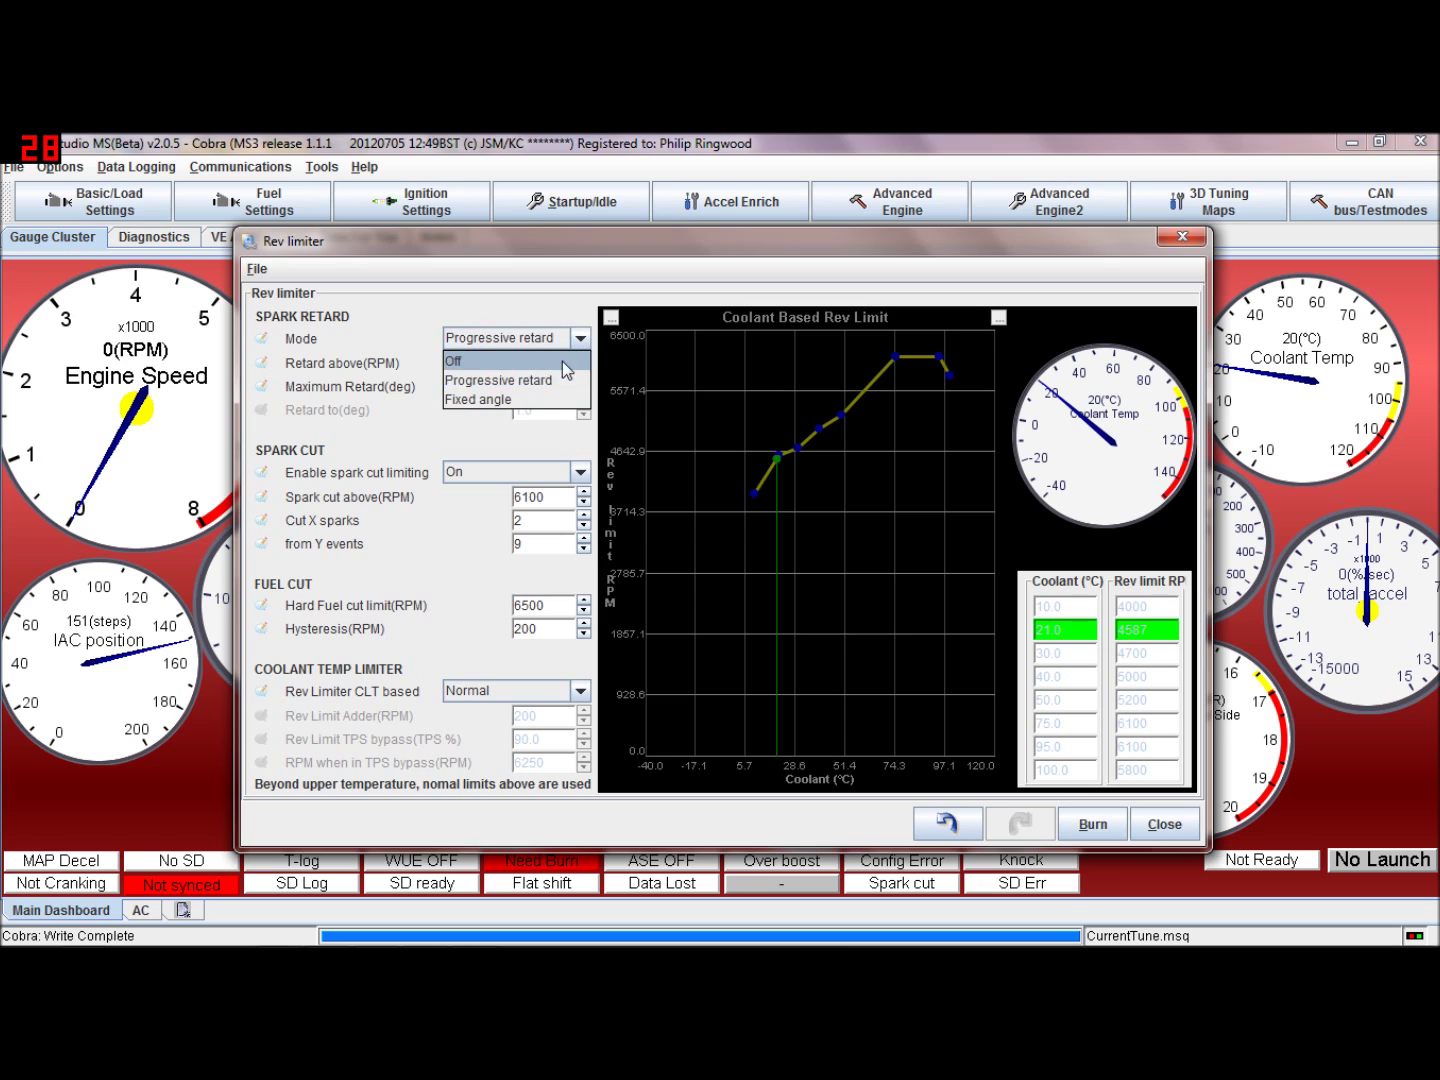
{"action": "left_click", "coordinate": [550, 401]}
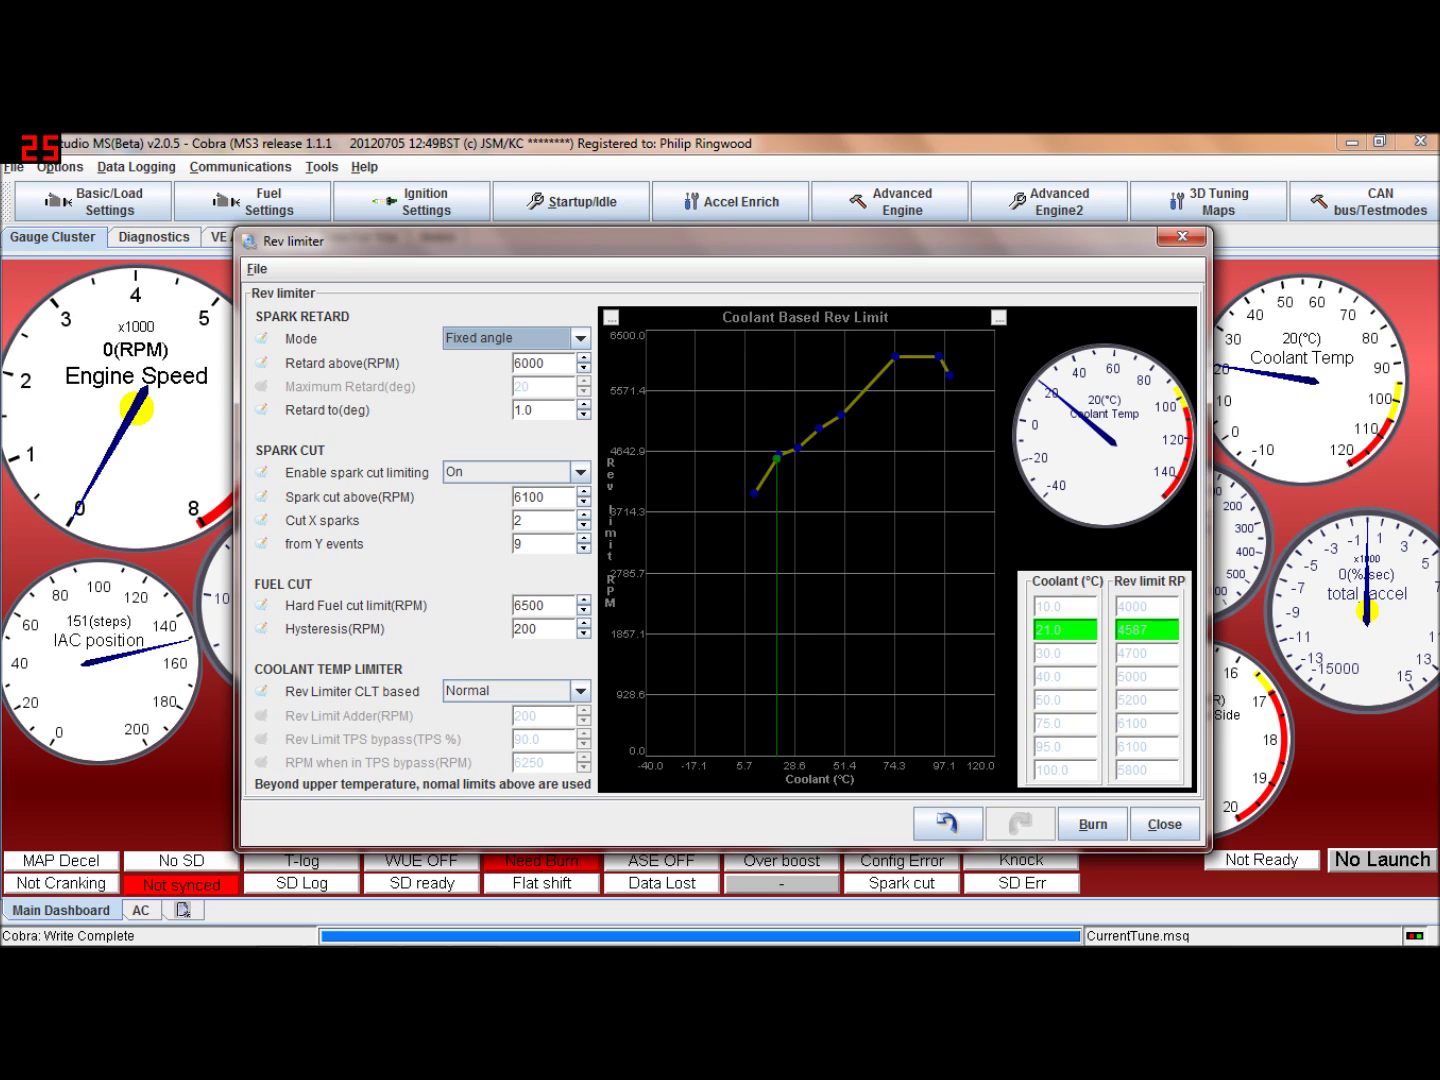
Step through the retard-above RPM, retard-to degrees and spark cut RPM values.
{"action": "key", "text": "Tab"}
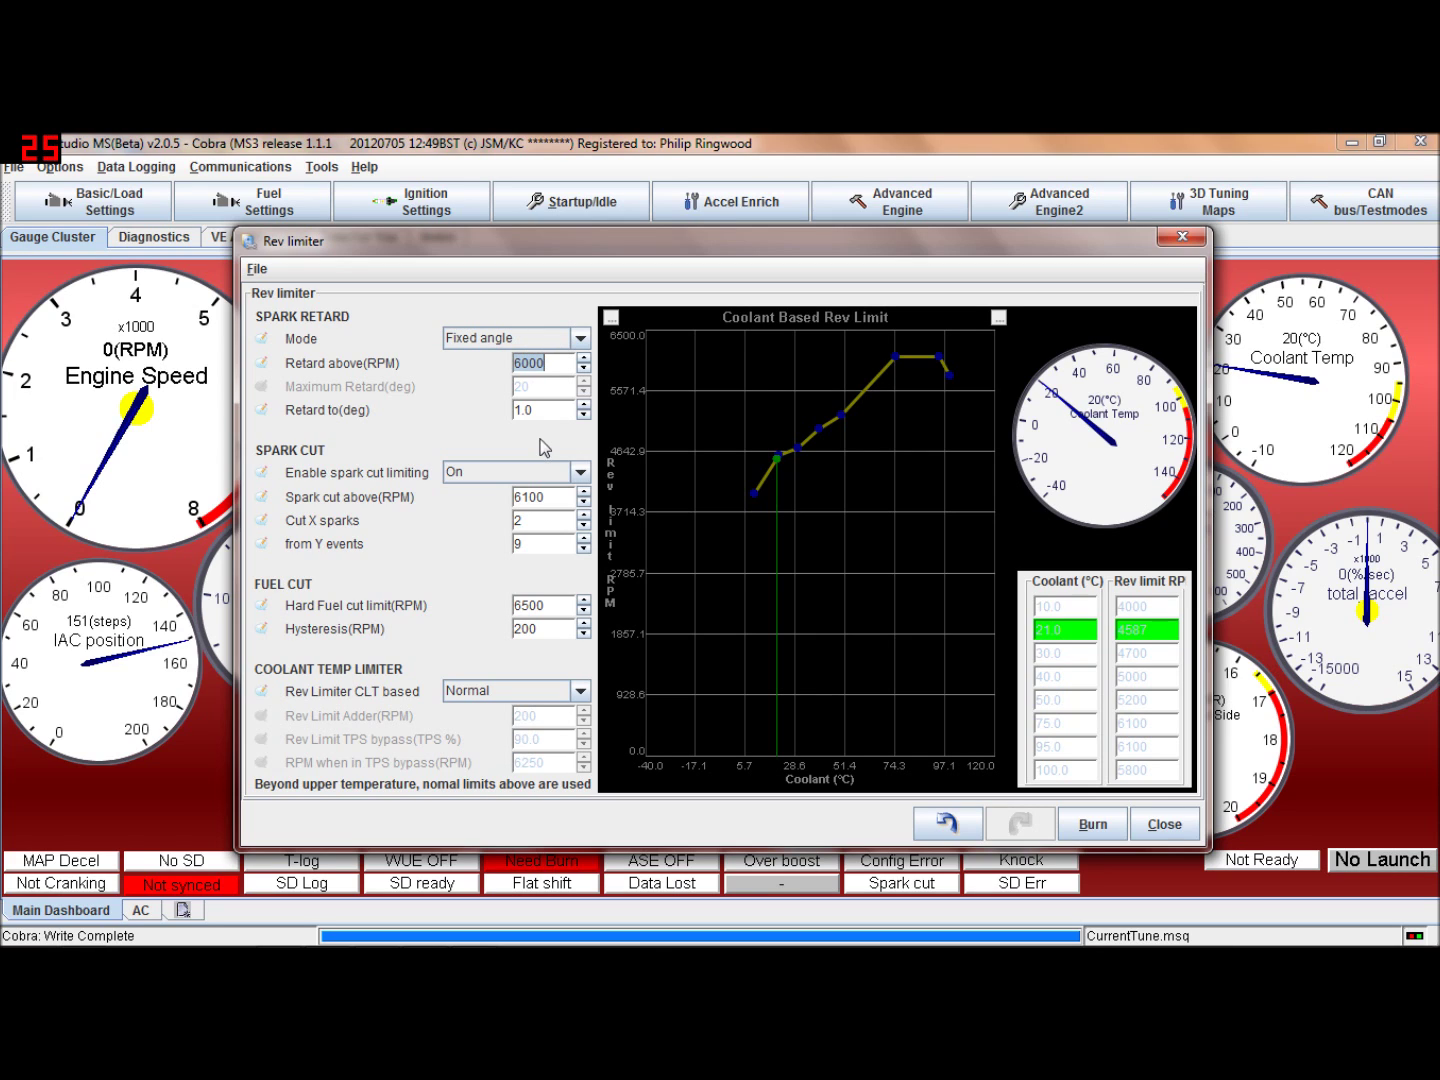
{"action": "key", "text": "Tab"}
{"action": "key", "text": "End"}
{"action": "key", "text": "Tab"}
{"action": "key", "text": "Tab"}
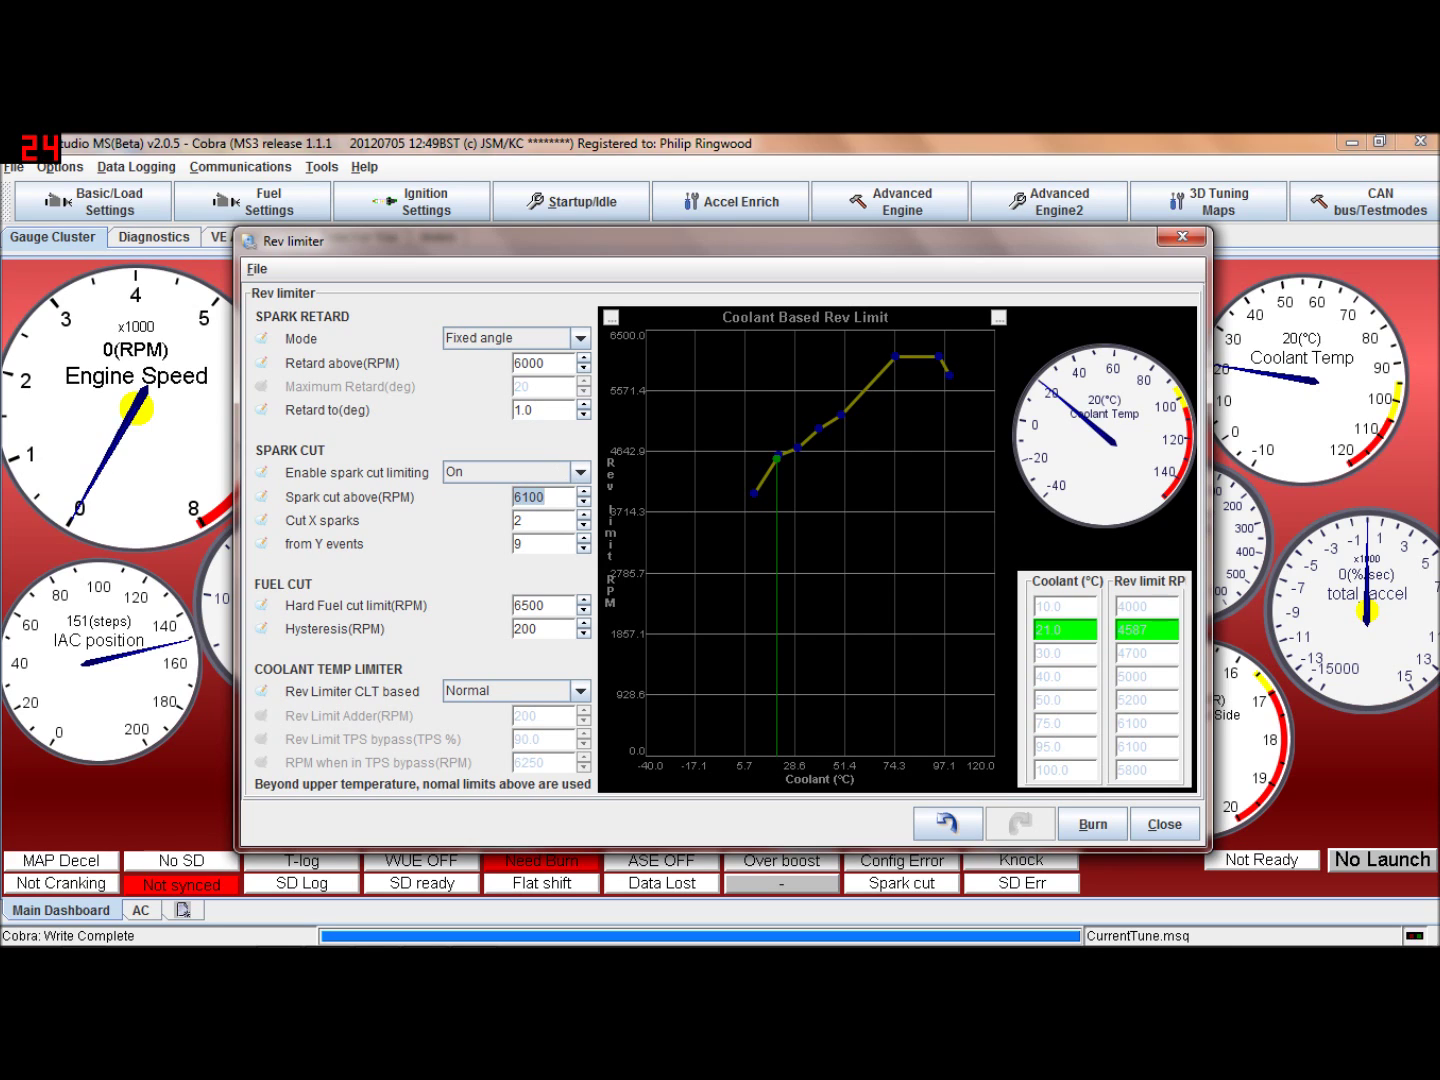
Keep spark cut limiting On at 2 of 9 sparks, then close the Rev limiter dialog.
{"action": "left_click", "coordinate": [574, 474]}
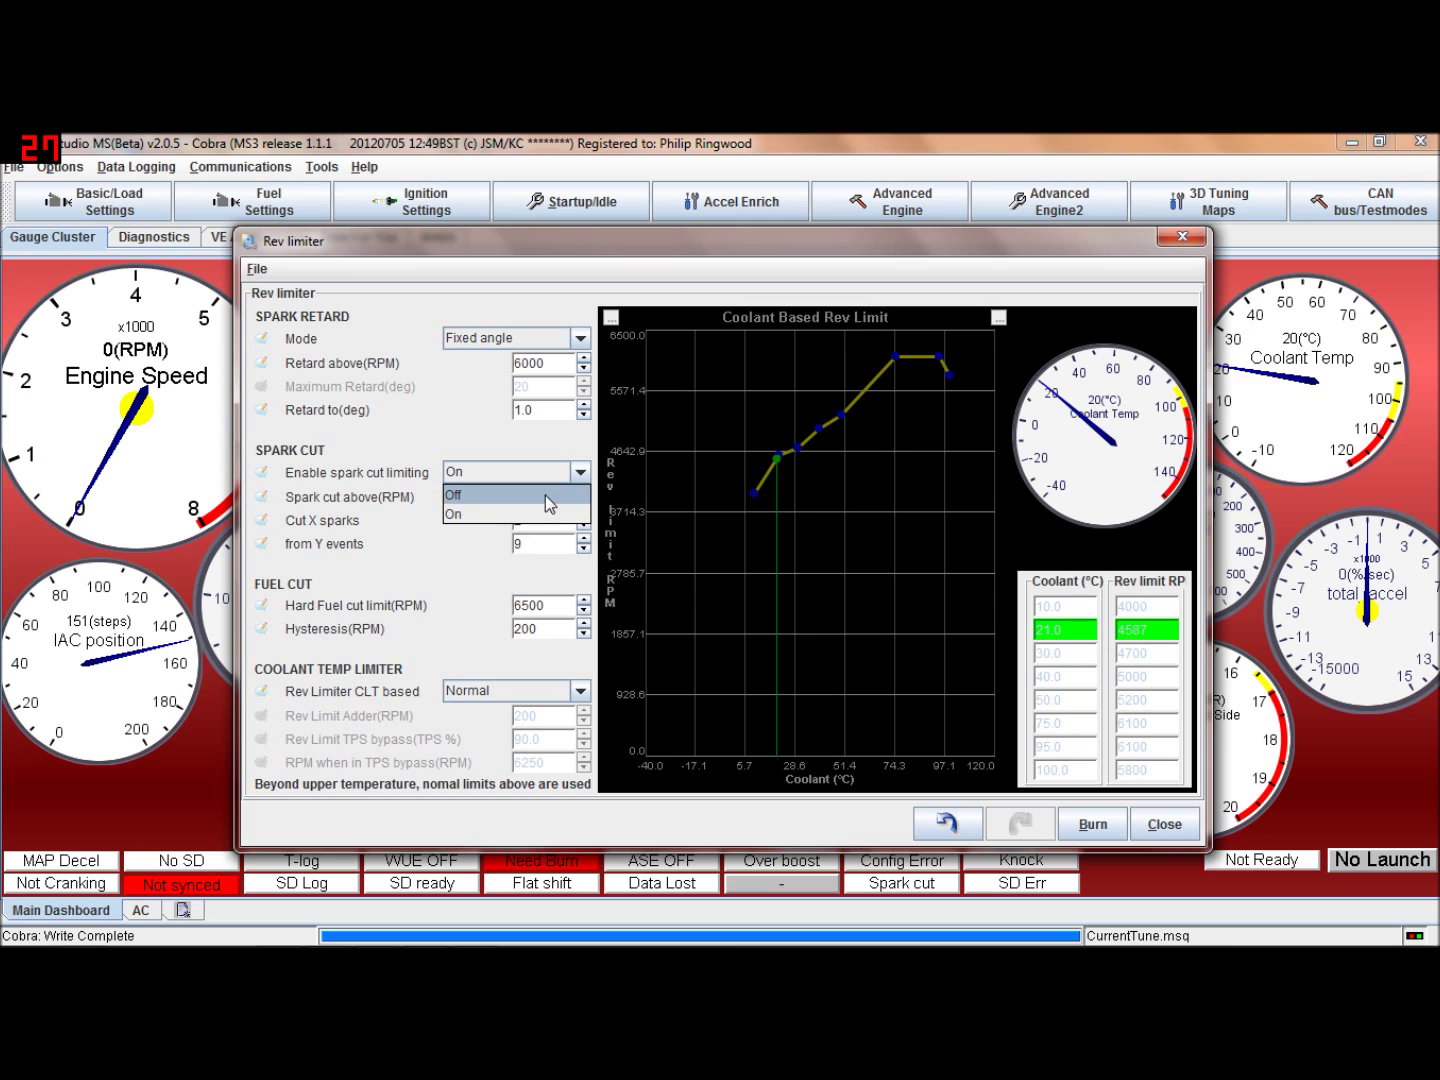
{"action": "left_click", "coordinate": [543, 466]}
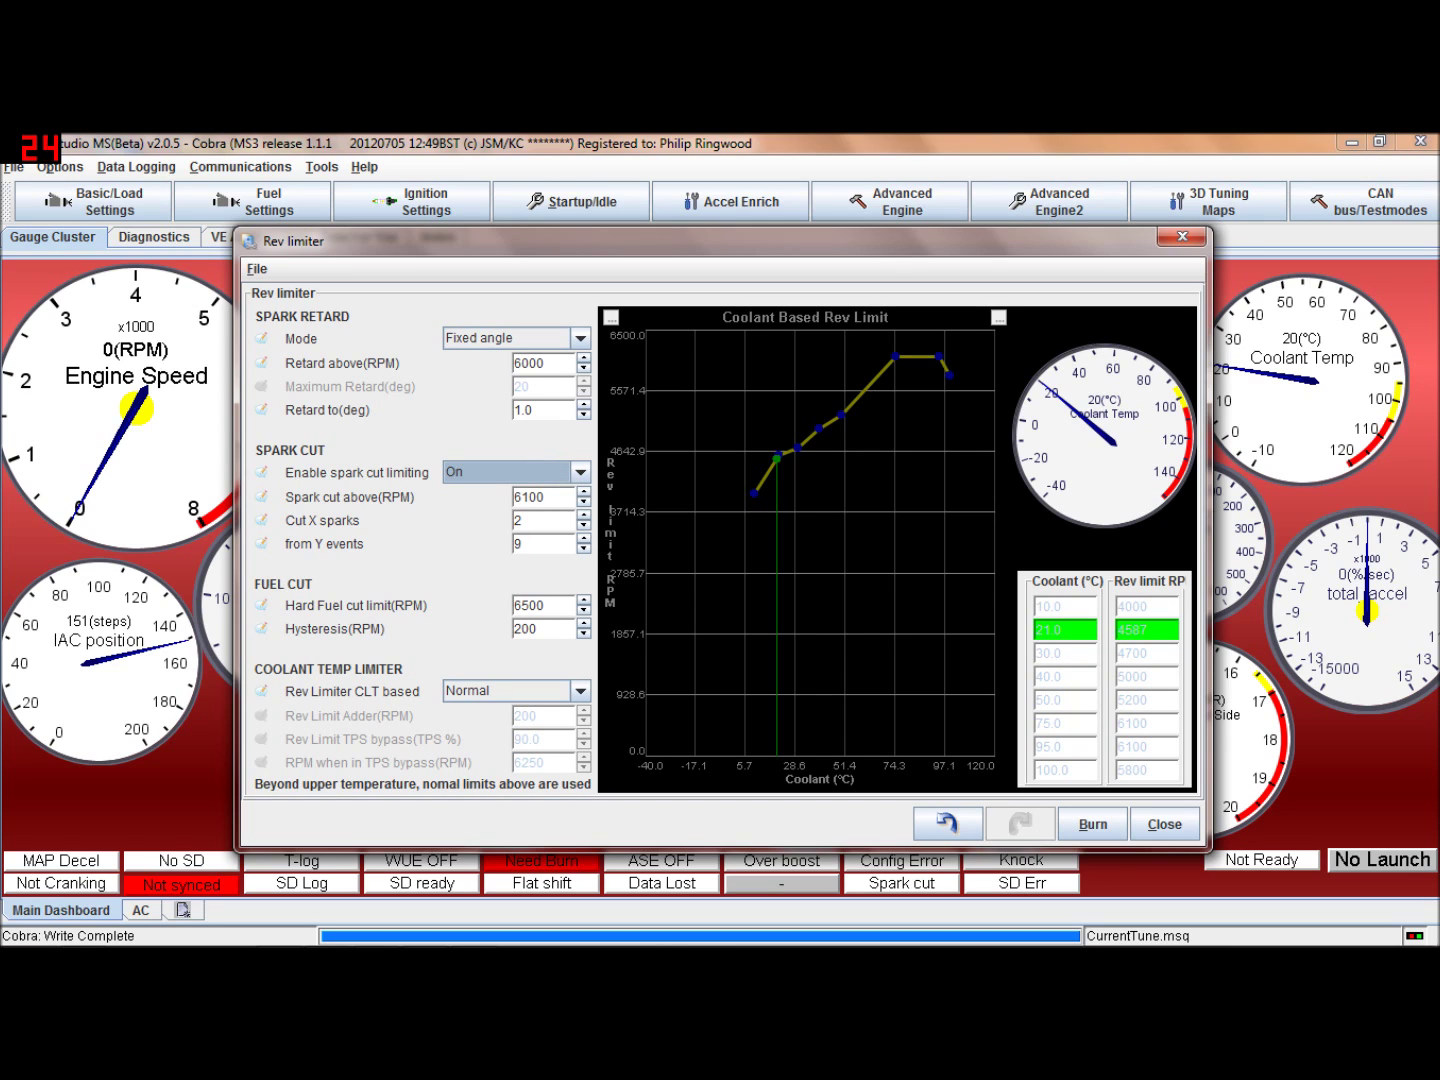
{"action": "left_click", "coordinate": [516, 520]}
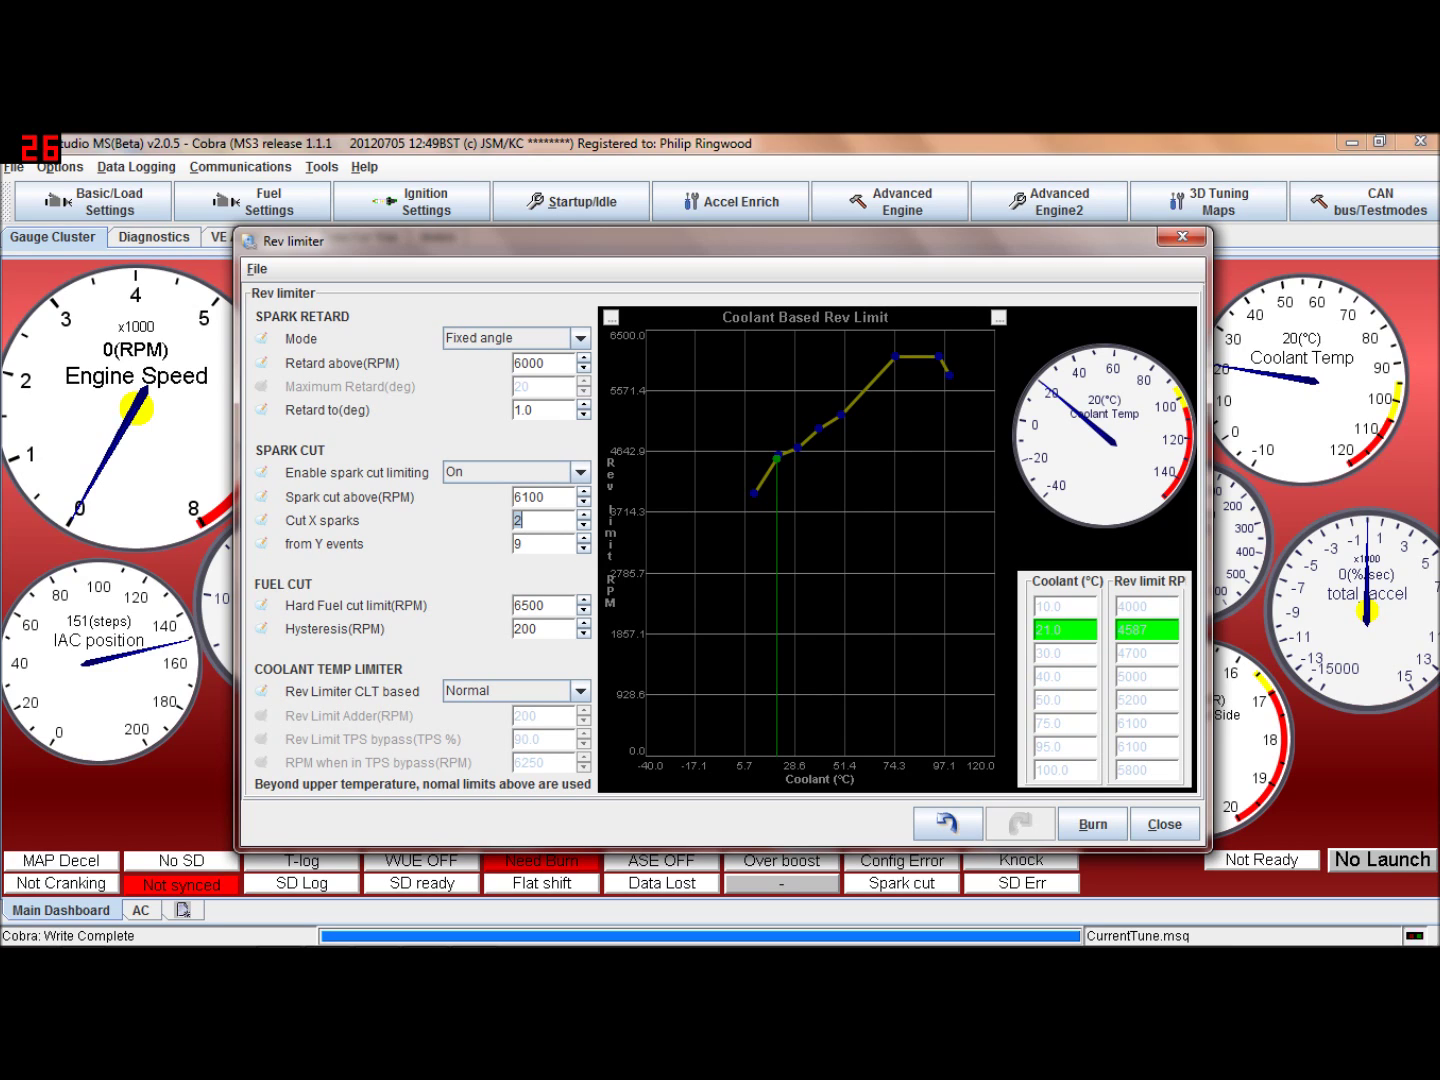
{"action": "left_click", "coordinate": [518, 543]}
{"action": "left_click", "coordinate": [1183, 237]}
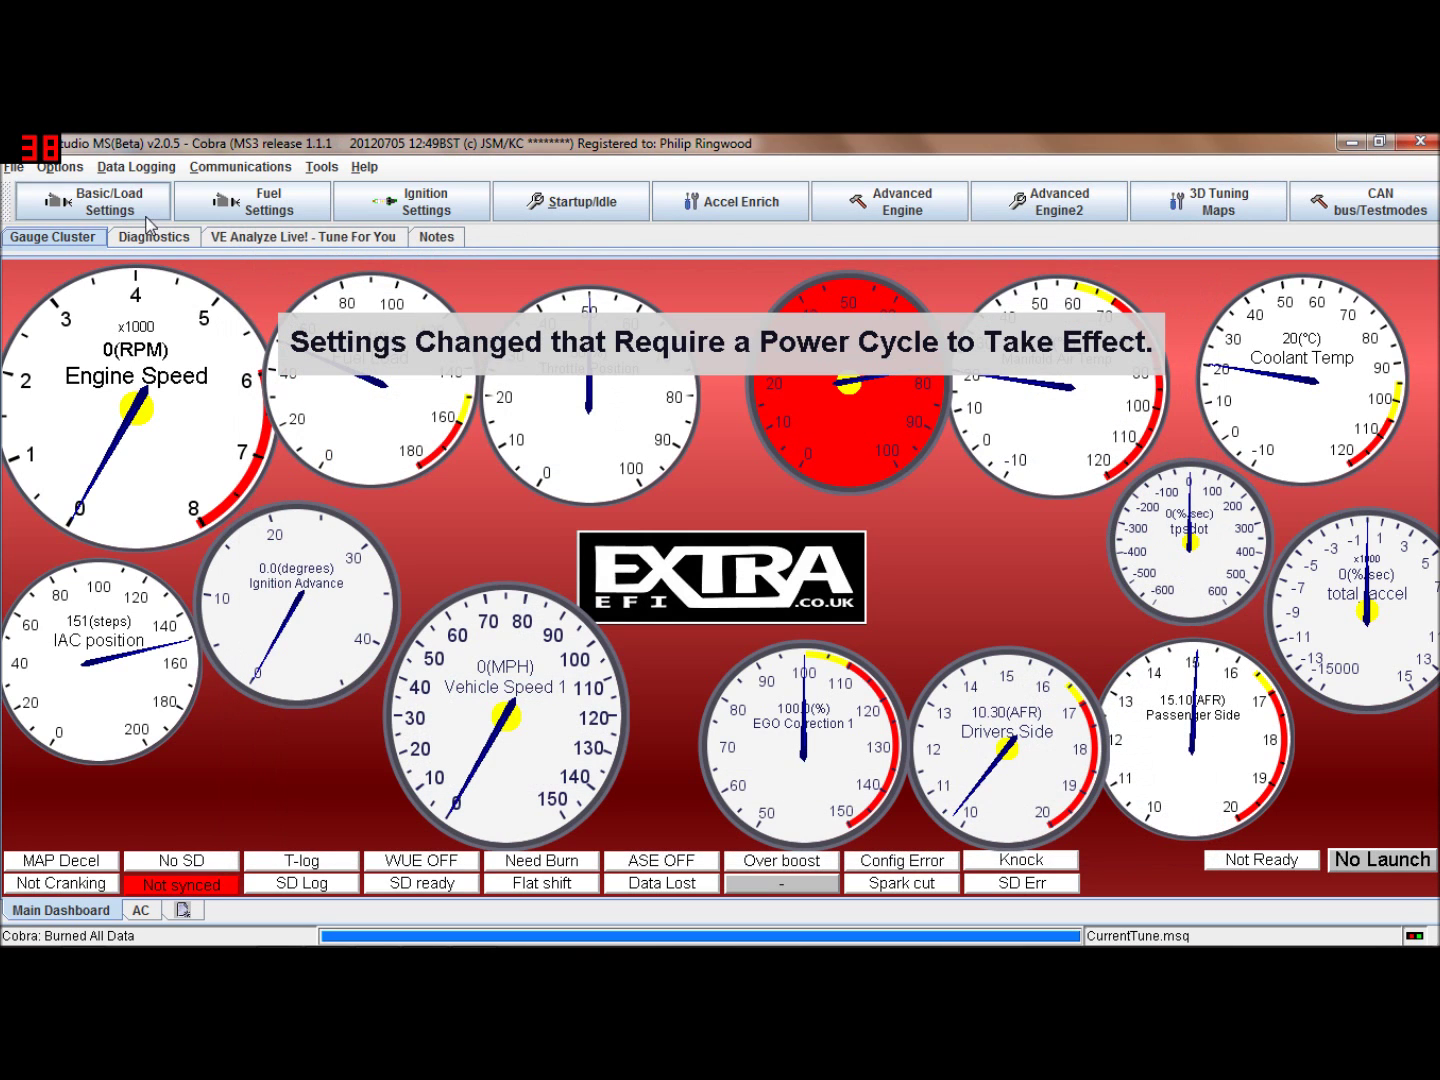
Open the Basic/Load Tacho output settings and keep the output Enabled On.
{"action": "left_click", "coordinate": [110, 205]}
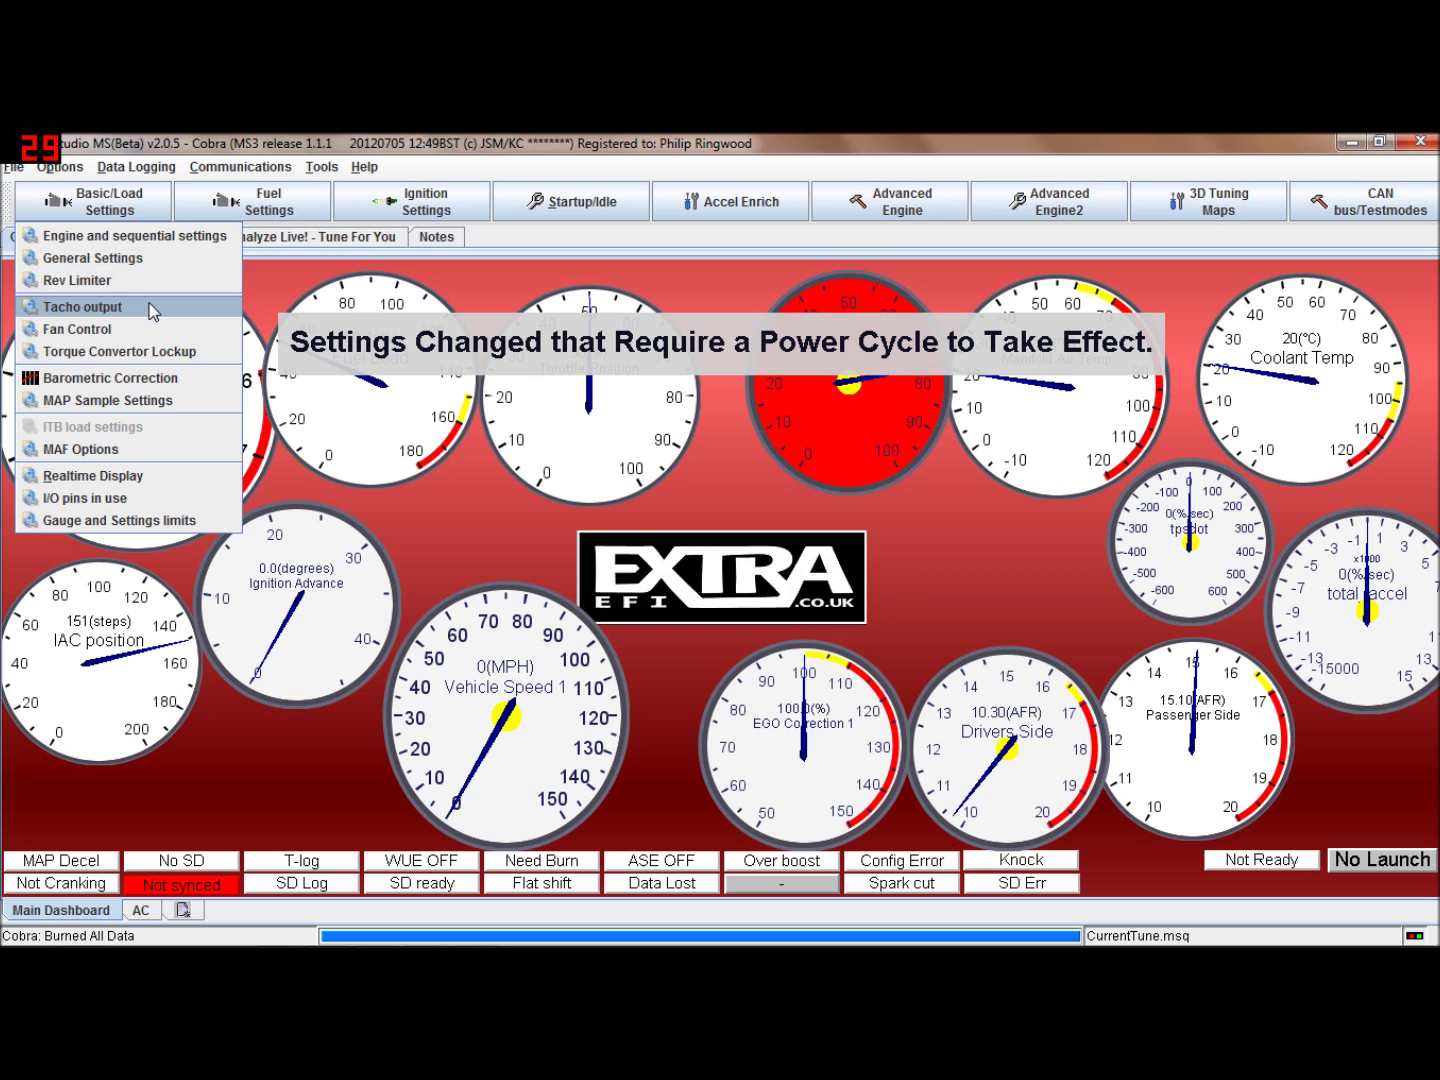
{"action": "left_click", "coordinate": [150, 306]}
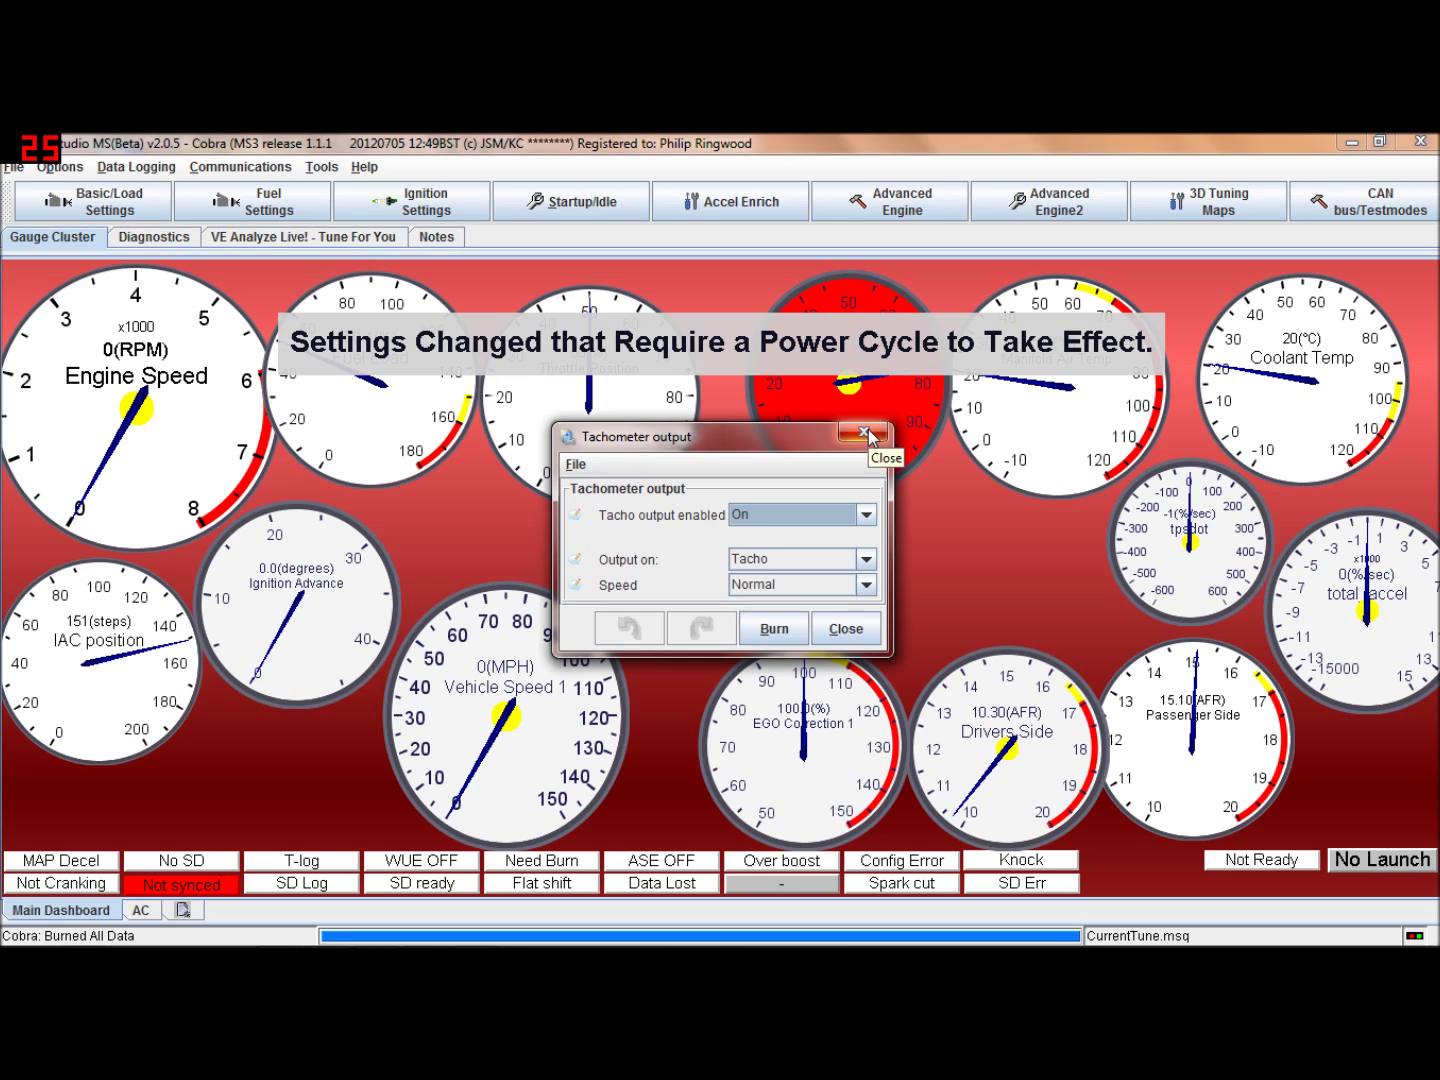
{"action": "left_click", "coordinate": [866, 515]}
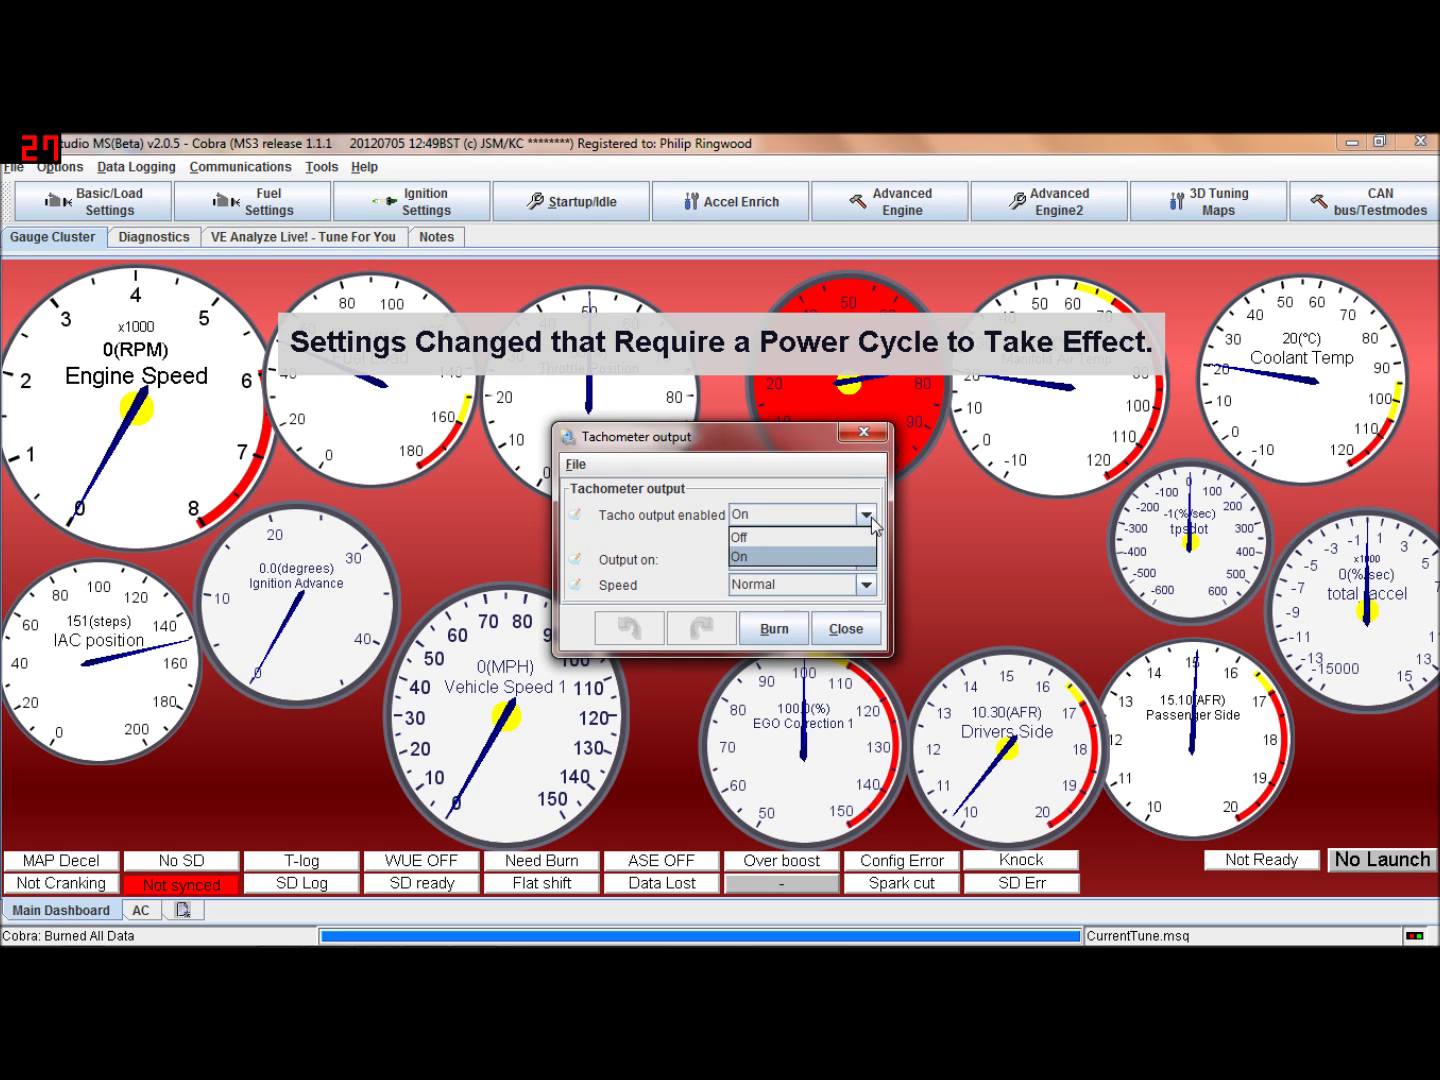
{"action": "left_click", "coordinate": [868, 515]}
Browse the output pin list and keep Tacho as the output pin.
{"action": "left_click", "coordinate": [866, 559]}
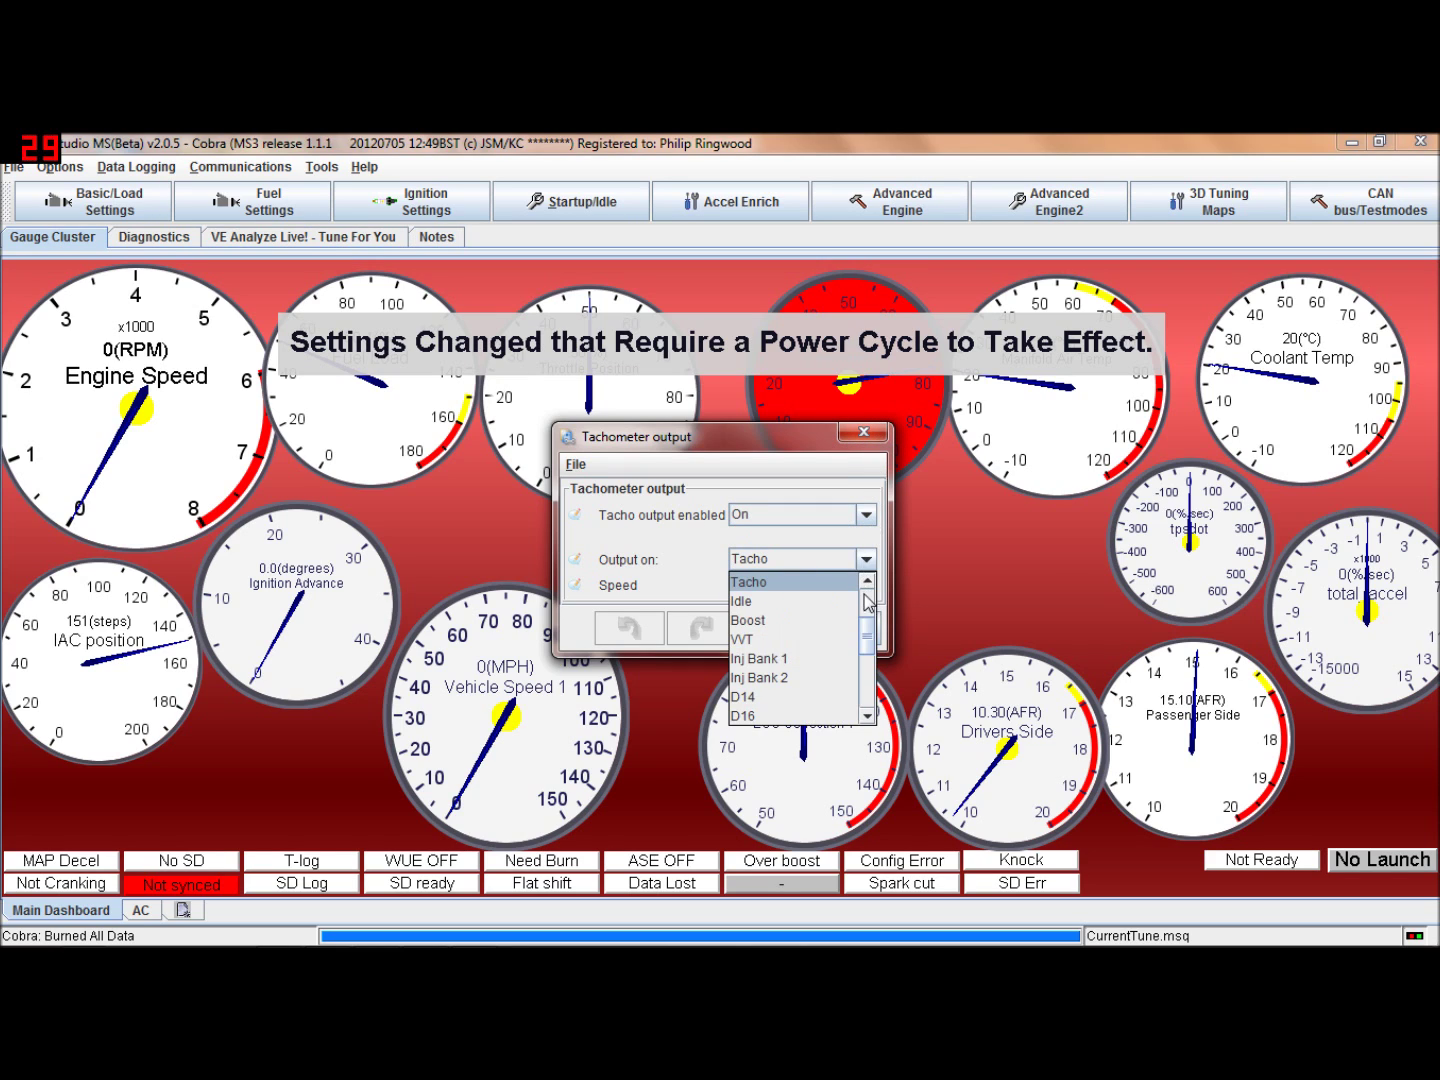
{"action": "mouse_move", "coordinate": [869, 640]}
{"action": "left_mouse_down"}
{"action": "mouse_move", "coordinate": [872, 708]}
{"action": "mouse_move", "coordinate": [869, 592]}
{"action": "mouse_move", "coordinate": [868, 663]}
{"action": "left_mouse_up"}
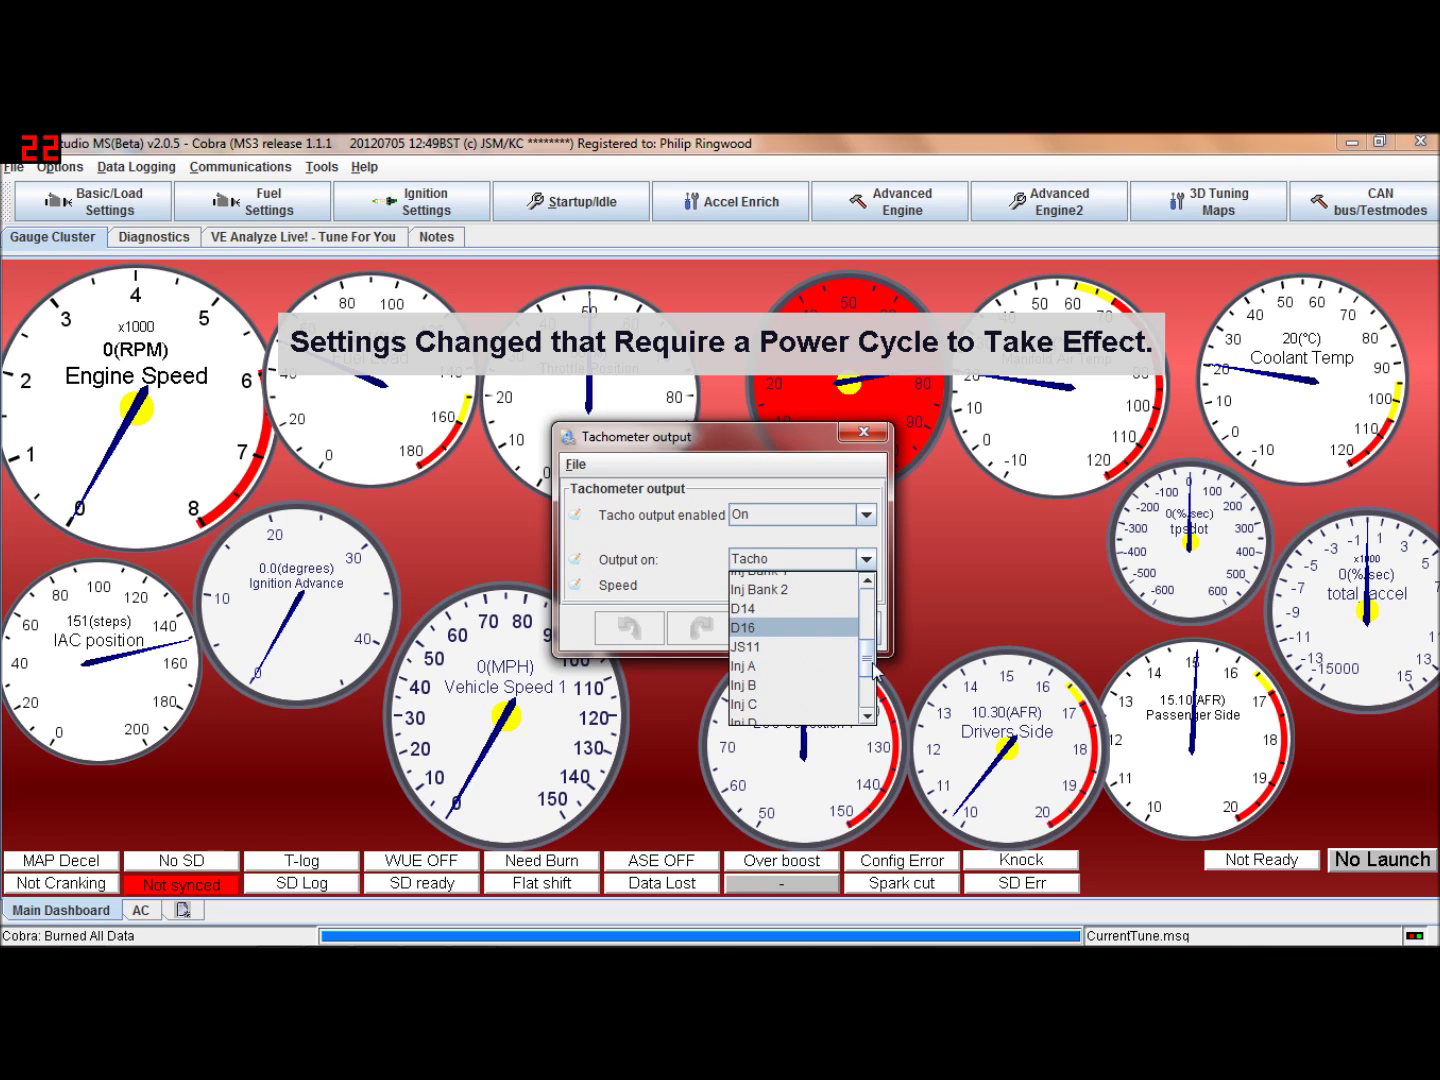
{"action": "left_click_drag", "start_coordinate": [873, 672], "coordinate": [872, 588]}
{"action": "left_click", "coordinate": [955, 572]}
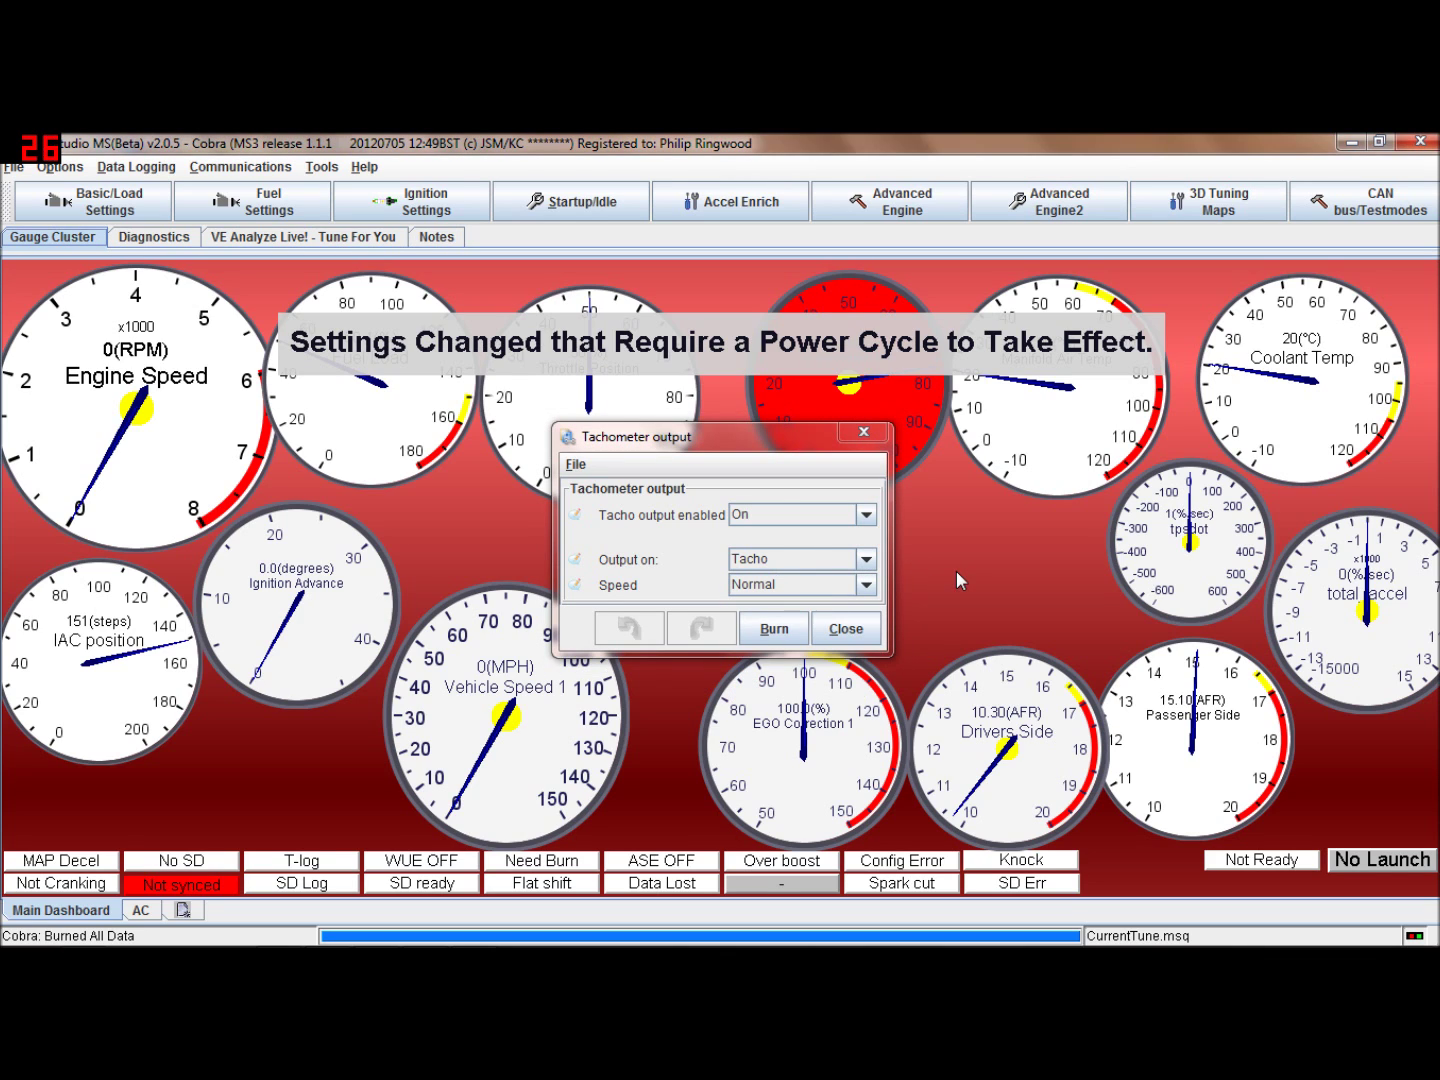
{"action": "left_click", "coordinate": [866, 559]}
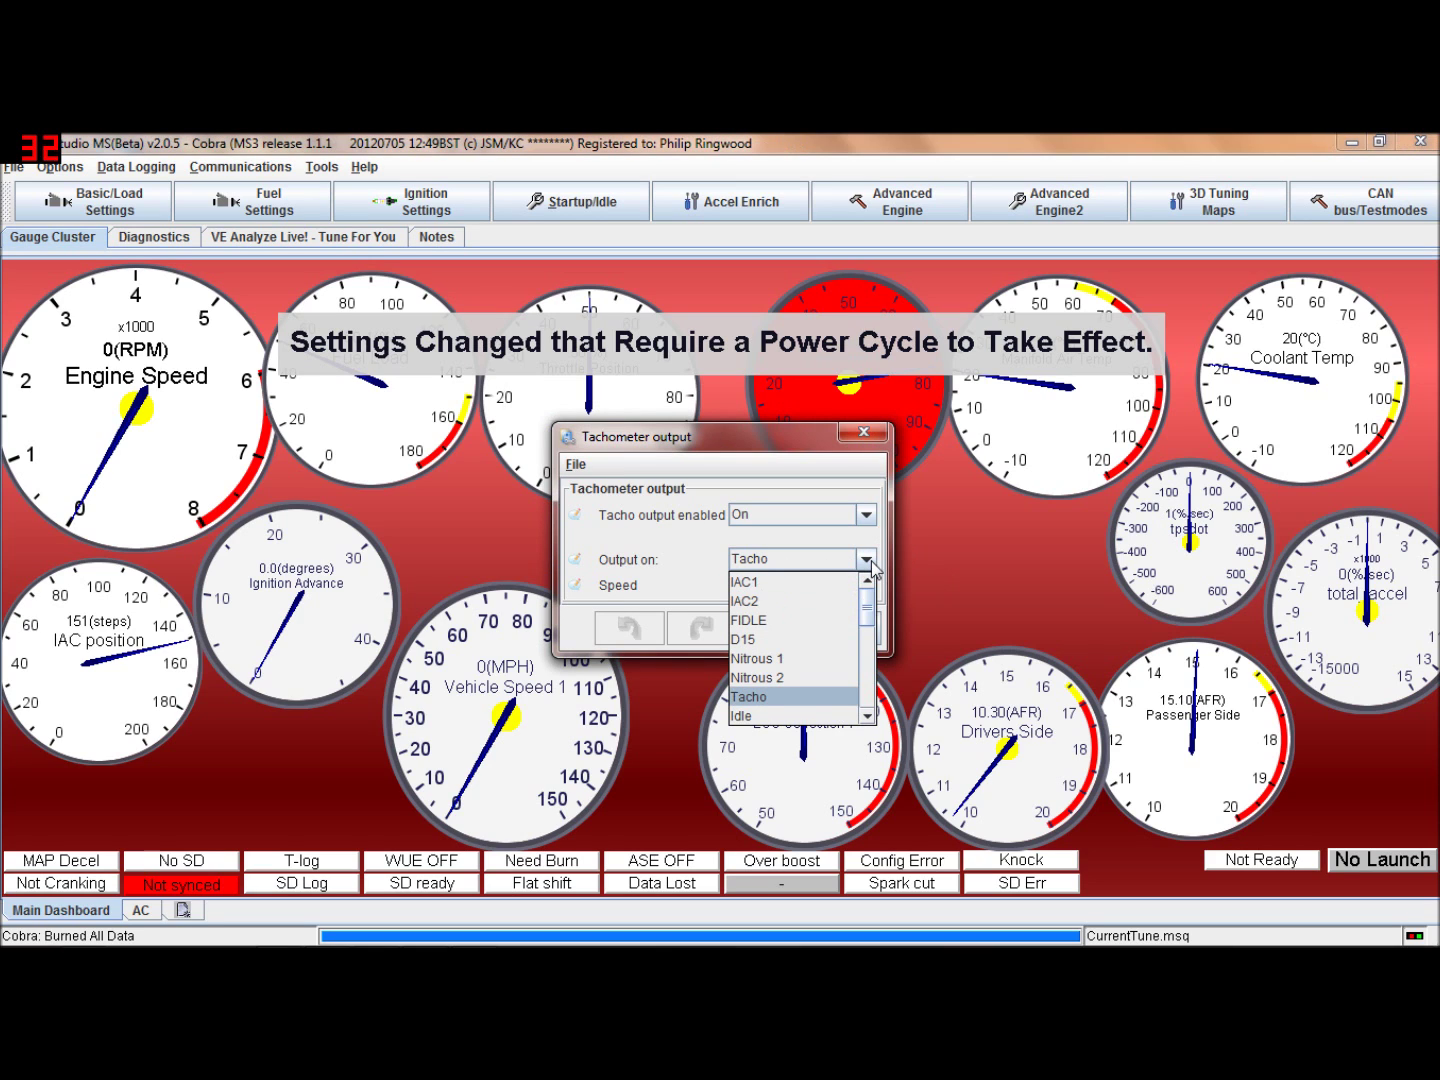
{"action": "left_click", "coordinate": [785, 697]}
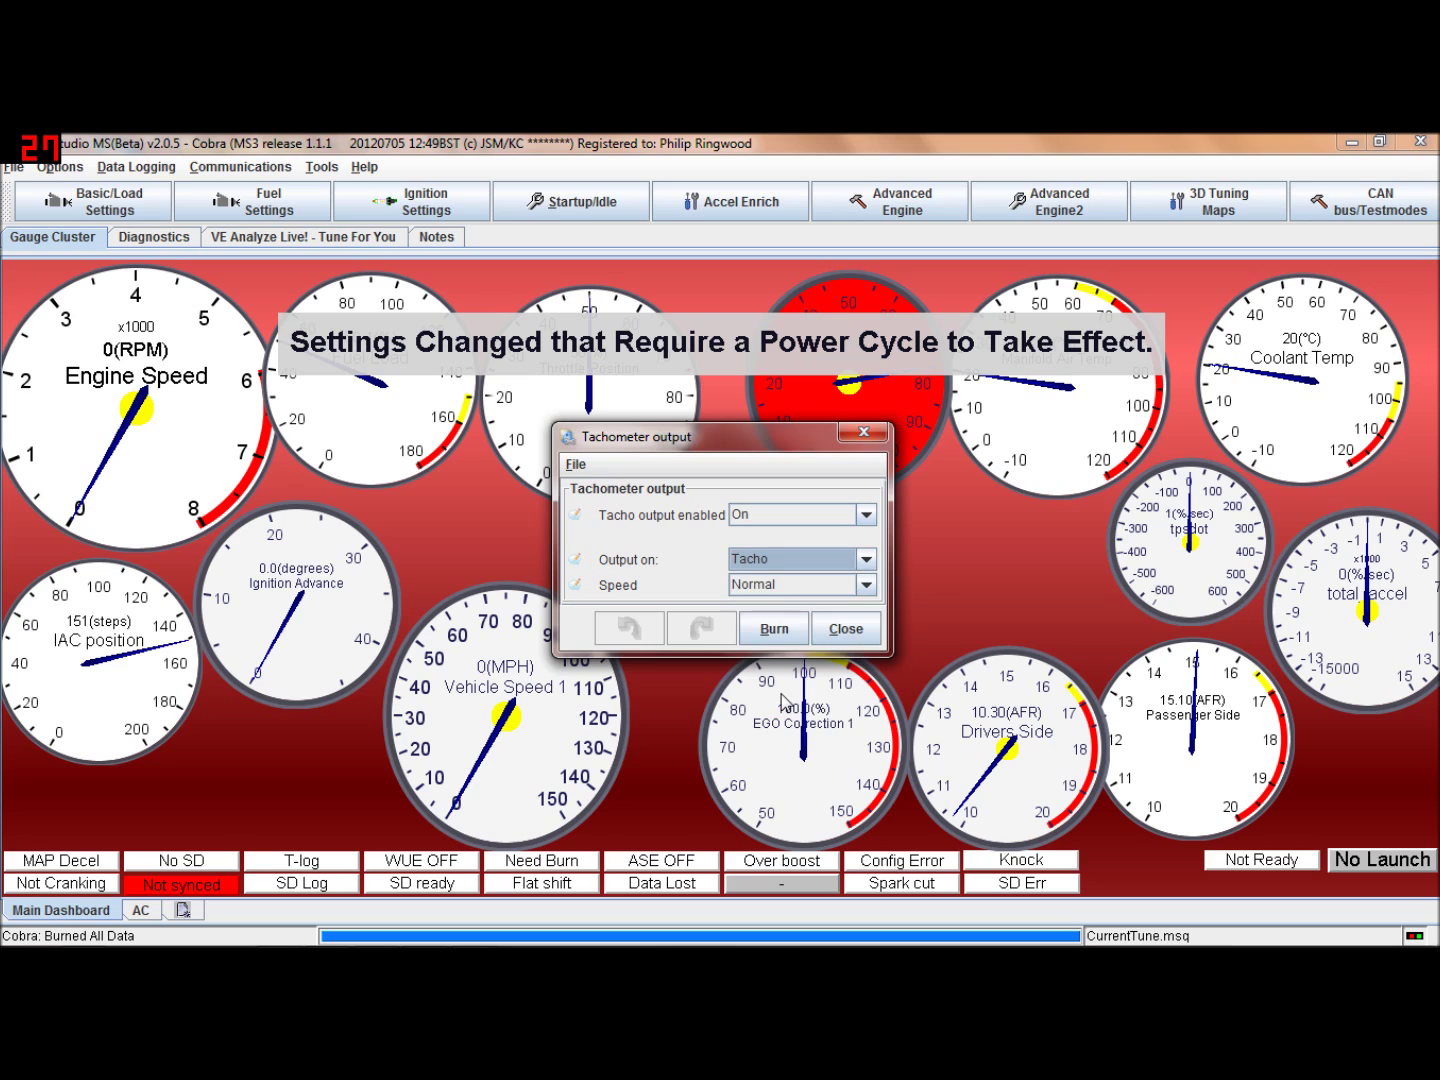
{"action": "left_click", "coordinate": [868, 560]}
{"action": "mouse_move", "coordinate": [868, 632]}
{"action": "left_mouse_down"}
{"action": "mouse_move", "coordinate": [865, 686]}
{"action": "mouse_move", "coordinate": [861, 643]}
{"action": "left_mouse_up"}
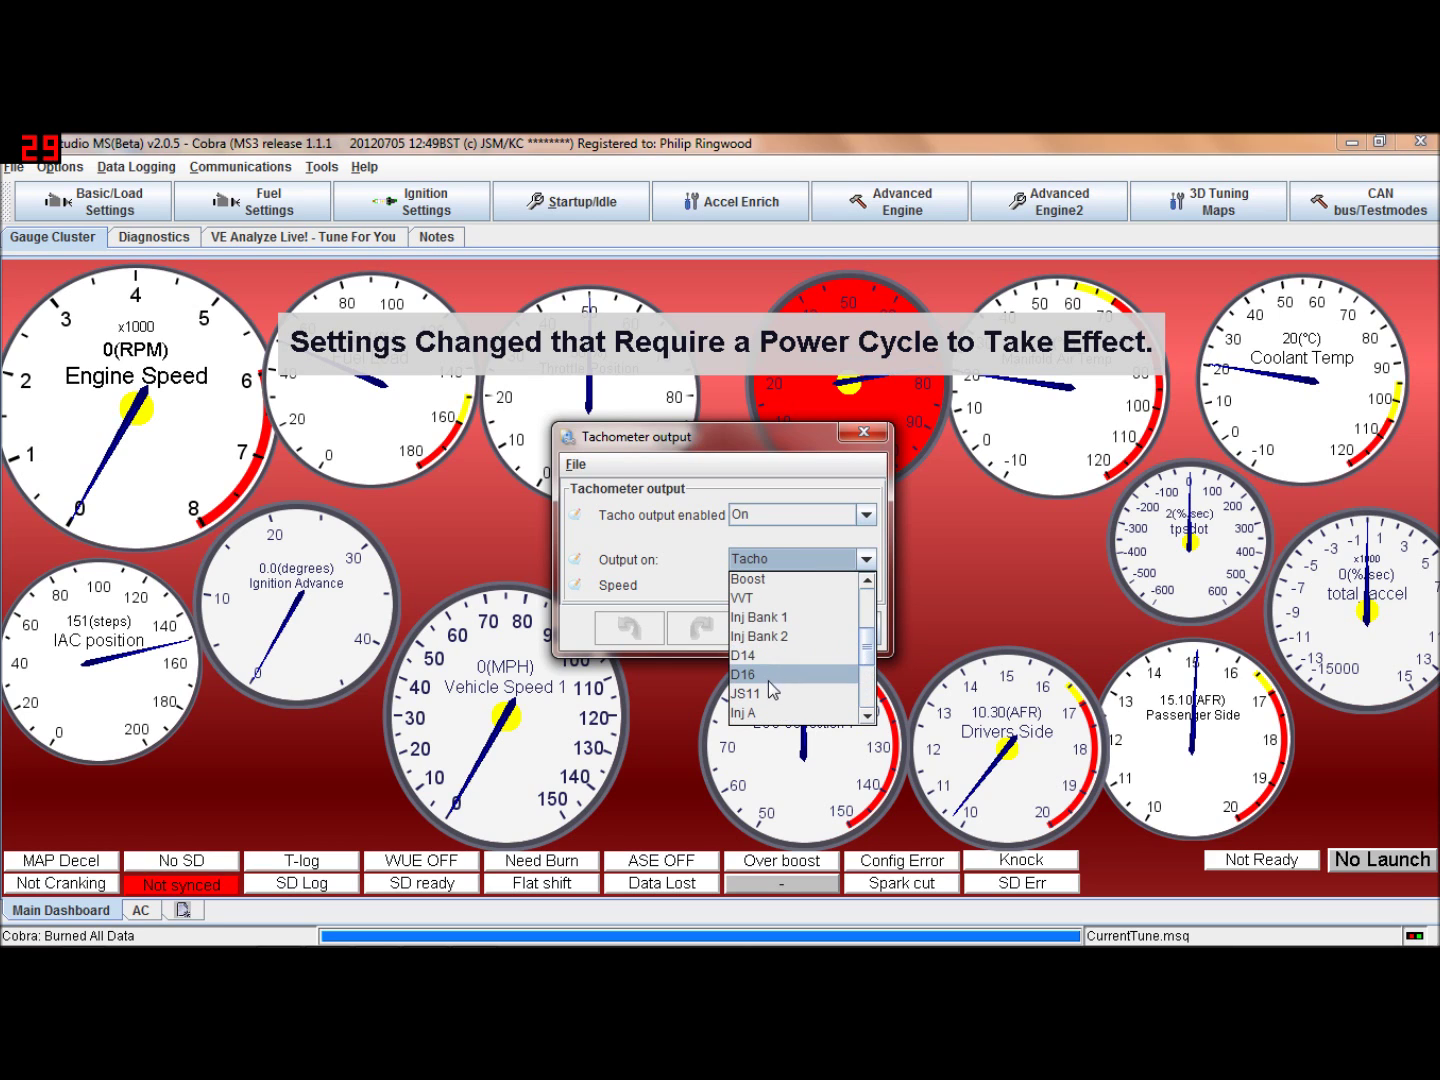
{"action": "key", "text": "Escape"}
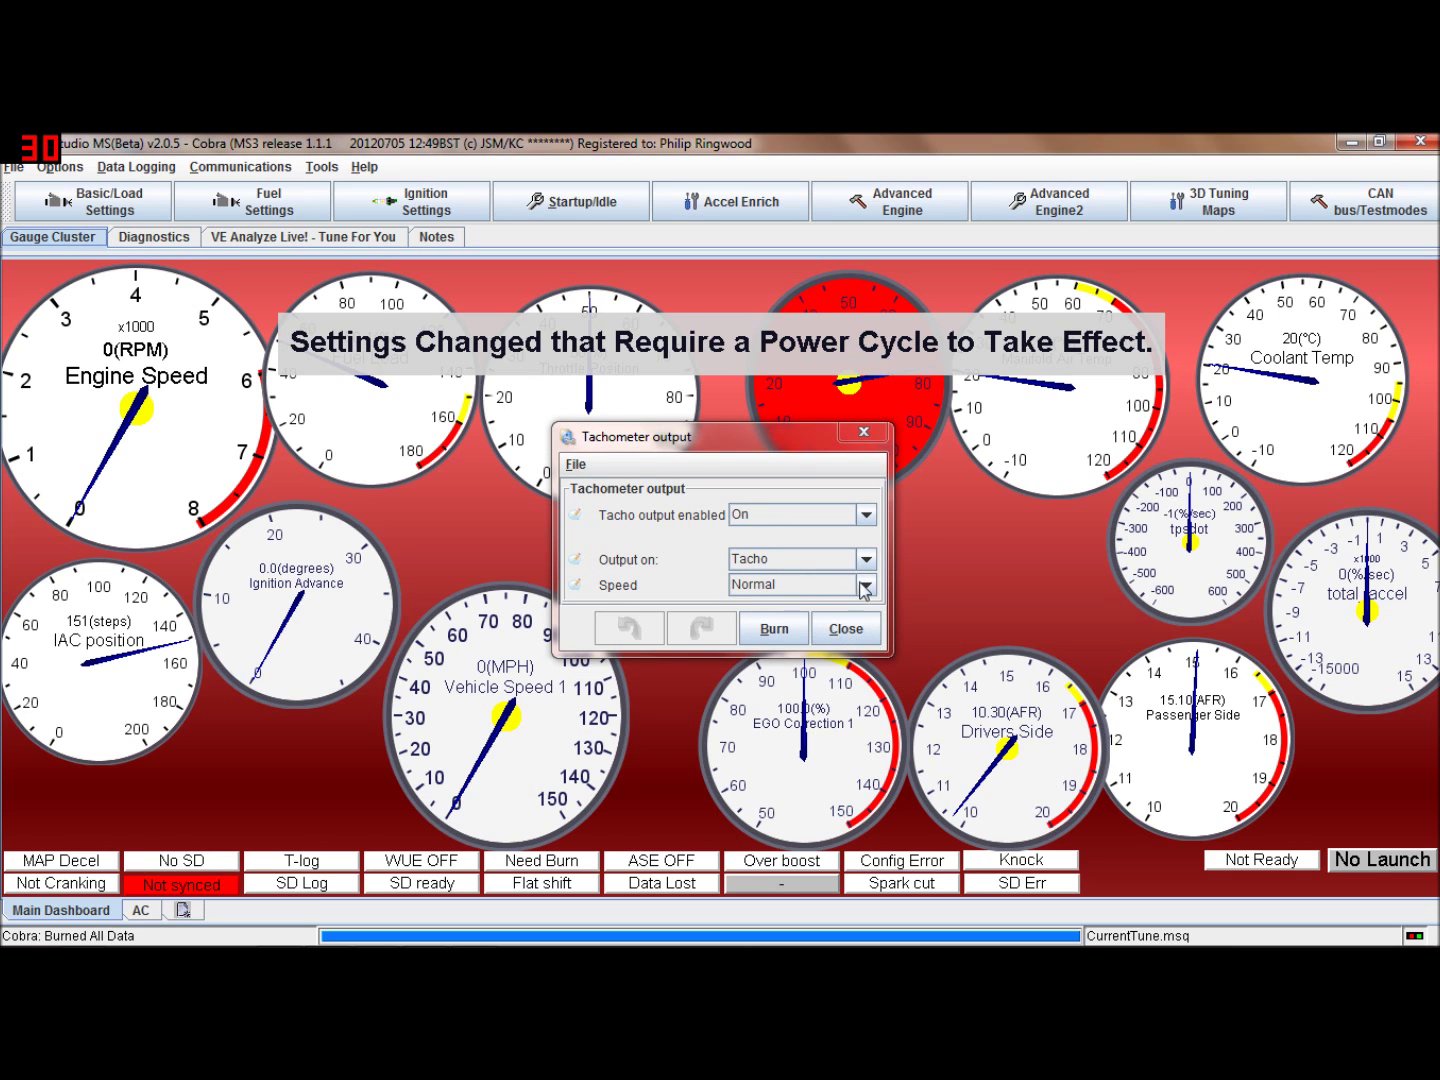
Keep the tacho speed at Normal and close the Tacho output dialog.
{"action": "left_click", "coordinate": [866, 585]}
{"action": "left_click", "coordinate": [867, 585]}
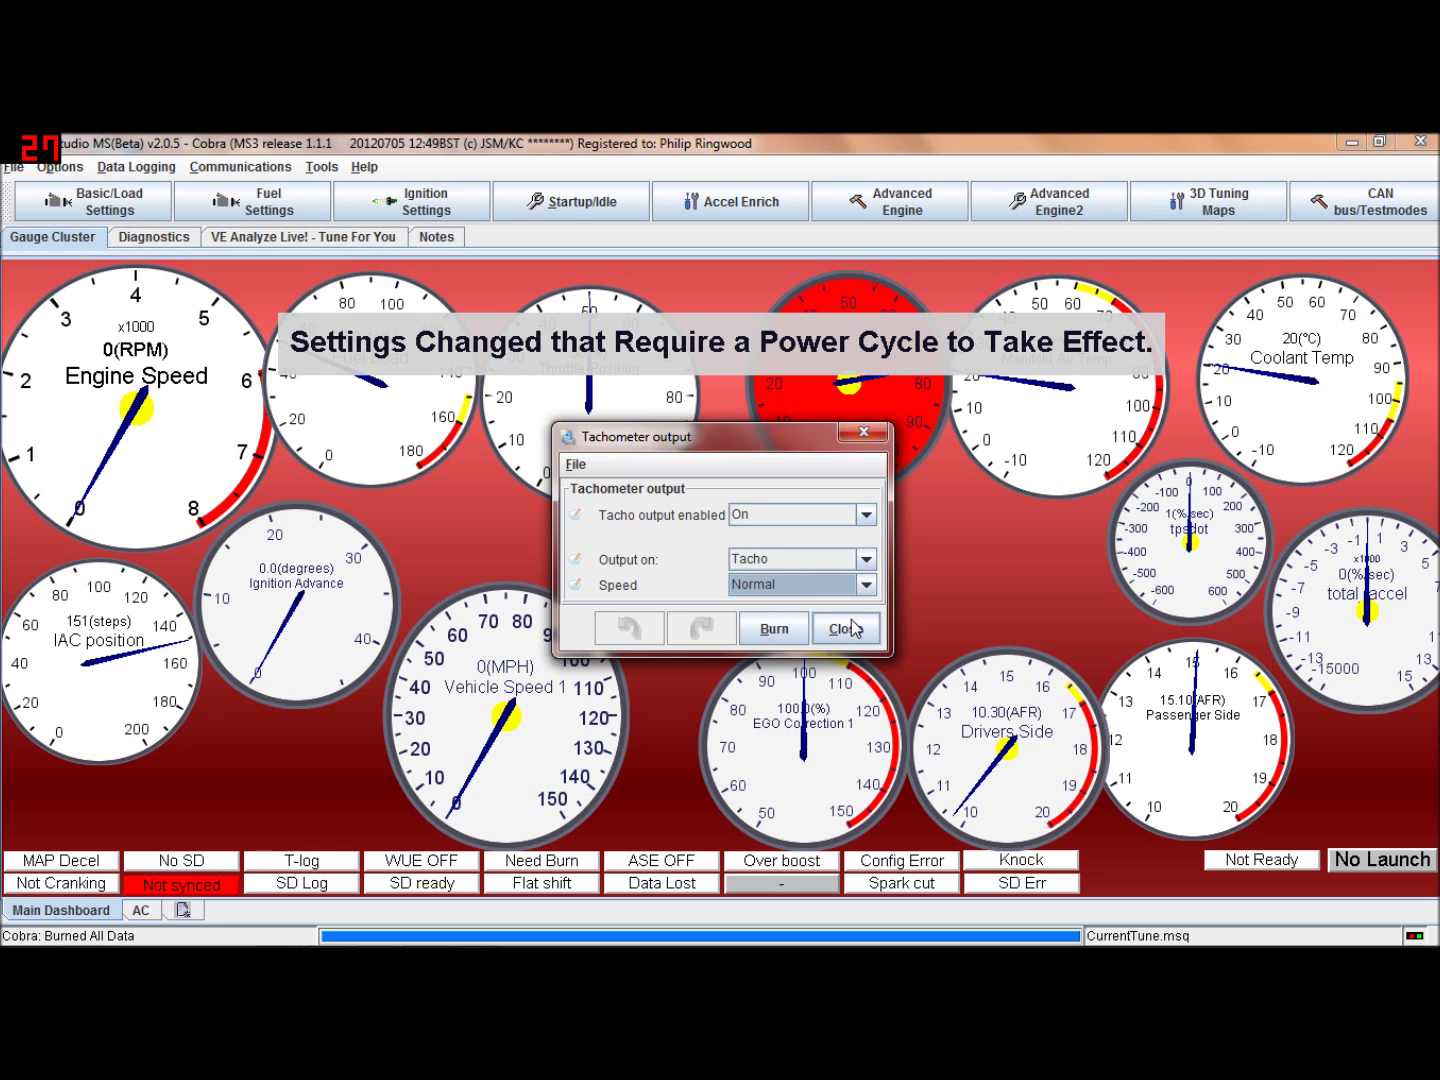
{"action": "left_click", "coordinate": [846, 628]}
{"action": "left_click", "coordinate": [110, 201]}
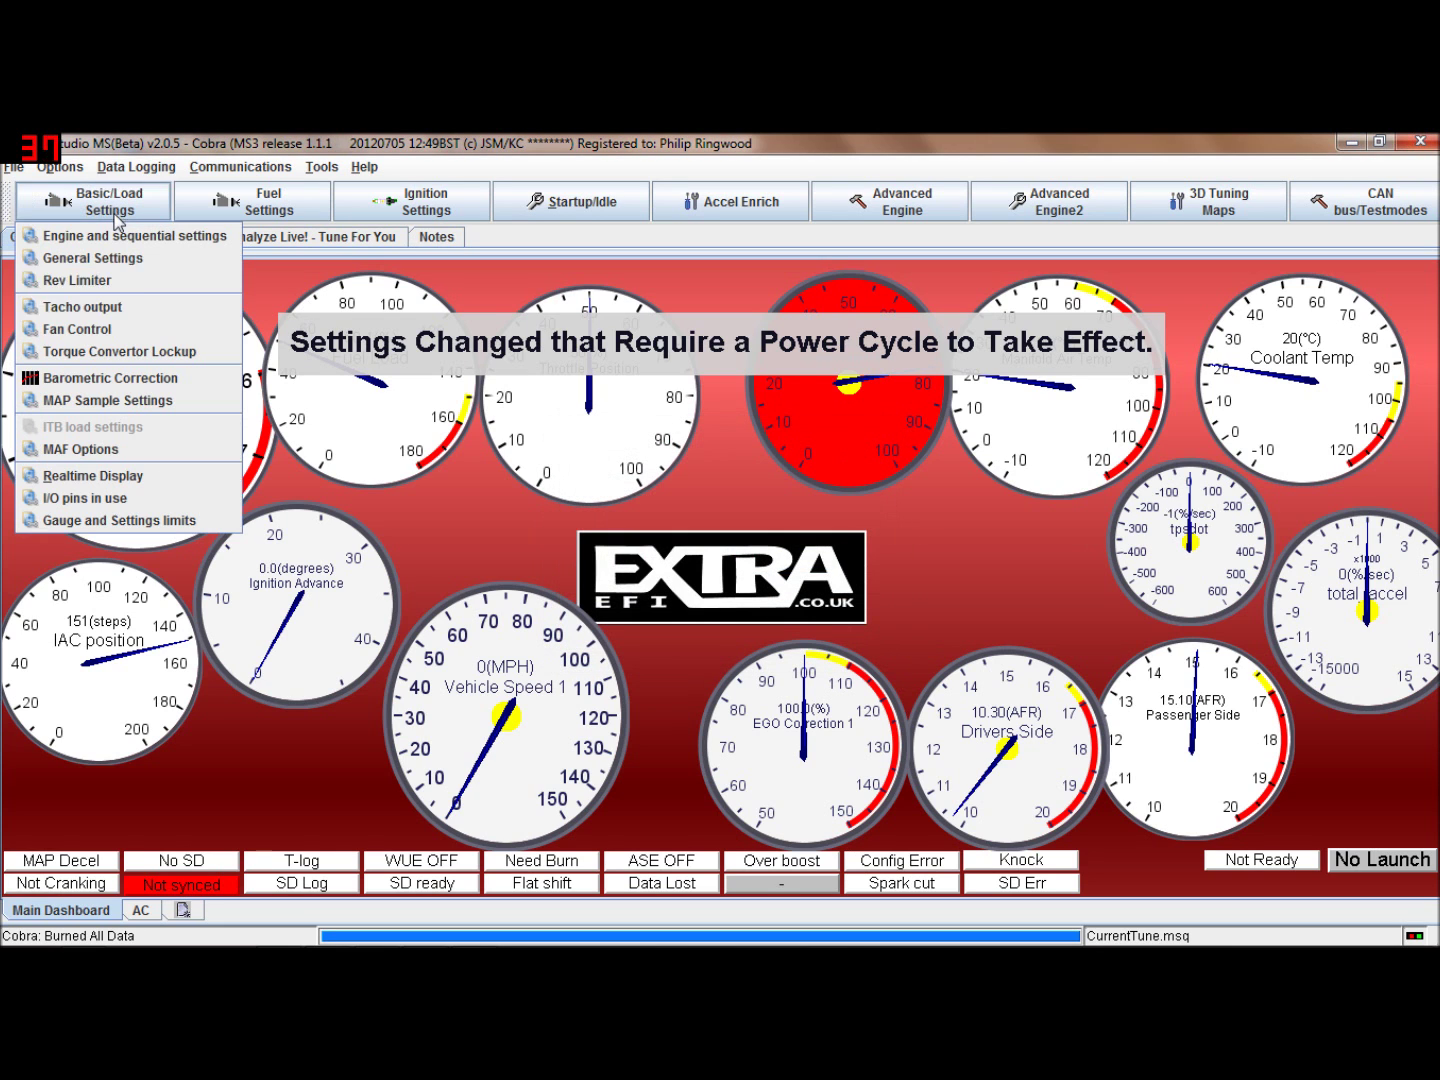
{"action": "left_click", "coordinate": [136, 328]}
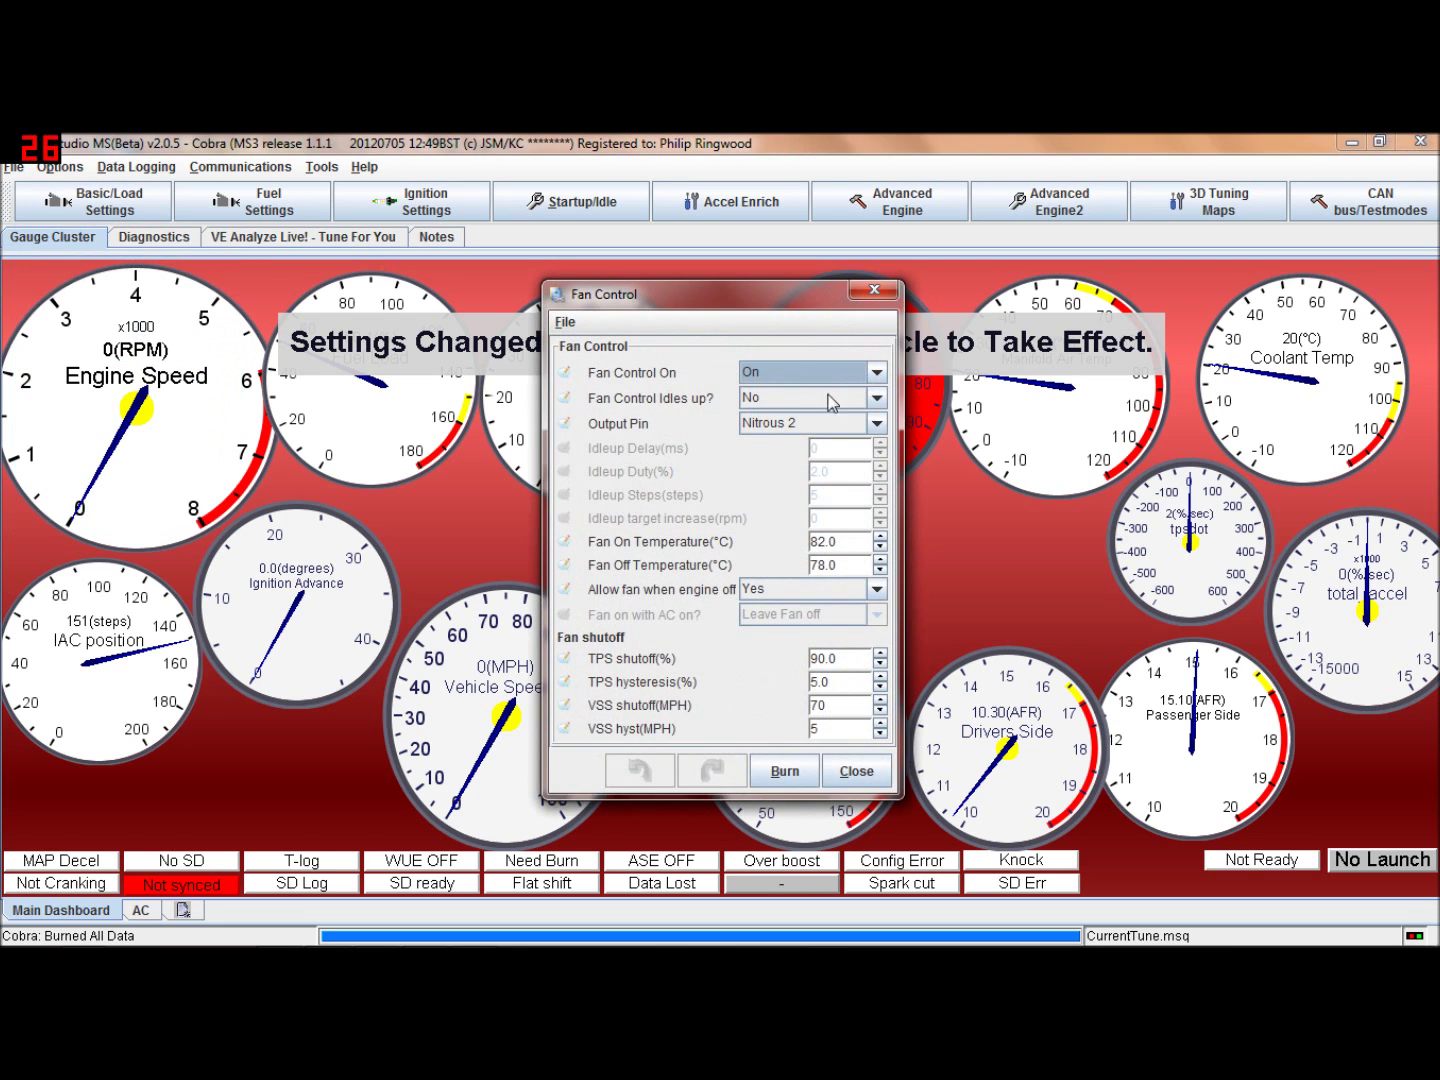
{"action": "left_click", "coordinate": [879, 374]}
{"action": "left_click", "coordinate": [882, 374]}
{"action": "left_click", "coordinate": [871, 401]}
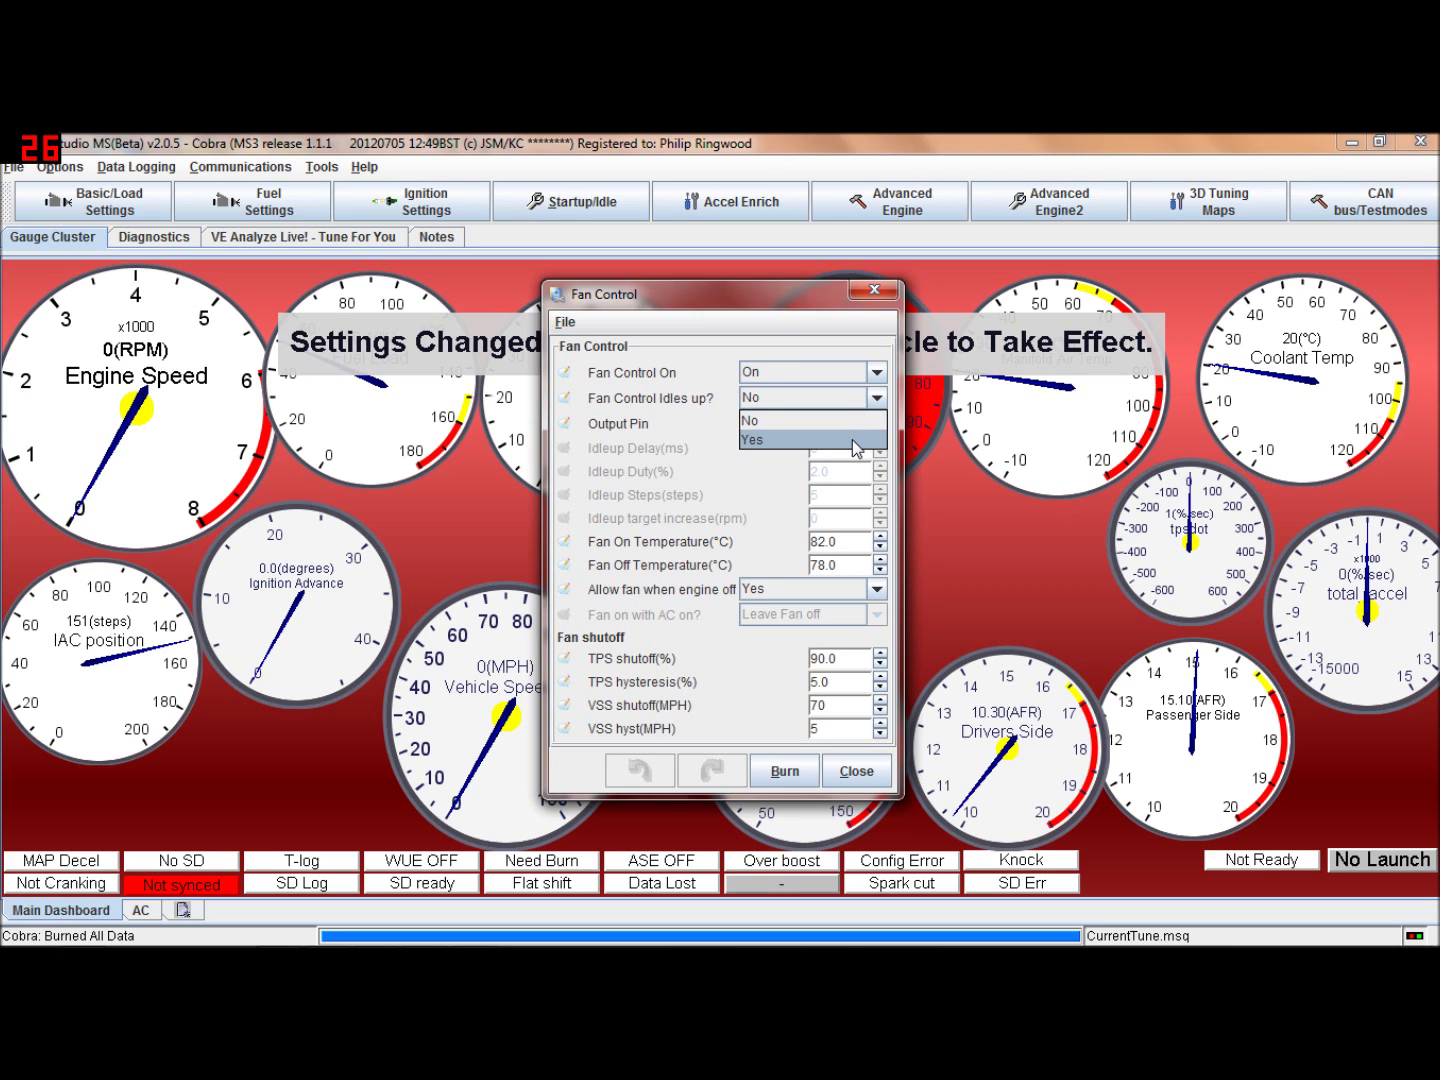
{"action": "left_click", "coordinate": [876, 401]}
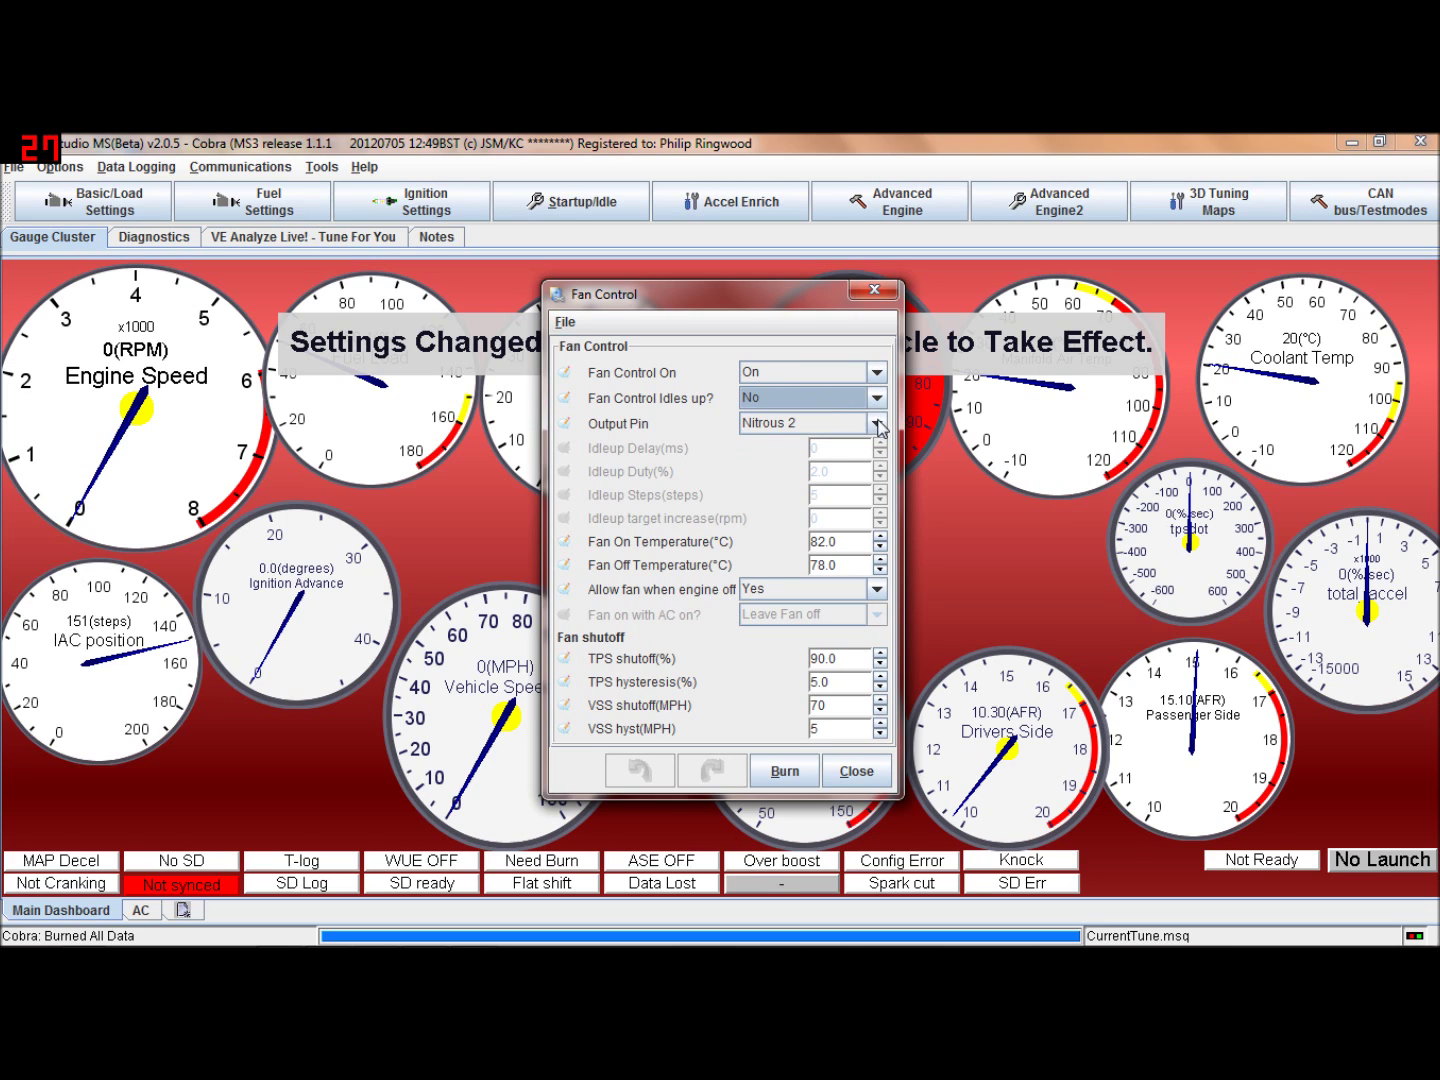
{"action": "left_click", "coordinate": [878, 424]}
{"action": "left_click_drag", "start_coordinate": [877, 478], "coordinate": [865, 458]}
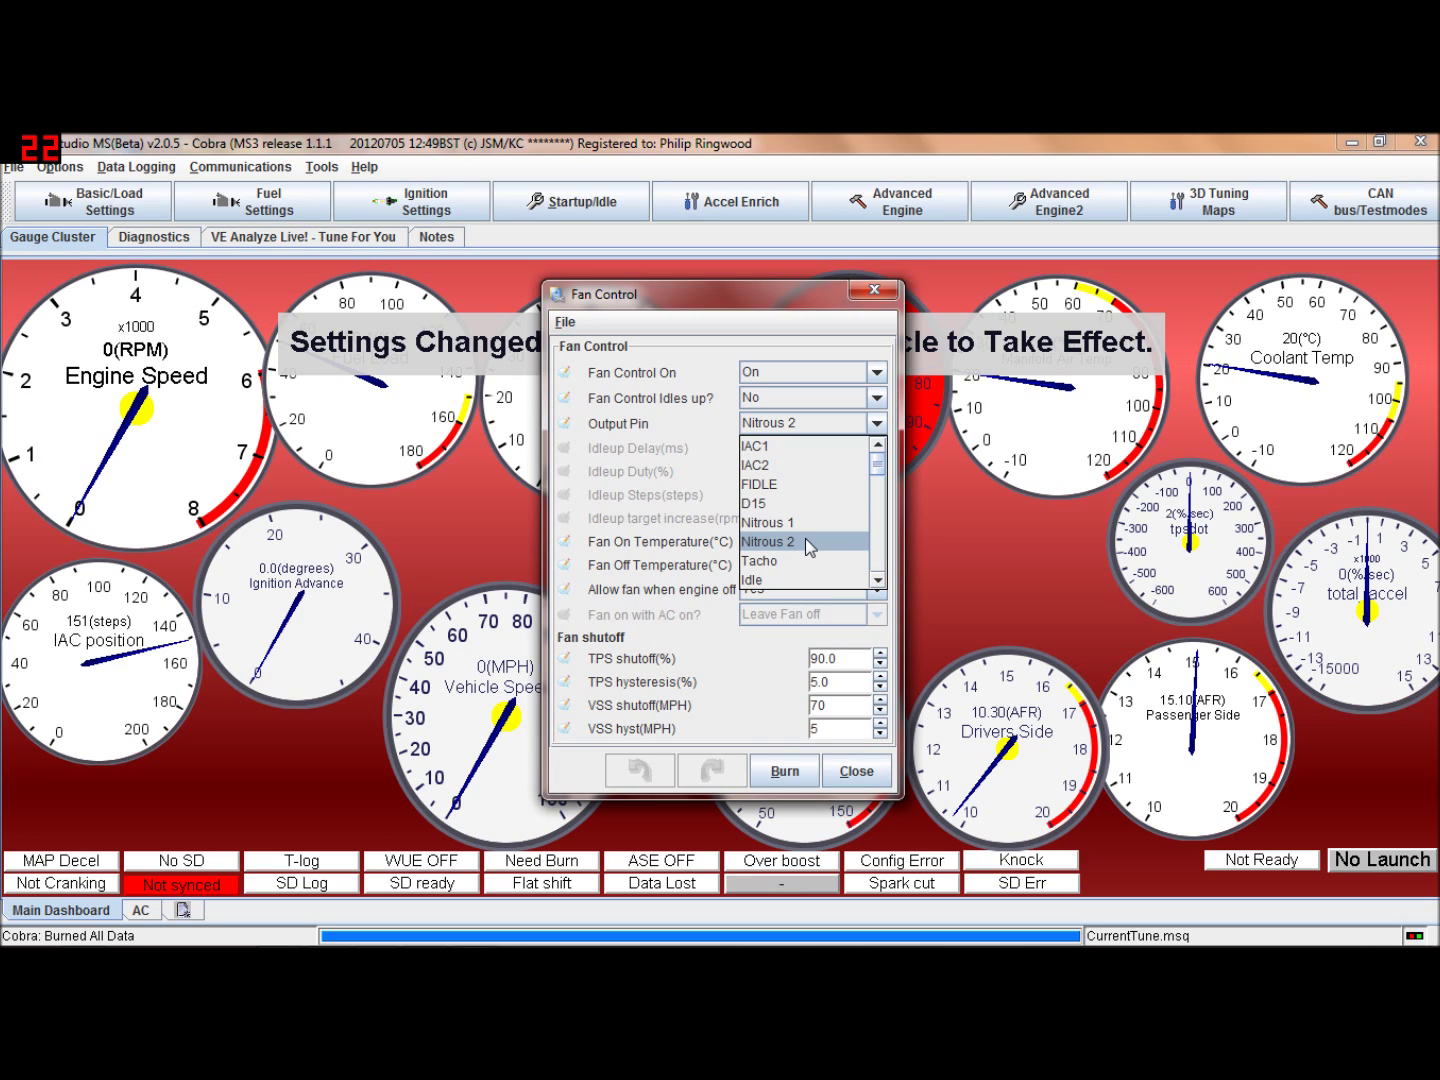
{"action": "left_click", "coordinate": [806, 538]}
{"action": "left_click", "coordinate": [876, 422]}
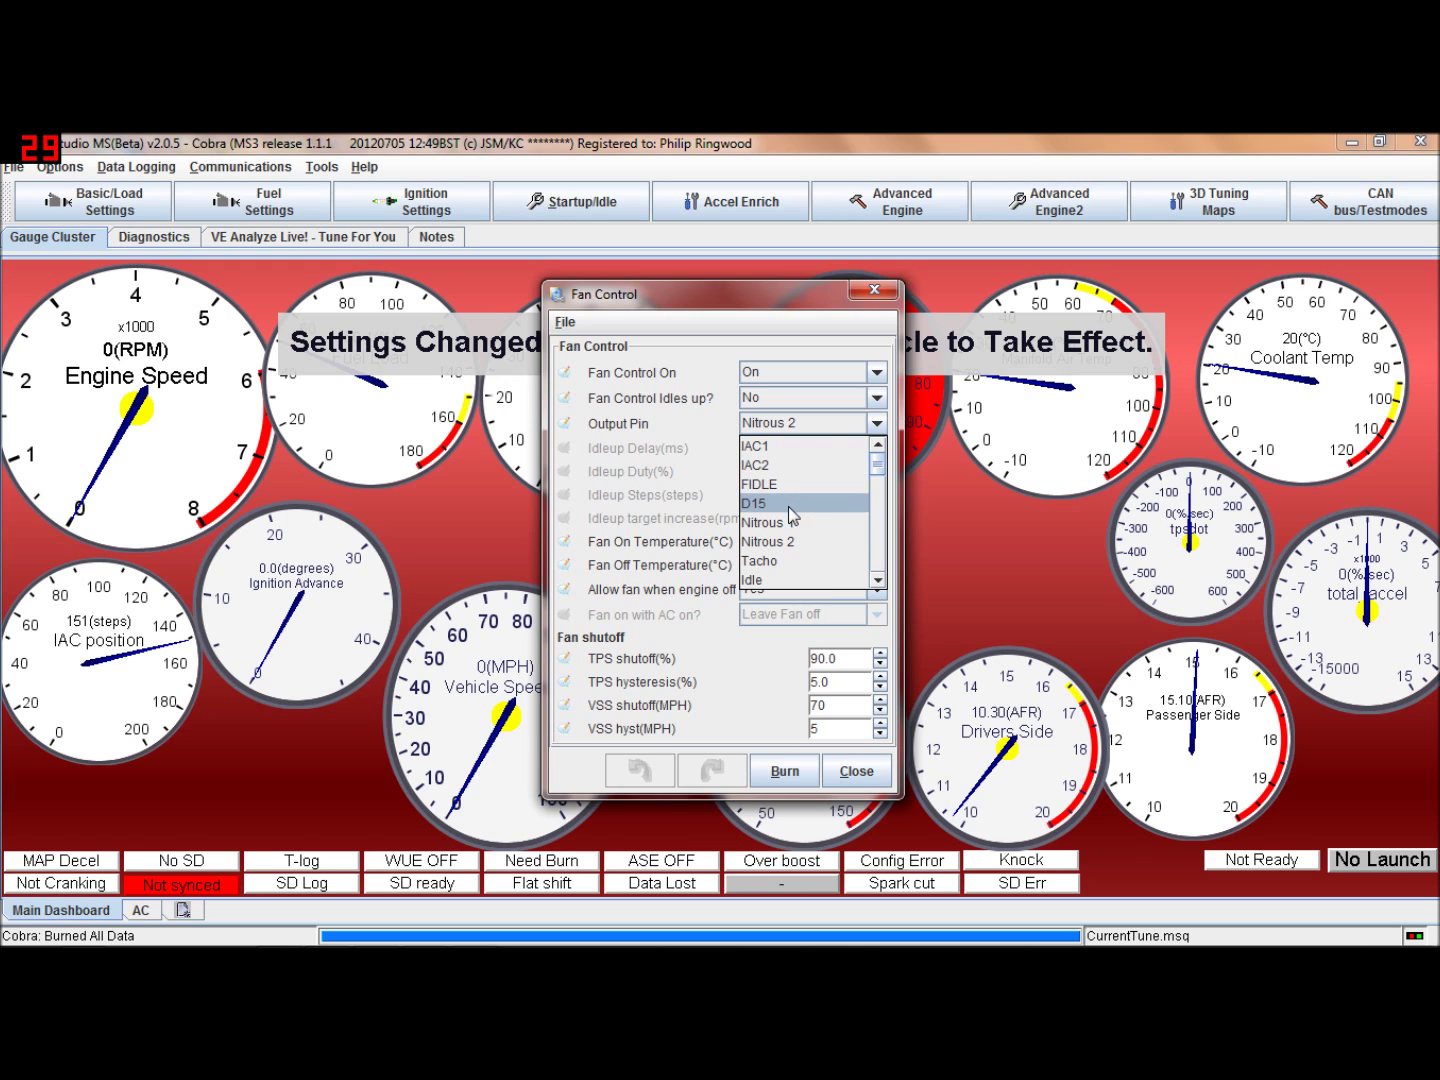
{"action": "mouse_move", "coordinate": [876, 465]}
{"action": "left_mouse_down"}
{"action": "mouse_move", "coordinate": [876, 570]}
{"action": "mouse_move", "coordinate": [877, 455]}
{"action": "left_mouse_up"}
Keep the Nitrous 2 pin, fan shutoff at 90% TPS and 70 MPH, then close Fan Control.
{"action": "left_click", "coordinate": [877, 424]}
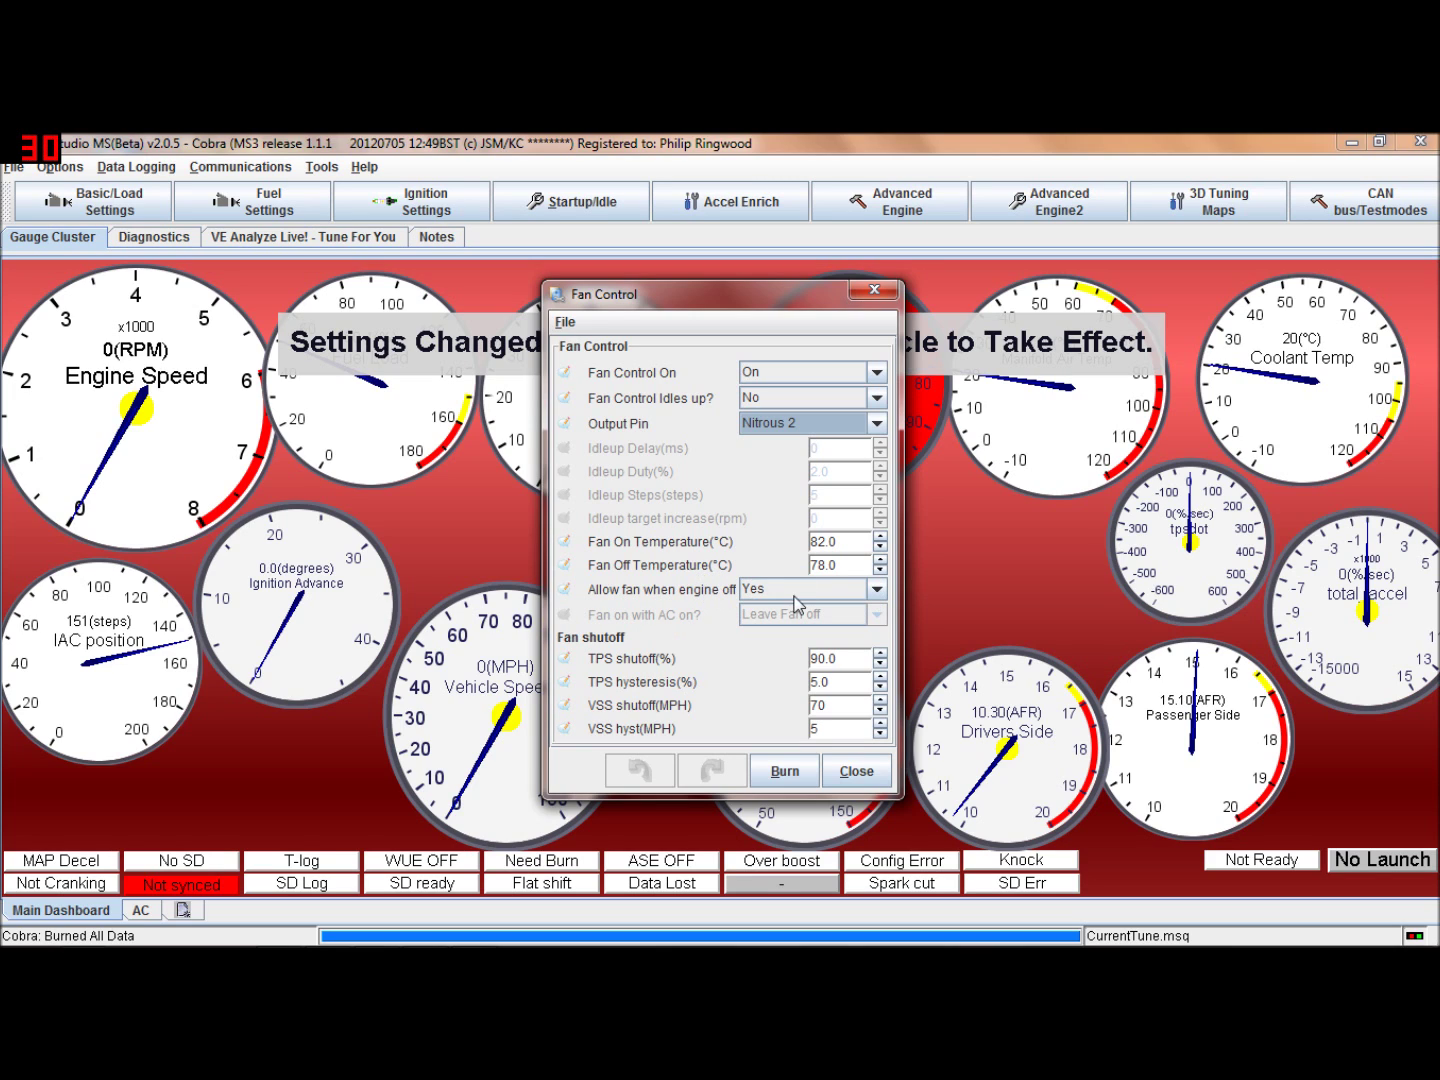
{"action": "left_click", "coordinate": [877, 589]}
{"action": "left_click", "coordinate": [877, 589]}
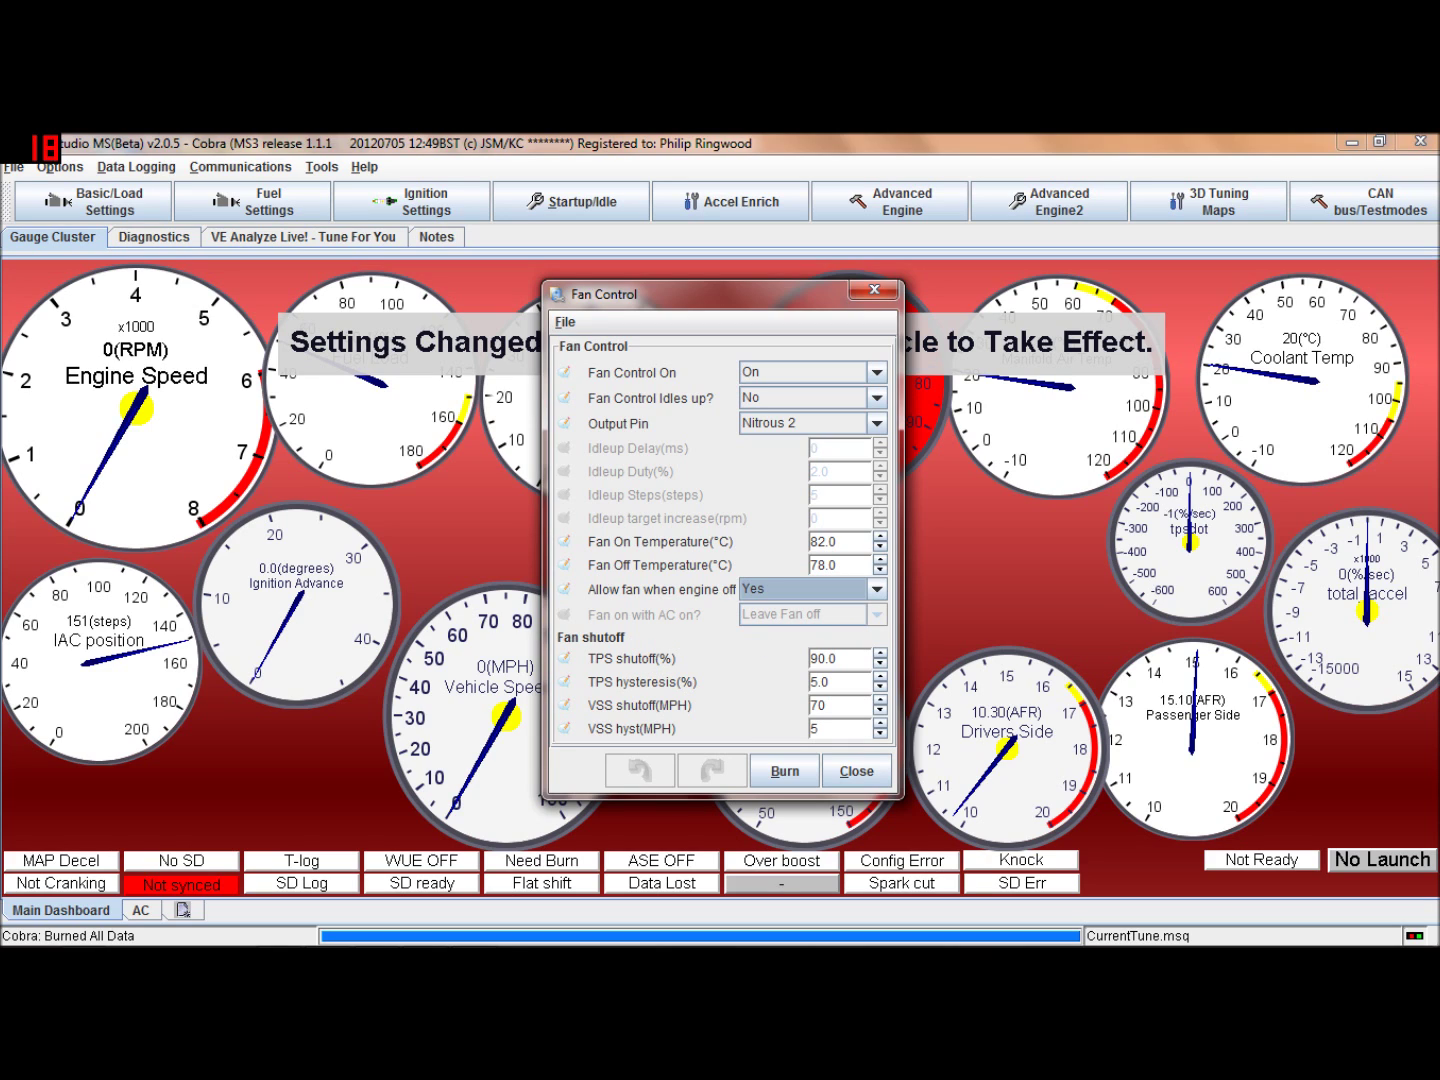
{"action": "left_click", "coordinate": [835, 658]}
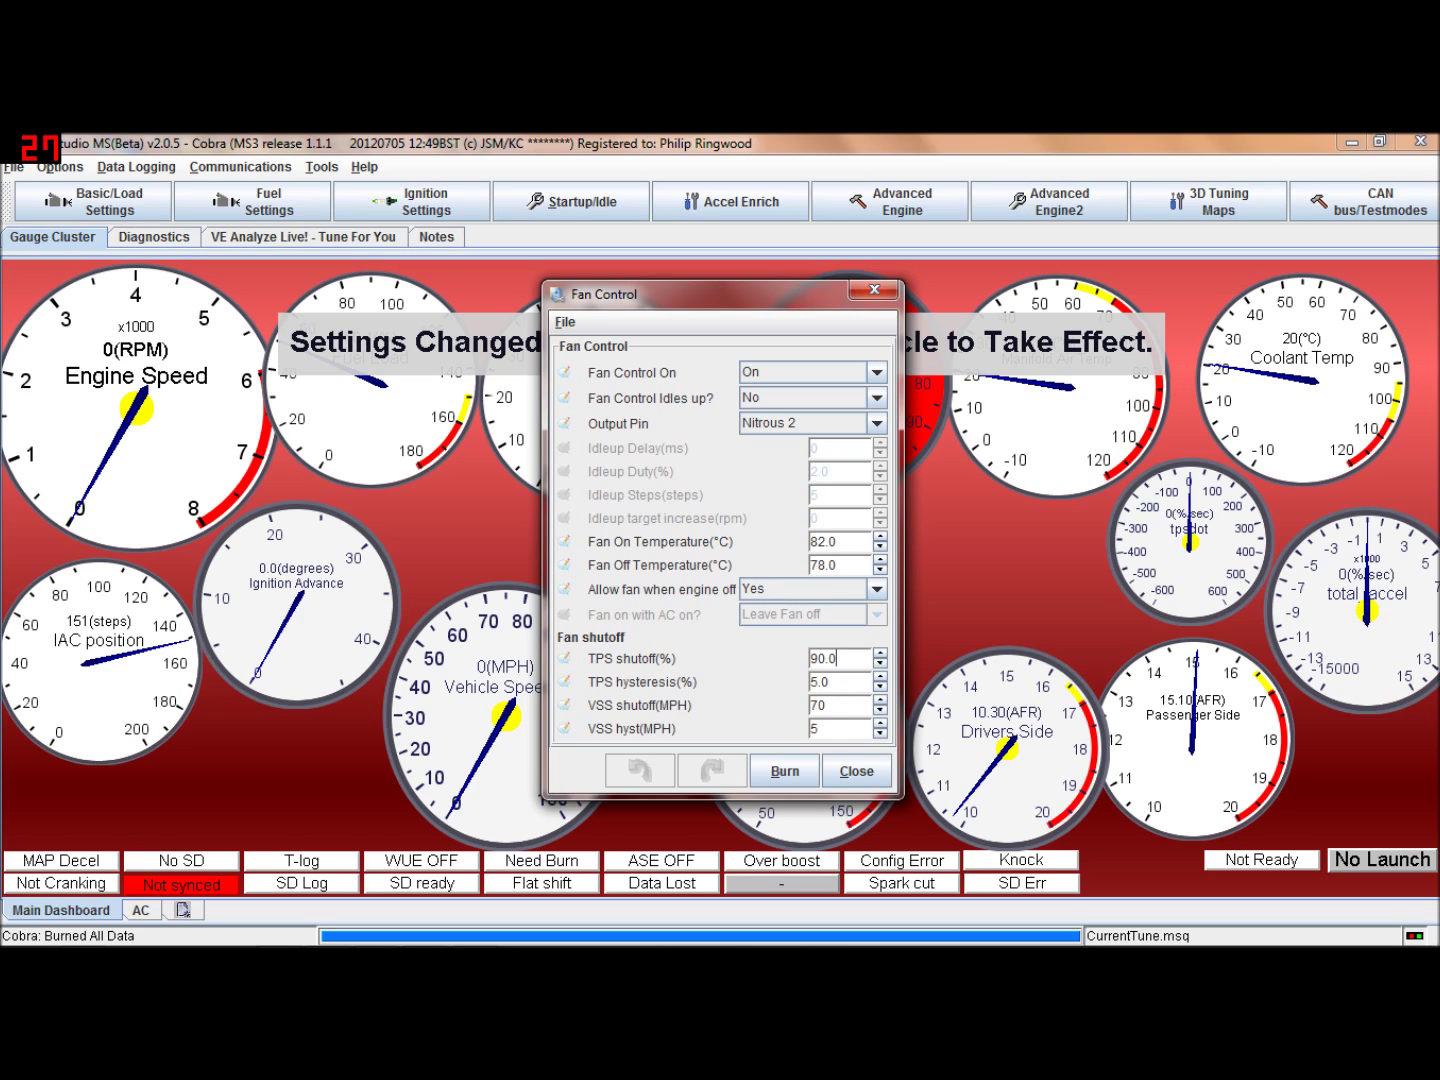
{"action": "key", "text": "Tab"}
{"action": "key", "text": "Tab"}
{"action": "left_click", "coordinate": [826, 704]}
{"action": "left_click", "coordinate": [845, 771]}
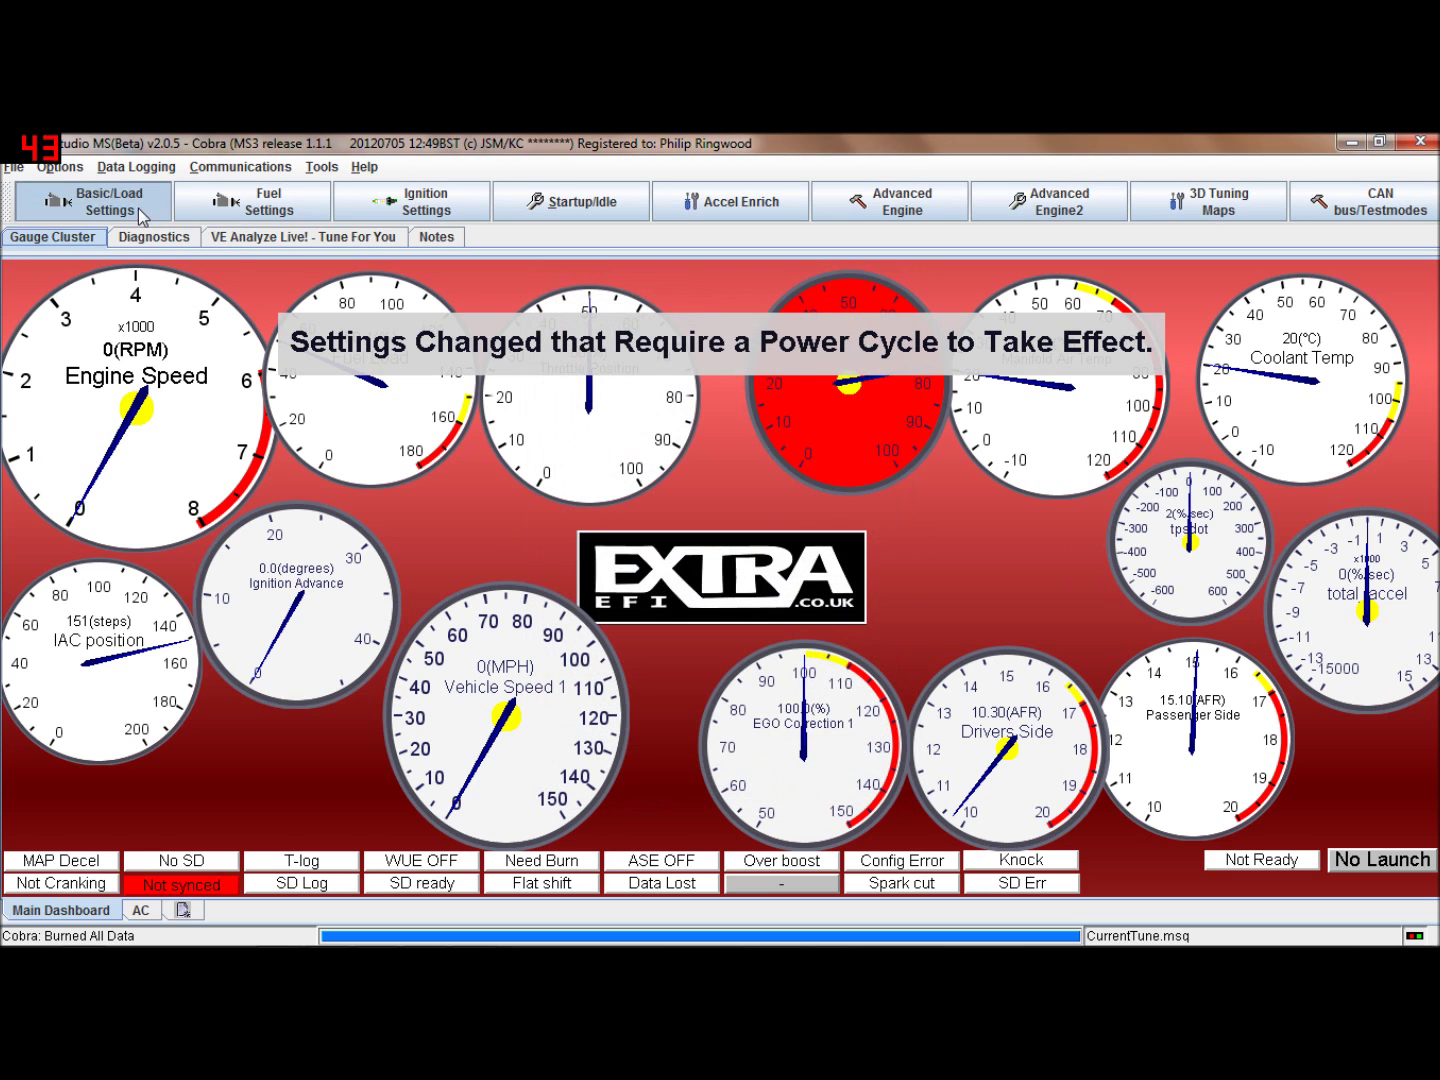
{"action": "left_click", "coordinate": [105, 203]}
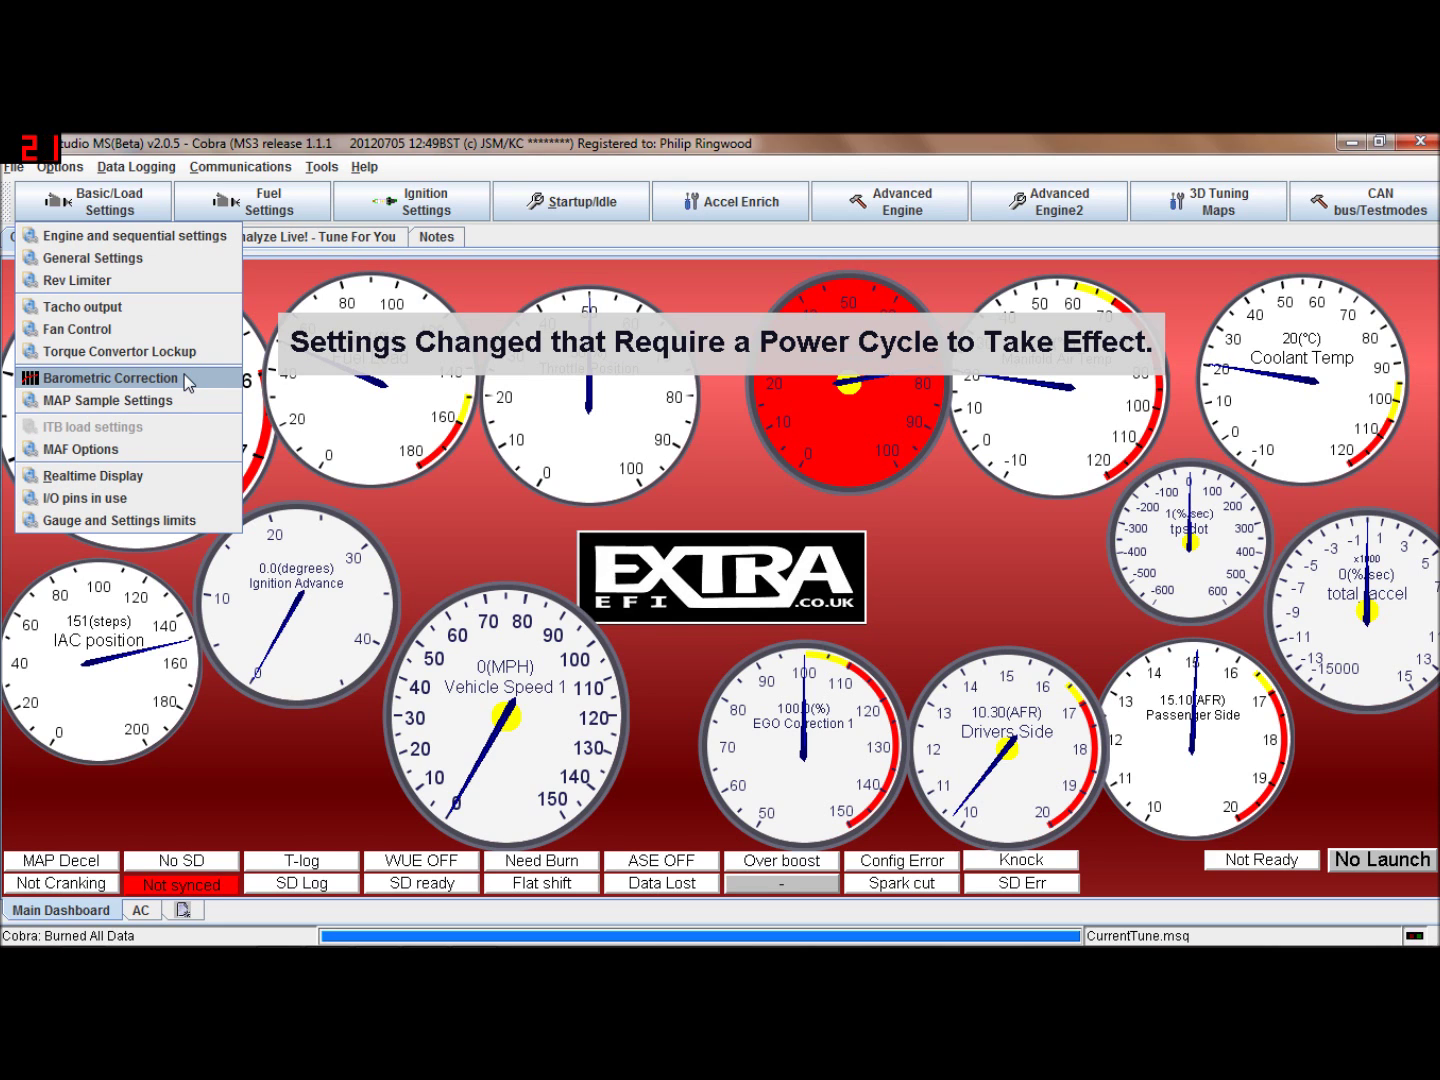
{"action": "left_click", "coordinate": [127, 380]}
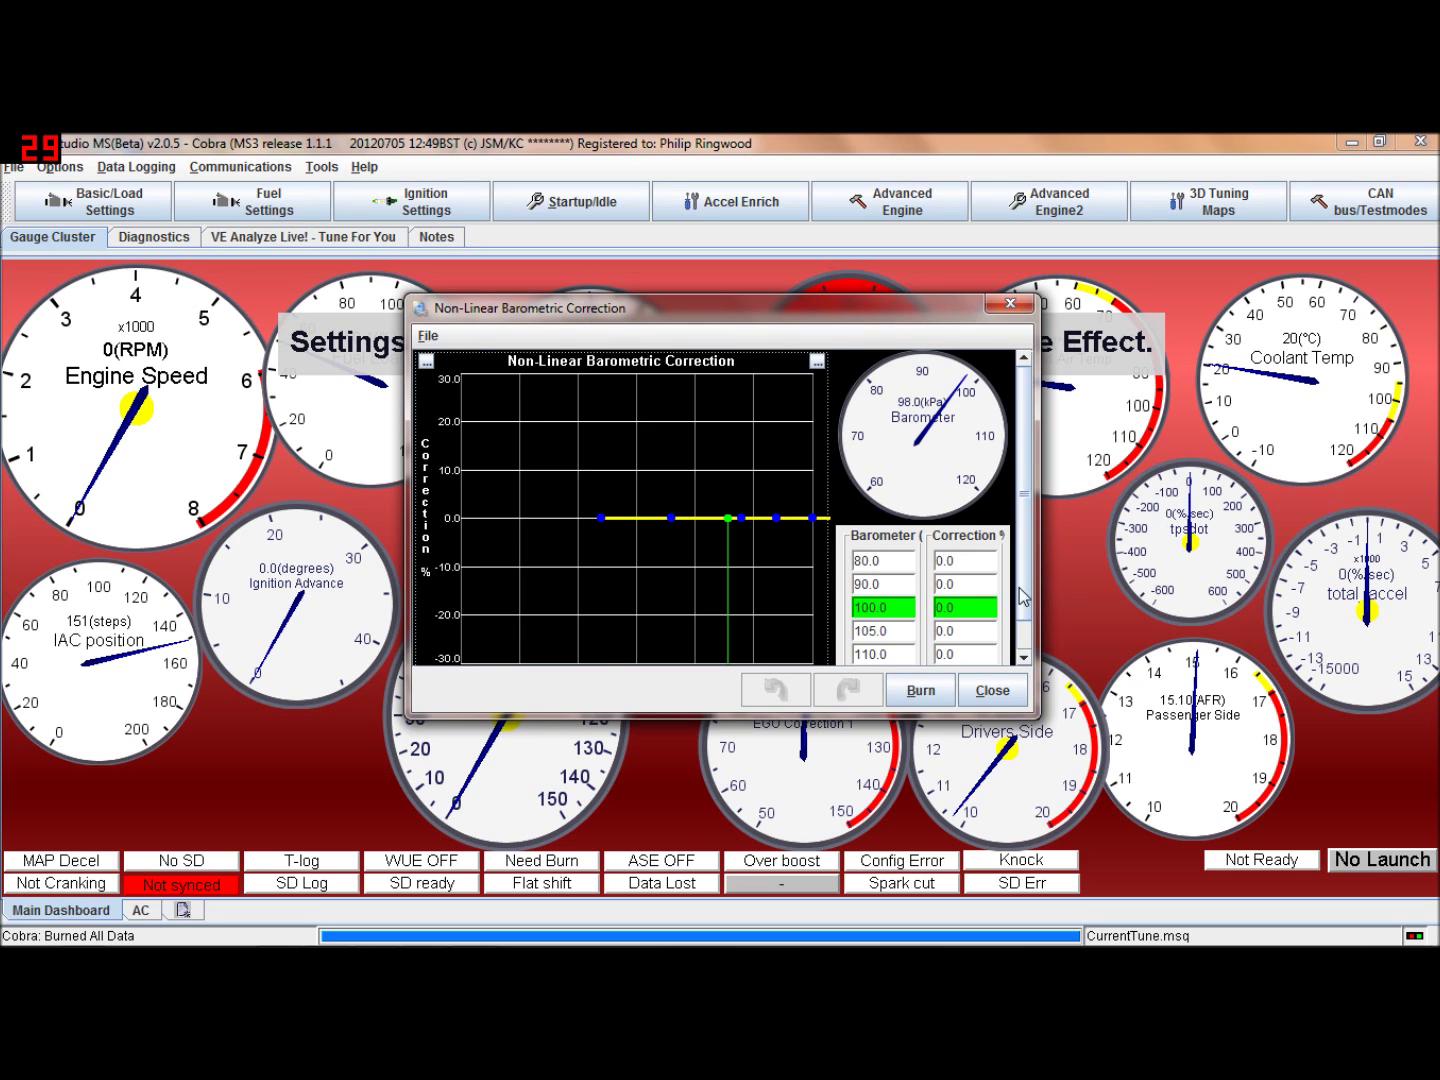
{"action": "left_click_drag", "start_coordinate": [1022, 600], "coordinate": [1024, 632]}
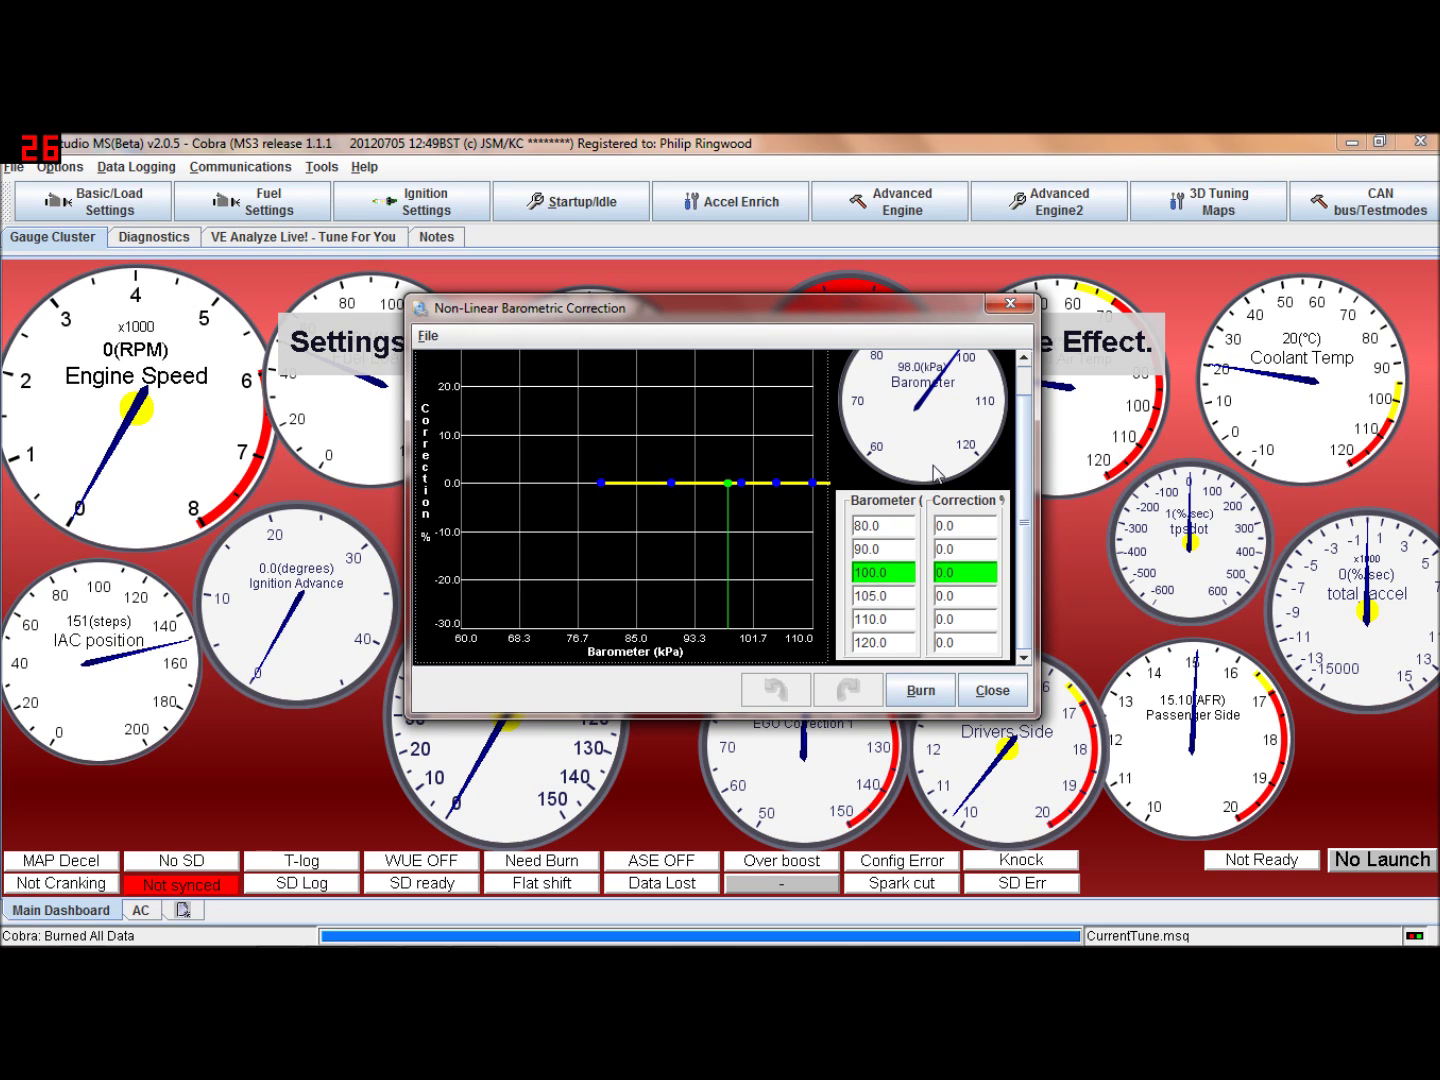
{"action": "left_click_drag", "start_coordinate": [915, 317], "coordinate": [627, 253]}
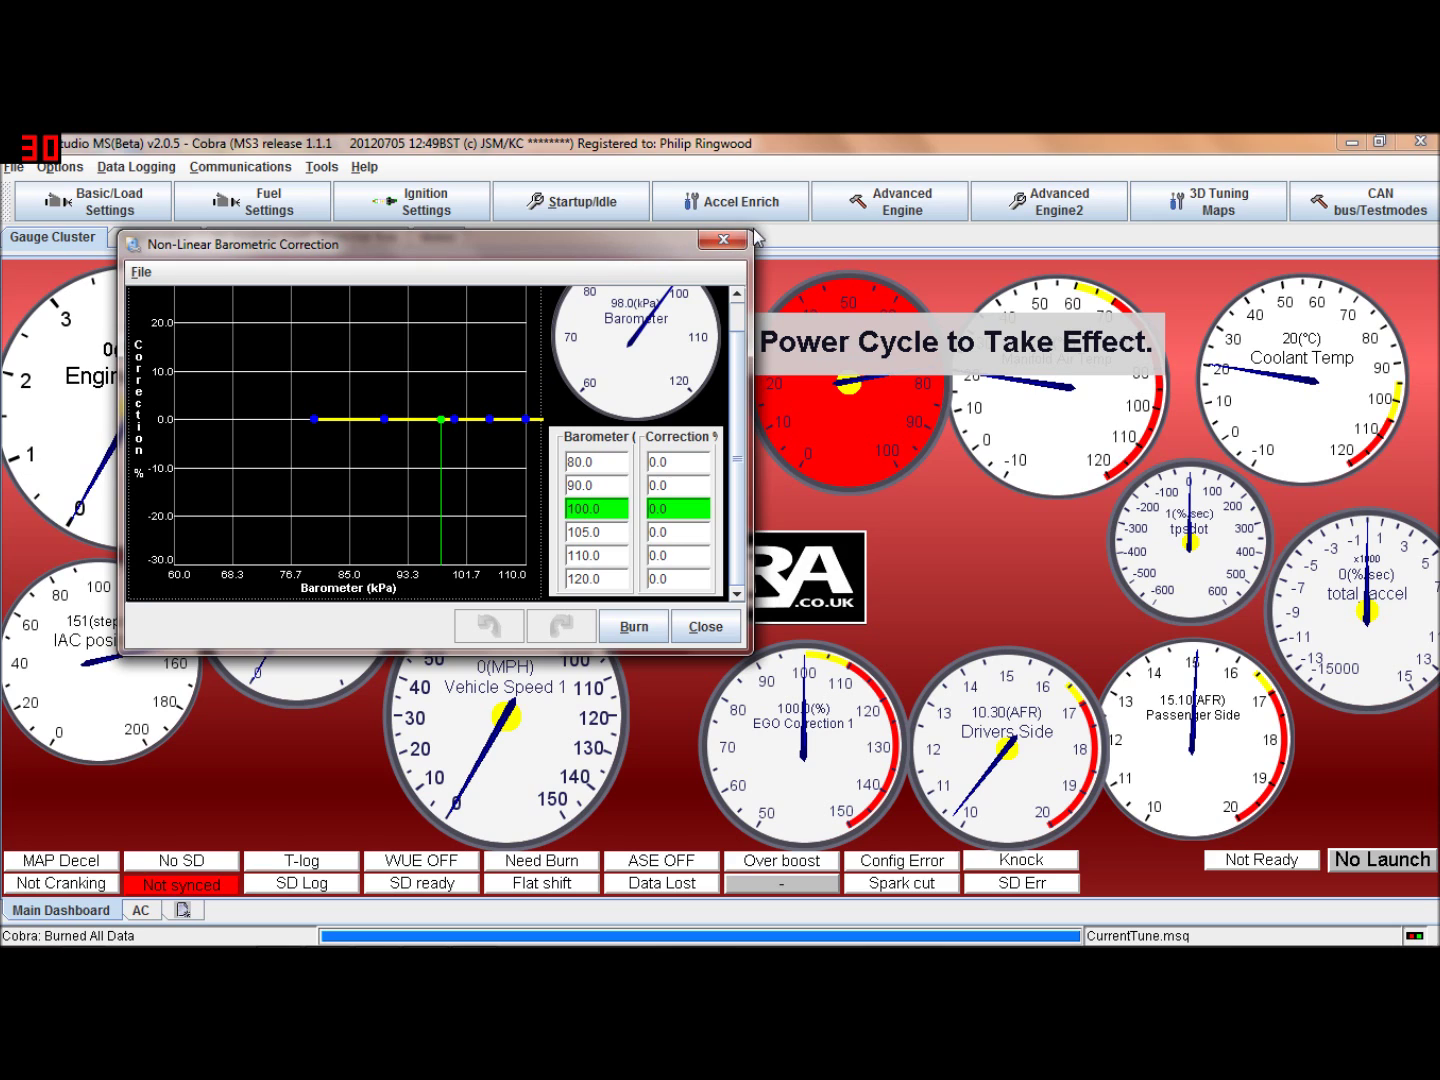
{"action": "left_click_drag", "start_coordinate": [753, 233], "coordinate": [828, 178]}
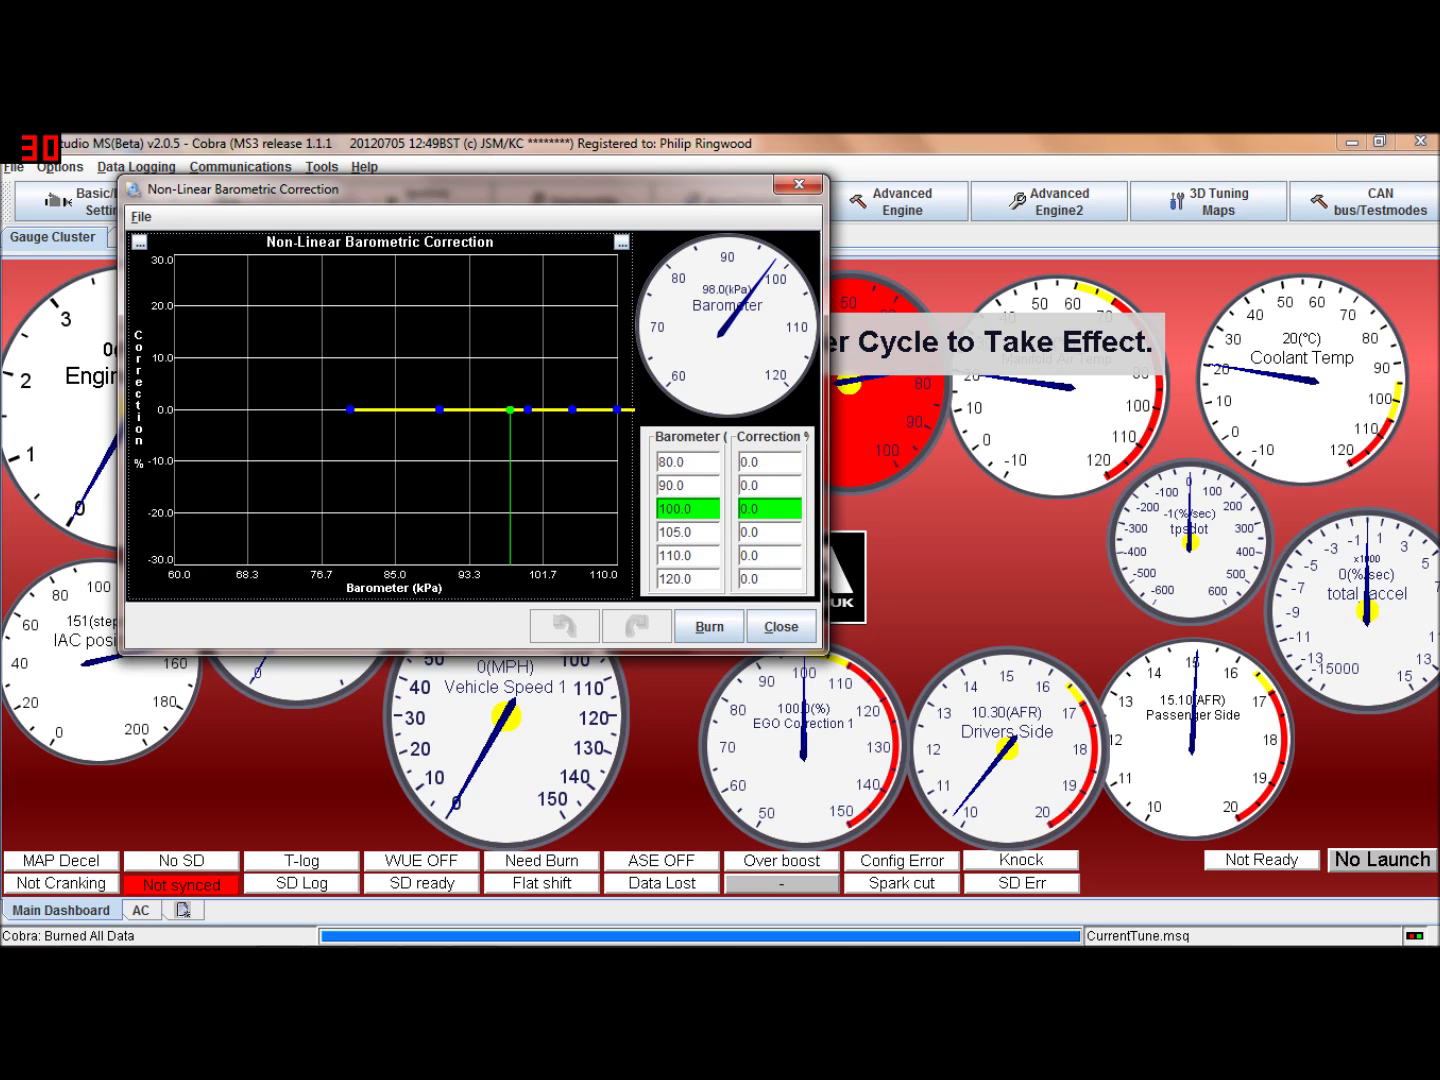
{"action": "left_click", "coordinate": [527, 409]}
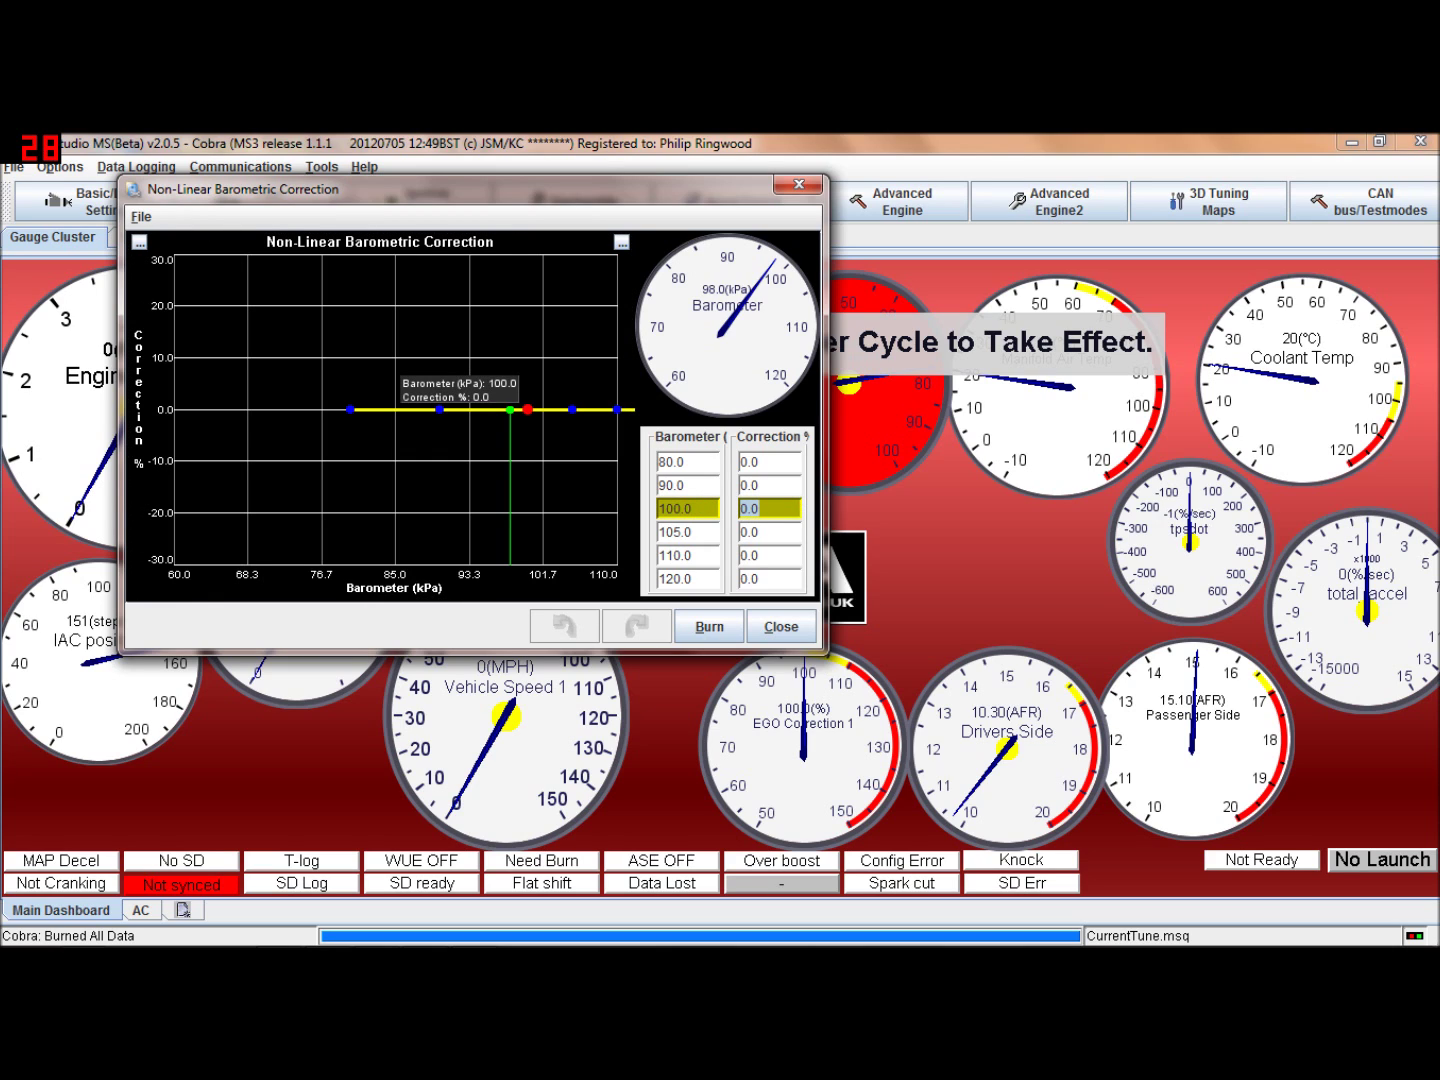
{"action": "left_click", "coordinate": [688, 531]}
{"action": "key", "text": "Tab"}
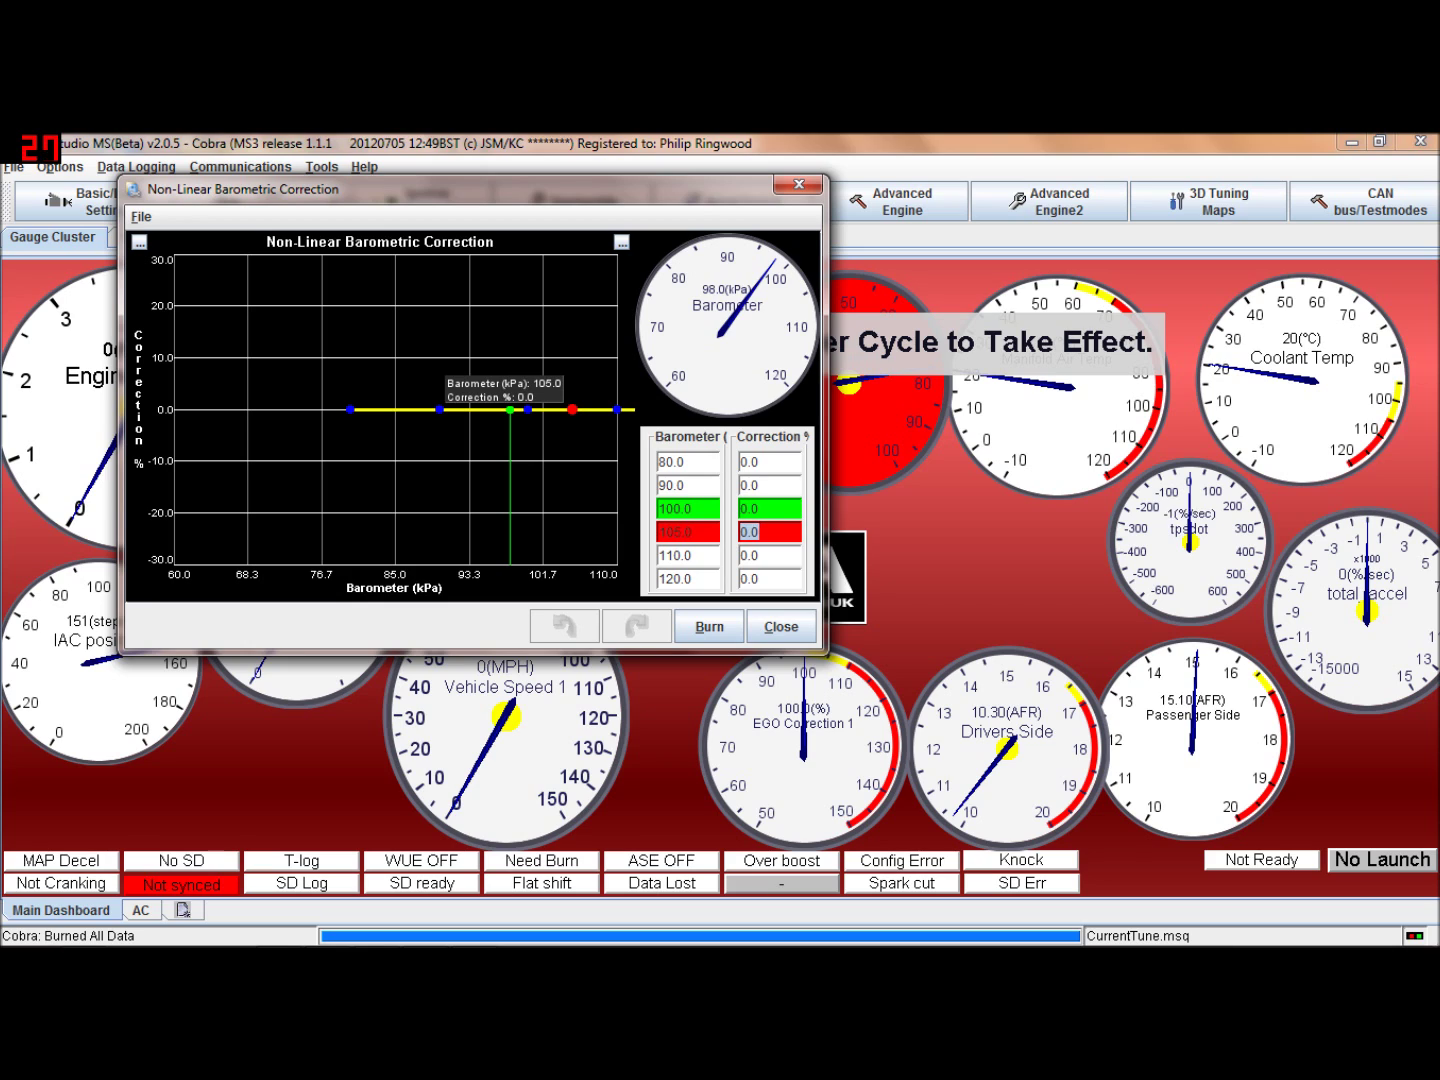
{"action": "type", "text": "50"}
{"action": "key", "text": "Return"}
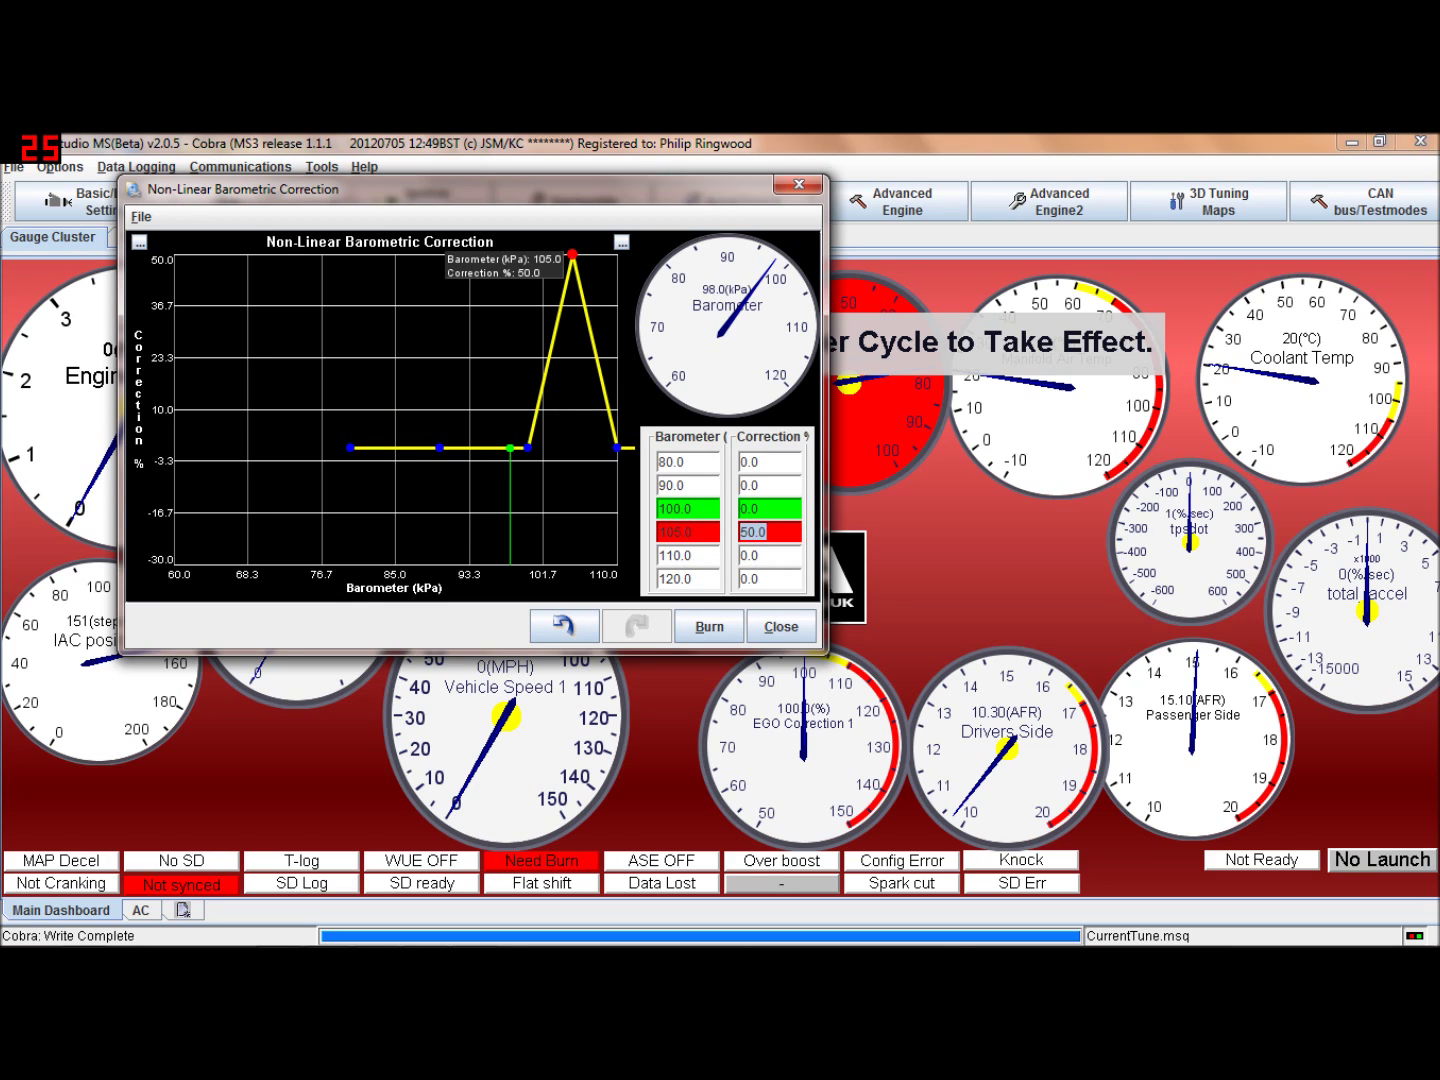
{"action": "type", "text": "0"}
{"action": "key", "text": "Return"}
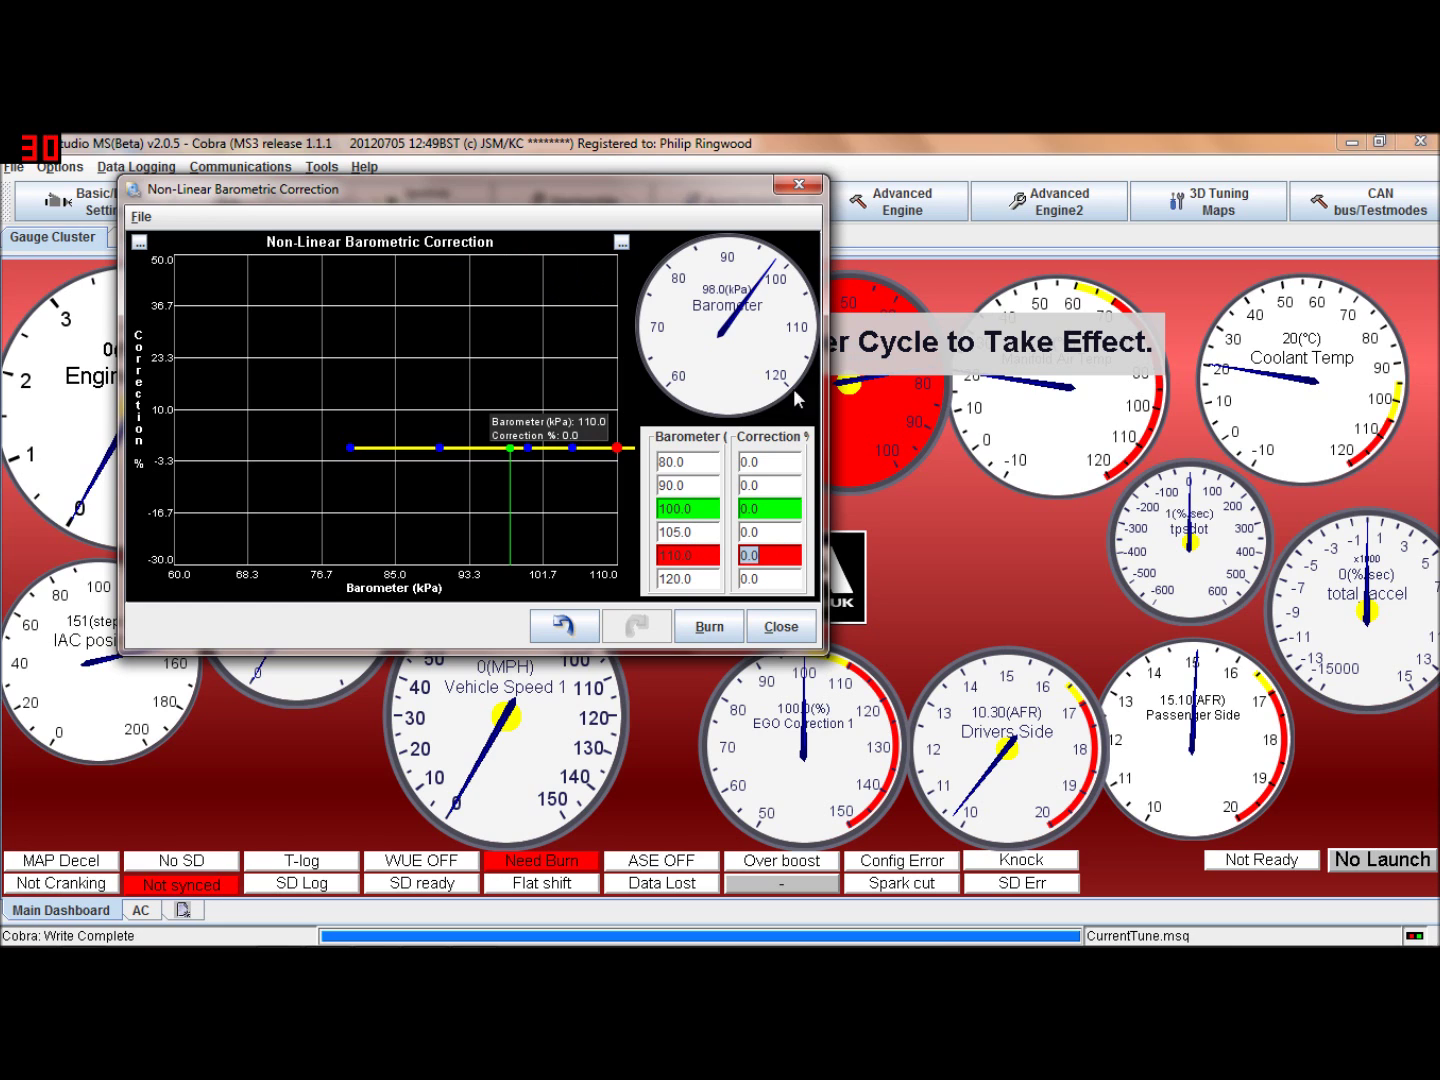
{"action": "left_click", "coordinate": [799, 184]}
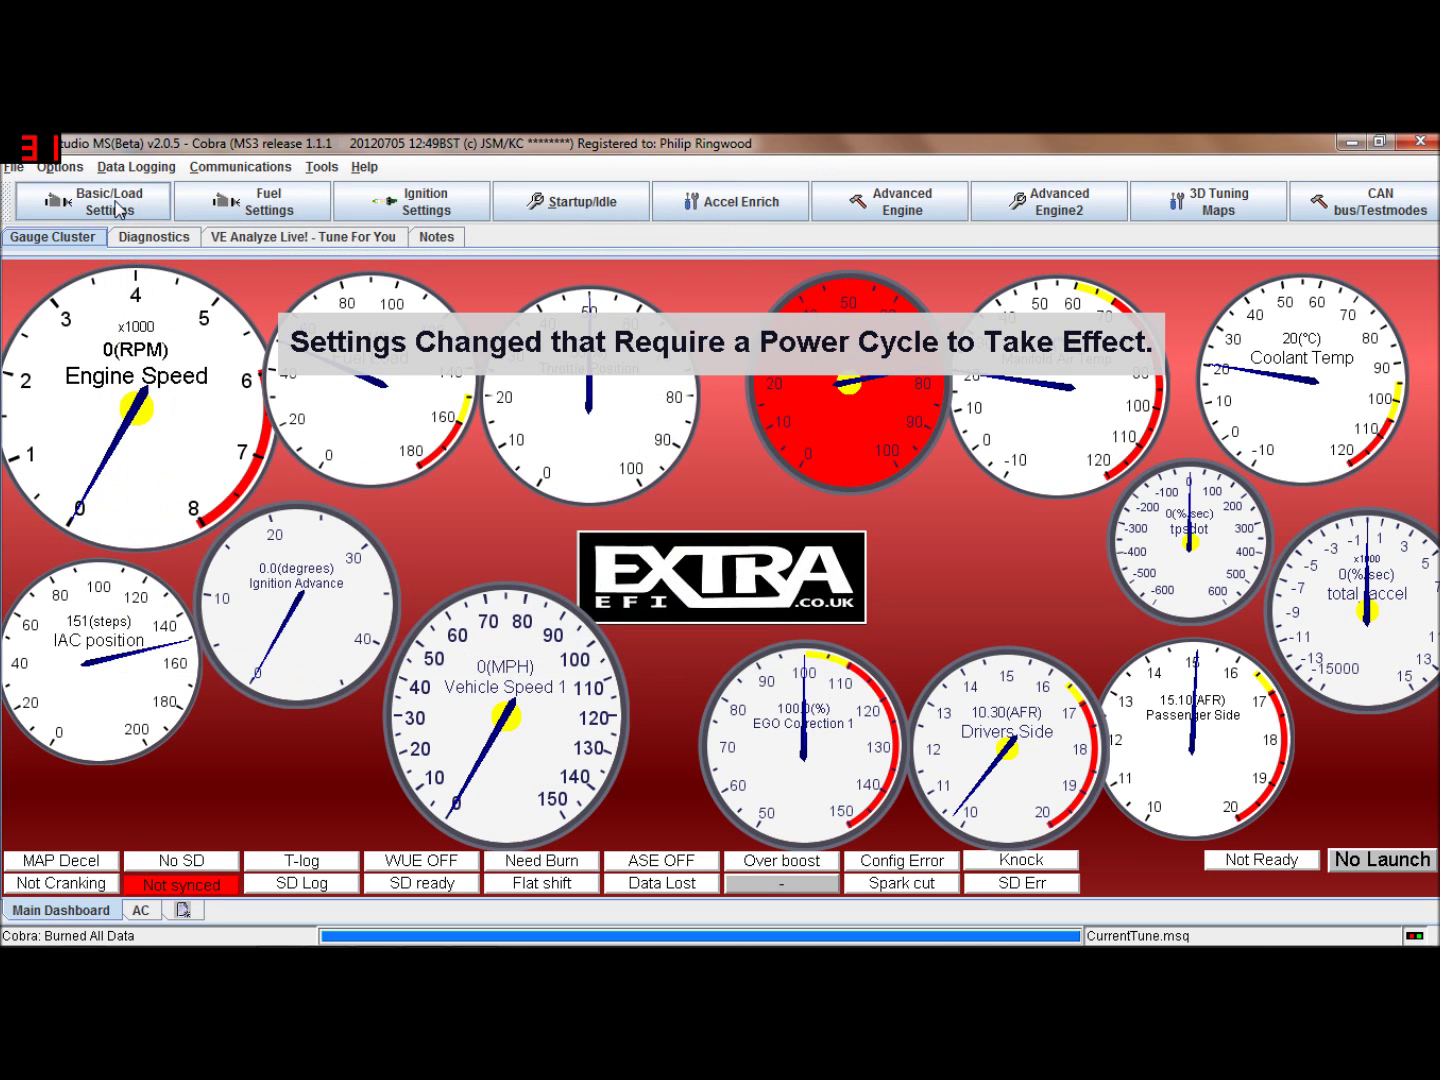
Open Fuel Settings > Injector Dead-time/PWM and check the 0.800 ms dead time.
{"action": "left_click", "coordinate": [127, 210]}
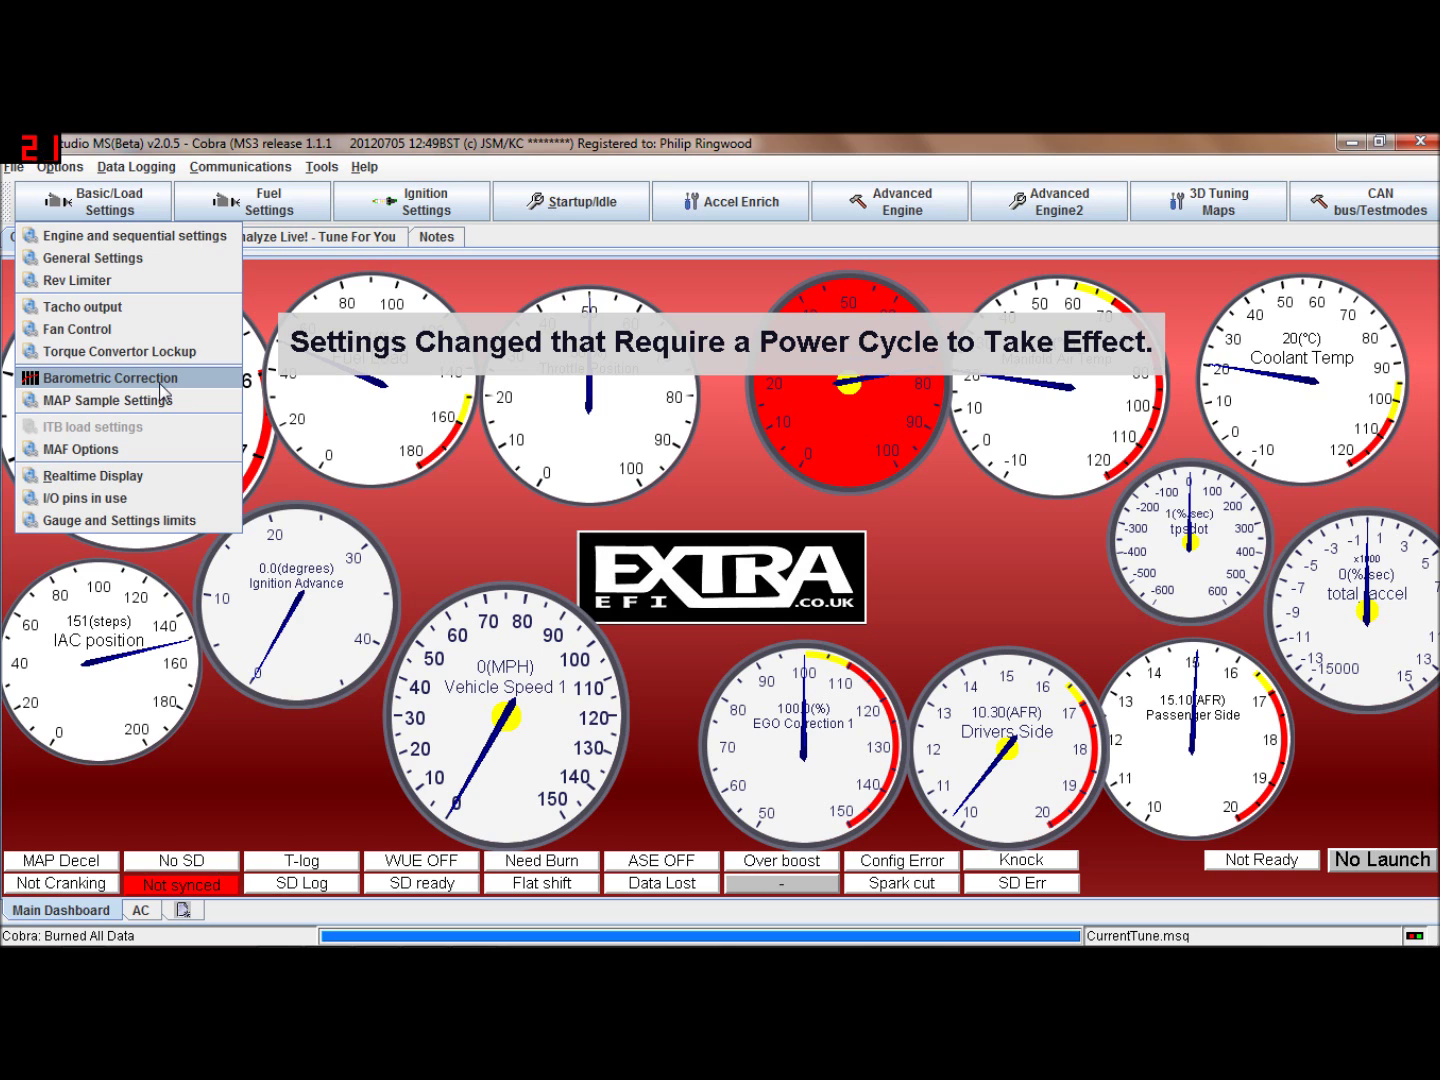
{"action": "left_click", "coordinate": [275, 205]}
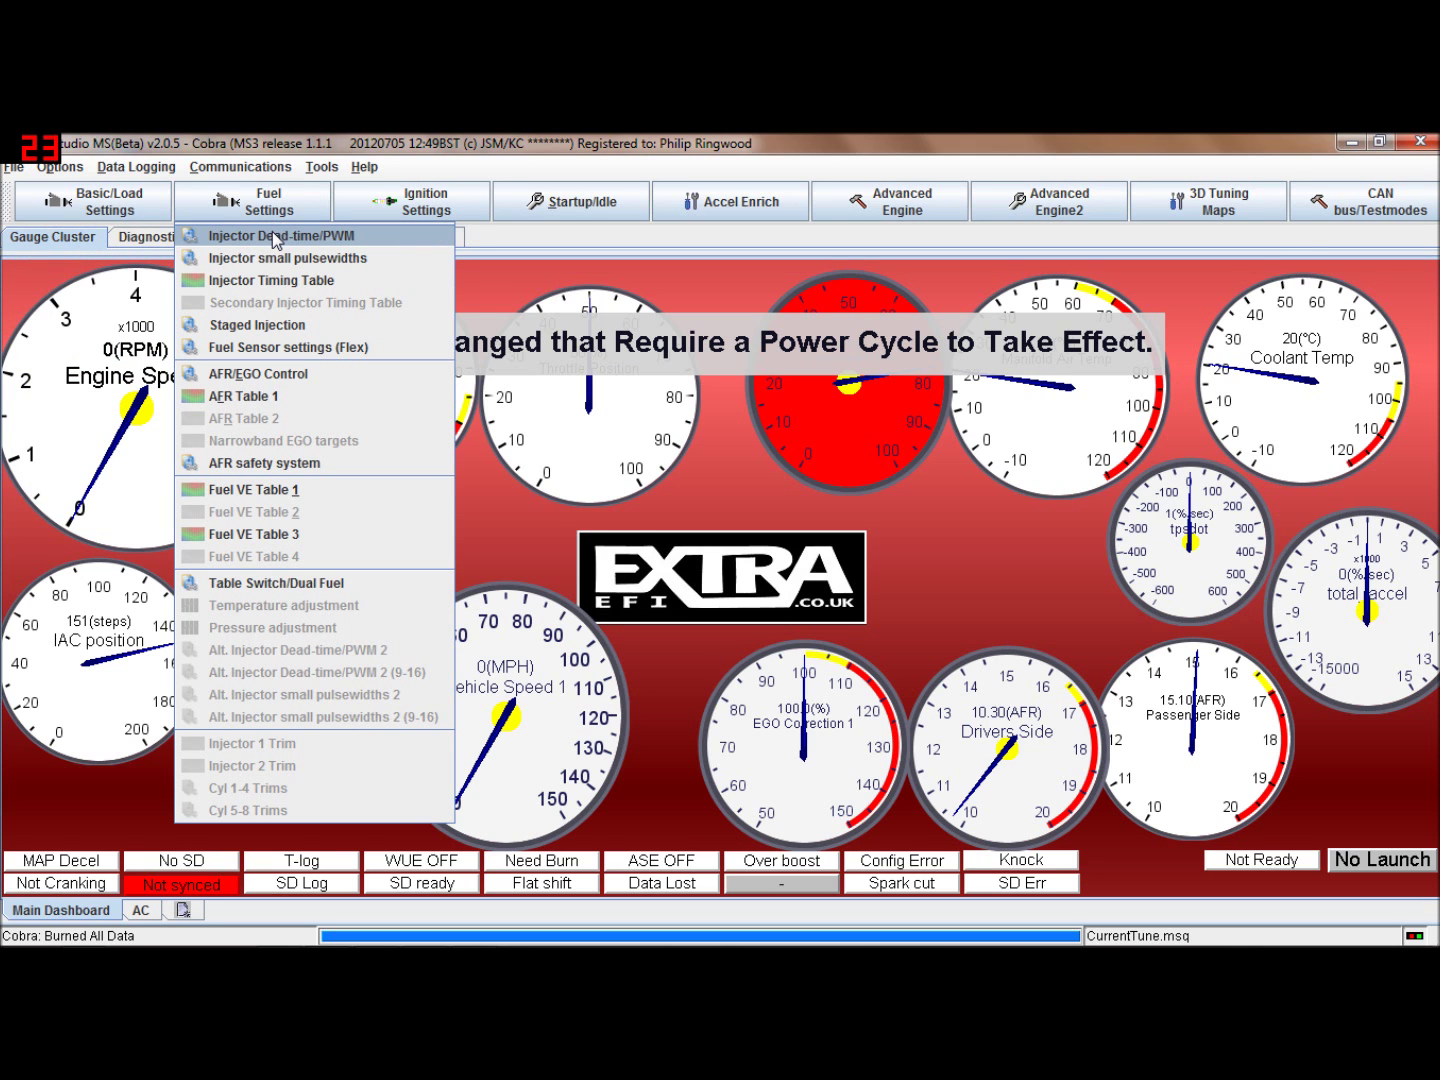
{"action": "left_click", "coordinate": [276, 238]}
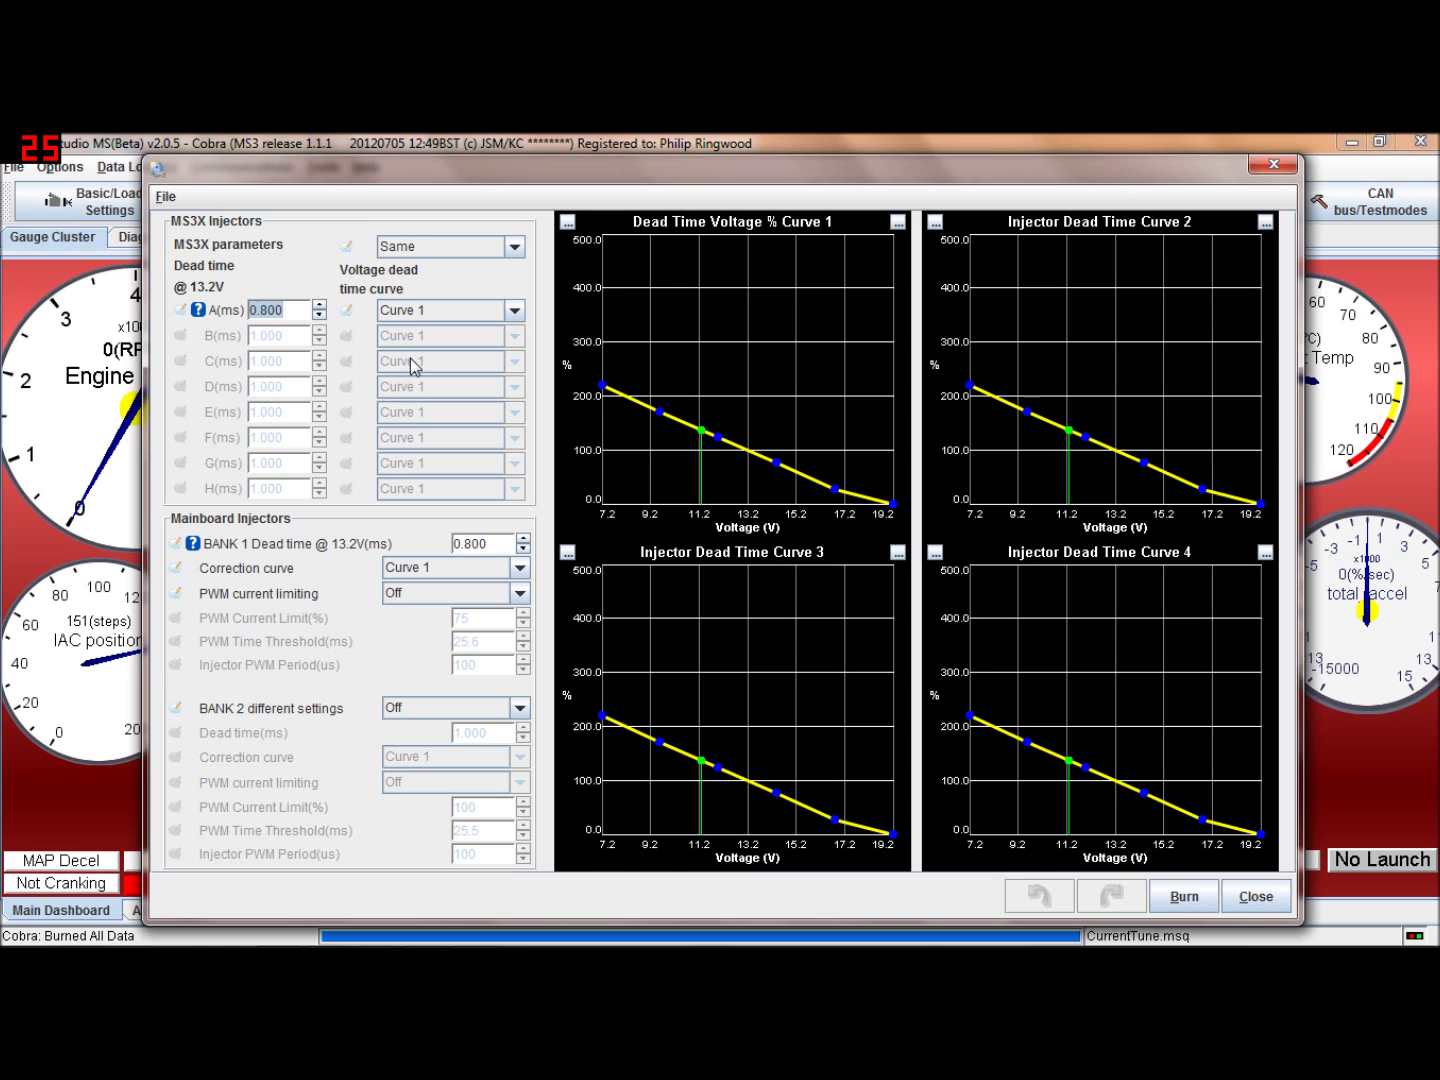
{"action": "left_click", "coordinate": [305, 310]}
Select Curve 1's 12.0 V point and toggle its voltage/percent value table.
{"action": "left_click", "coordinate": [719, 439]}
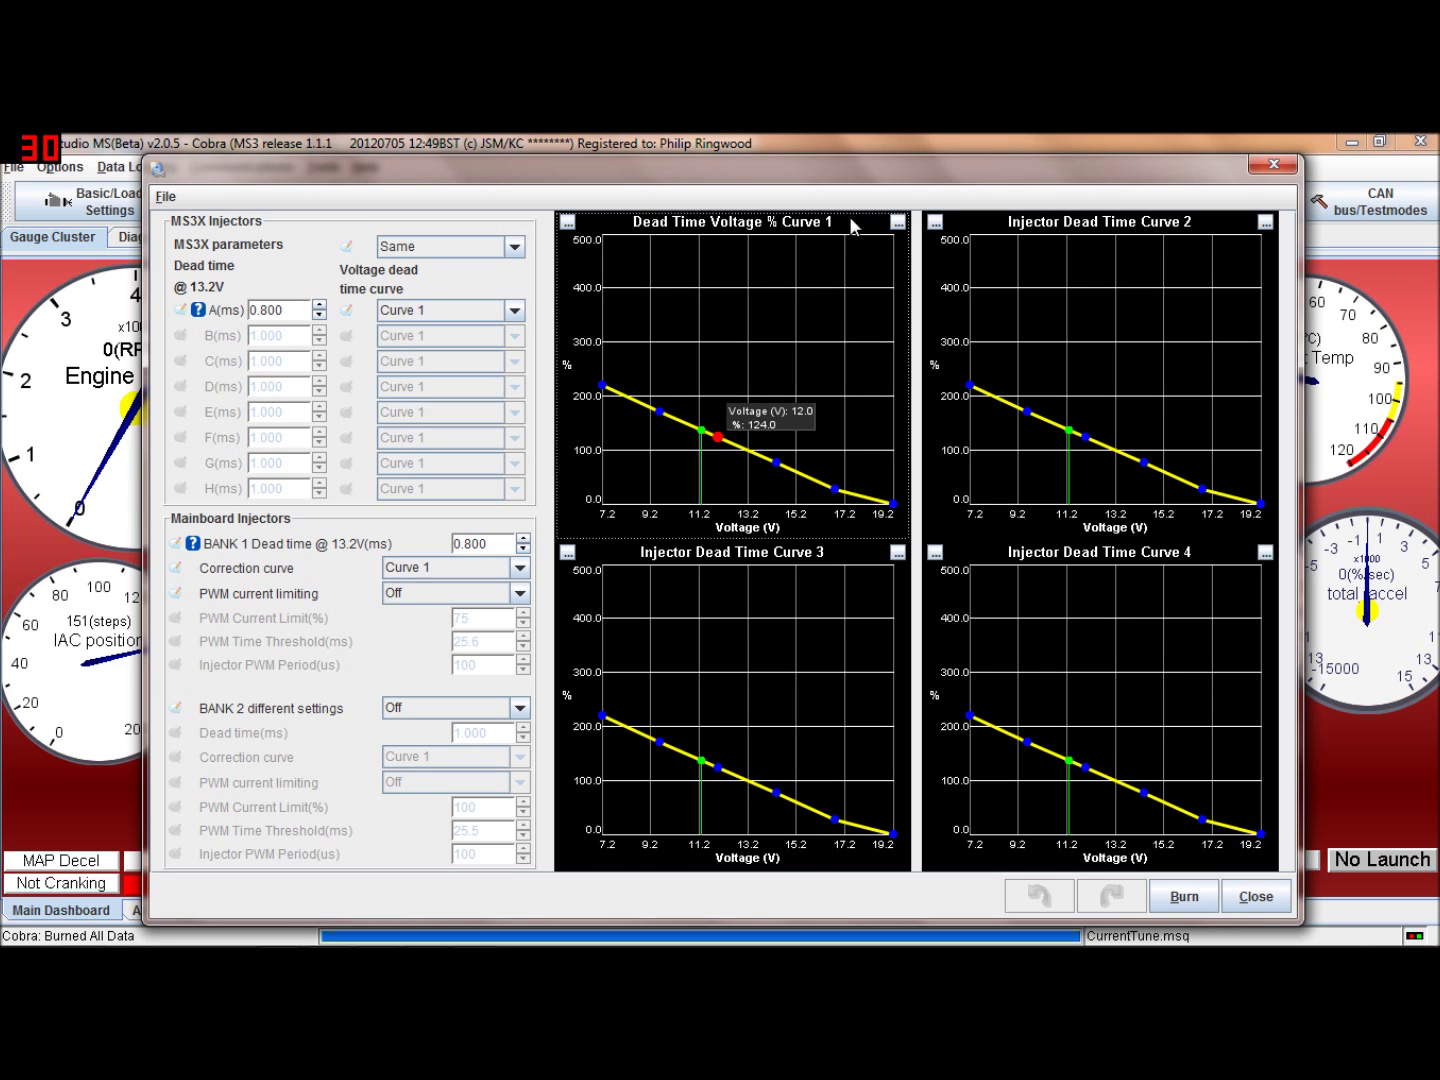
{"action": "left_click", "coordinate": [899, 222]}
{"action": "left_click", "coordinate": [902, 224]}
{"action": "left_click", "coordinate": [899, 223]}
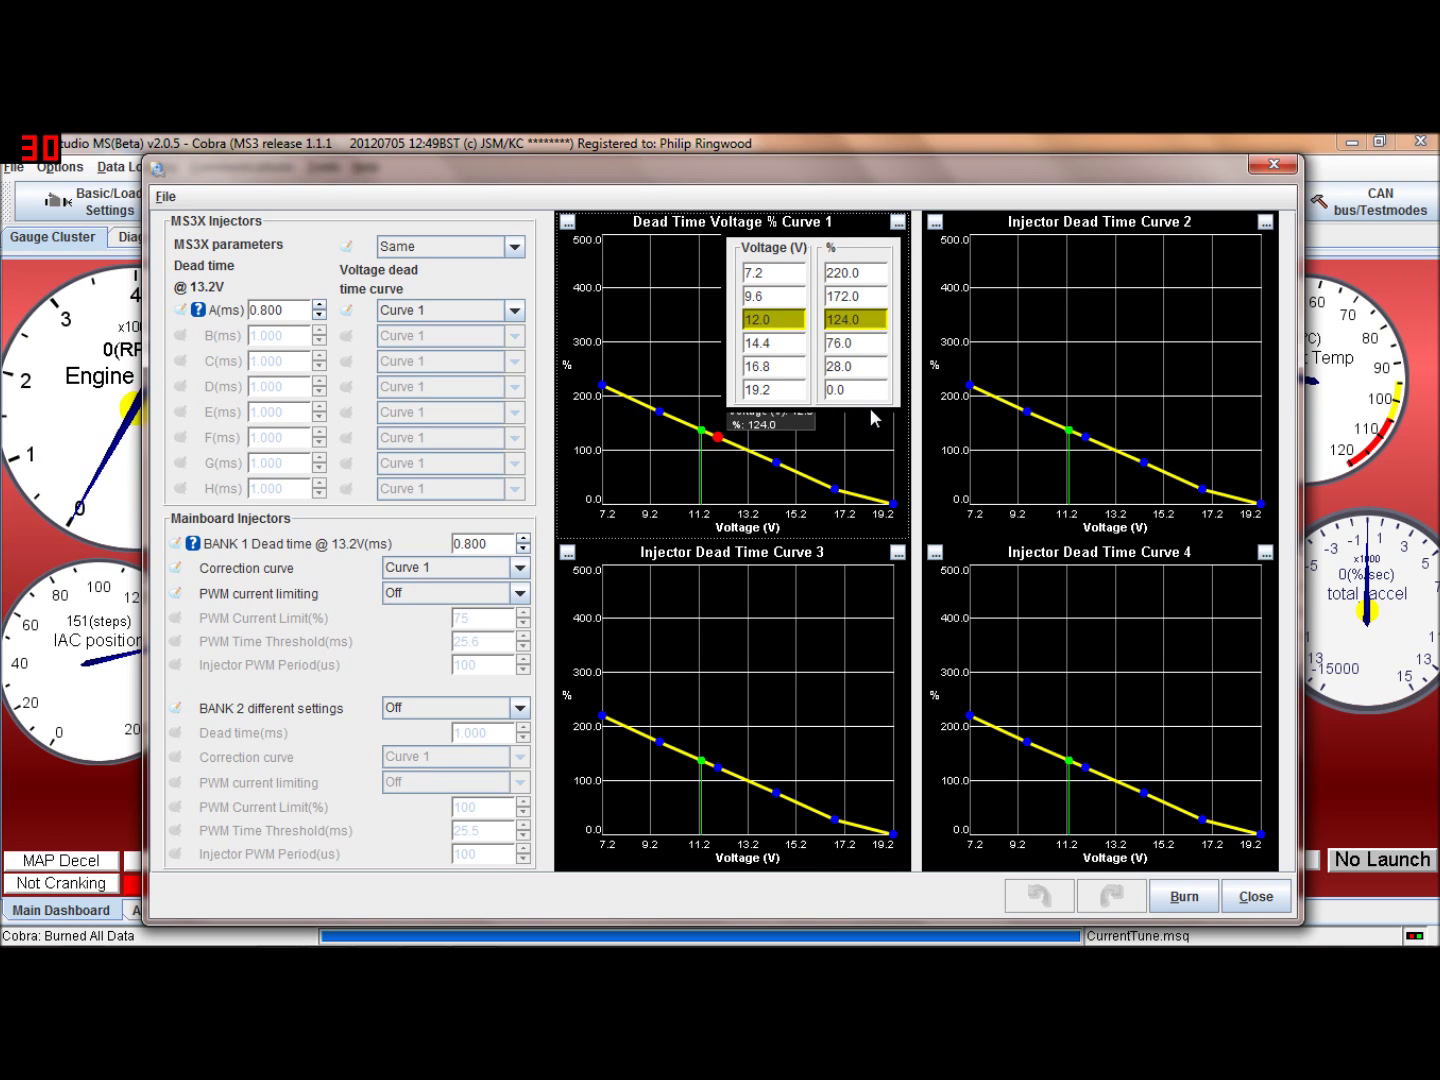
{"action": "left_click", "coordinate": [898, 224]}
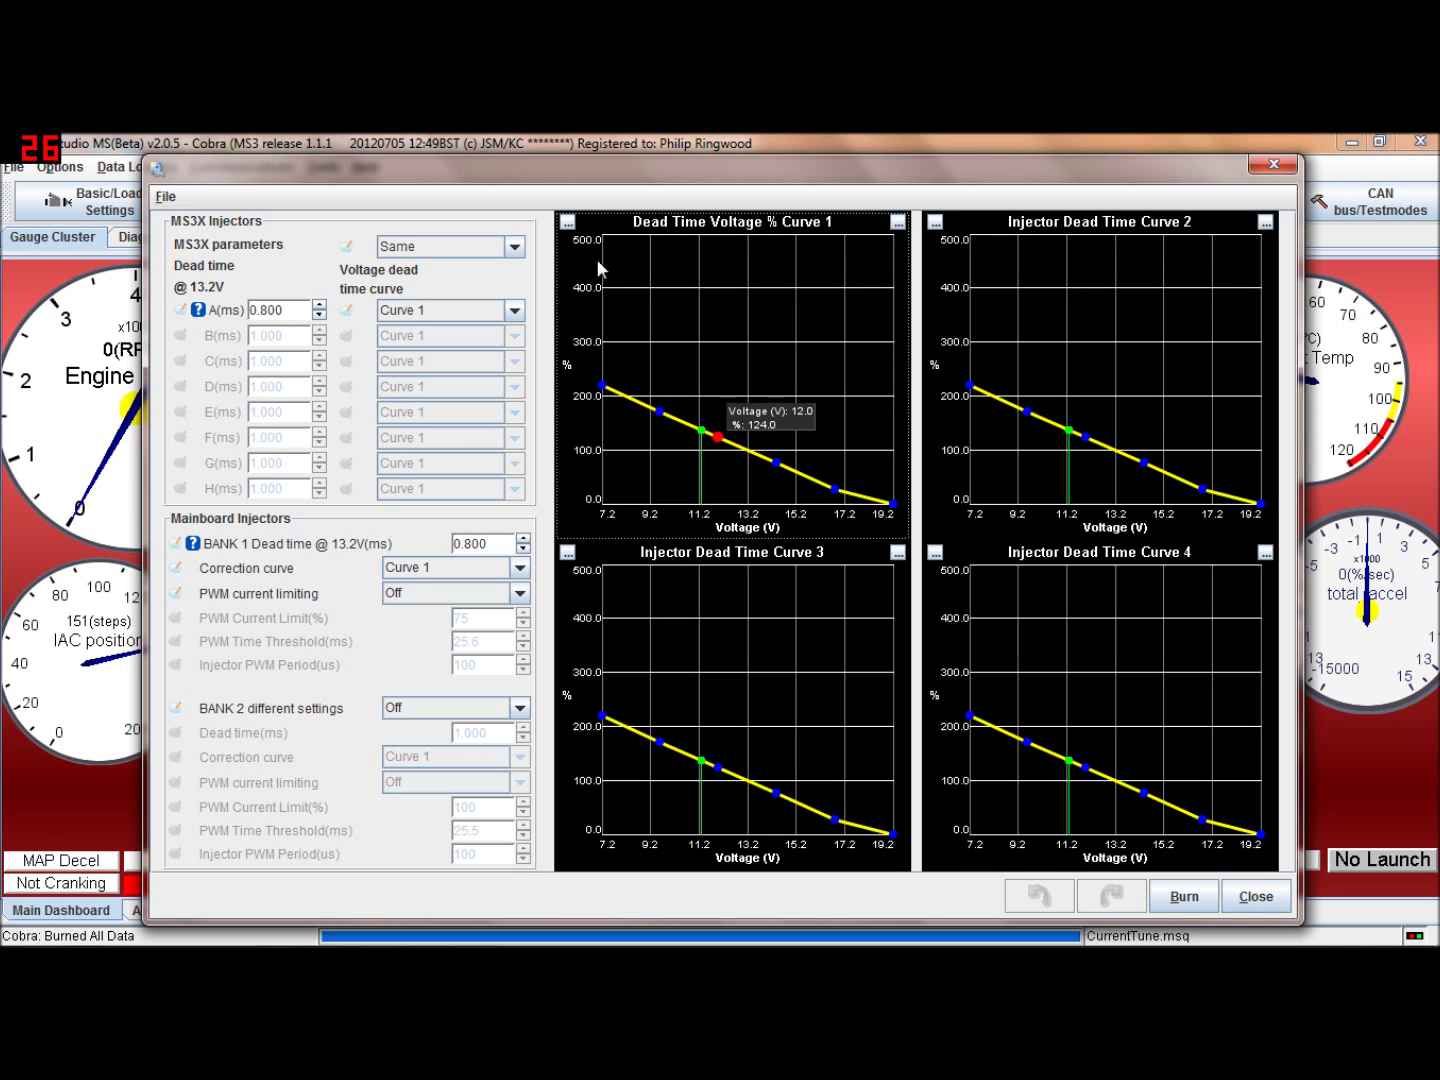
{"action": "left_click", "coordinate": [514, 311]}
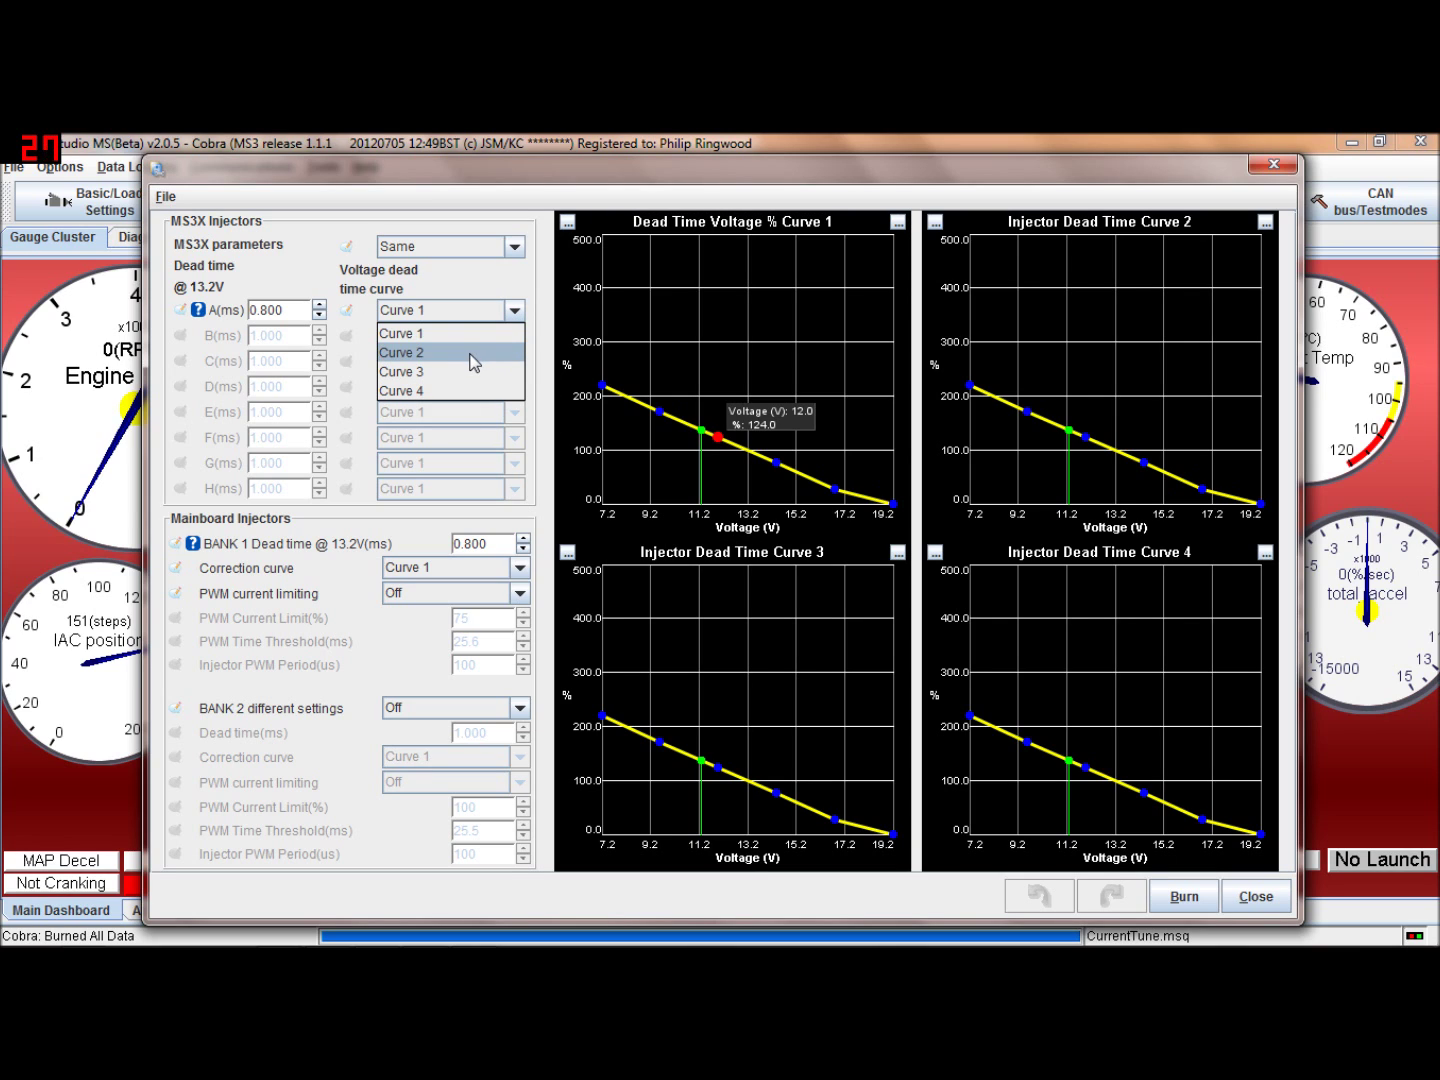
{"action": "left_click", "coordinate": [485, 334]}
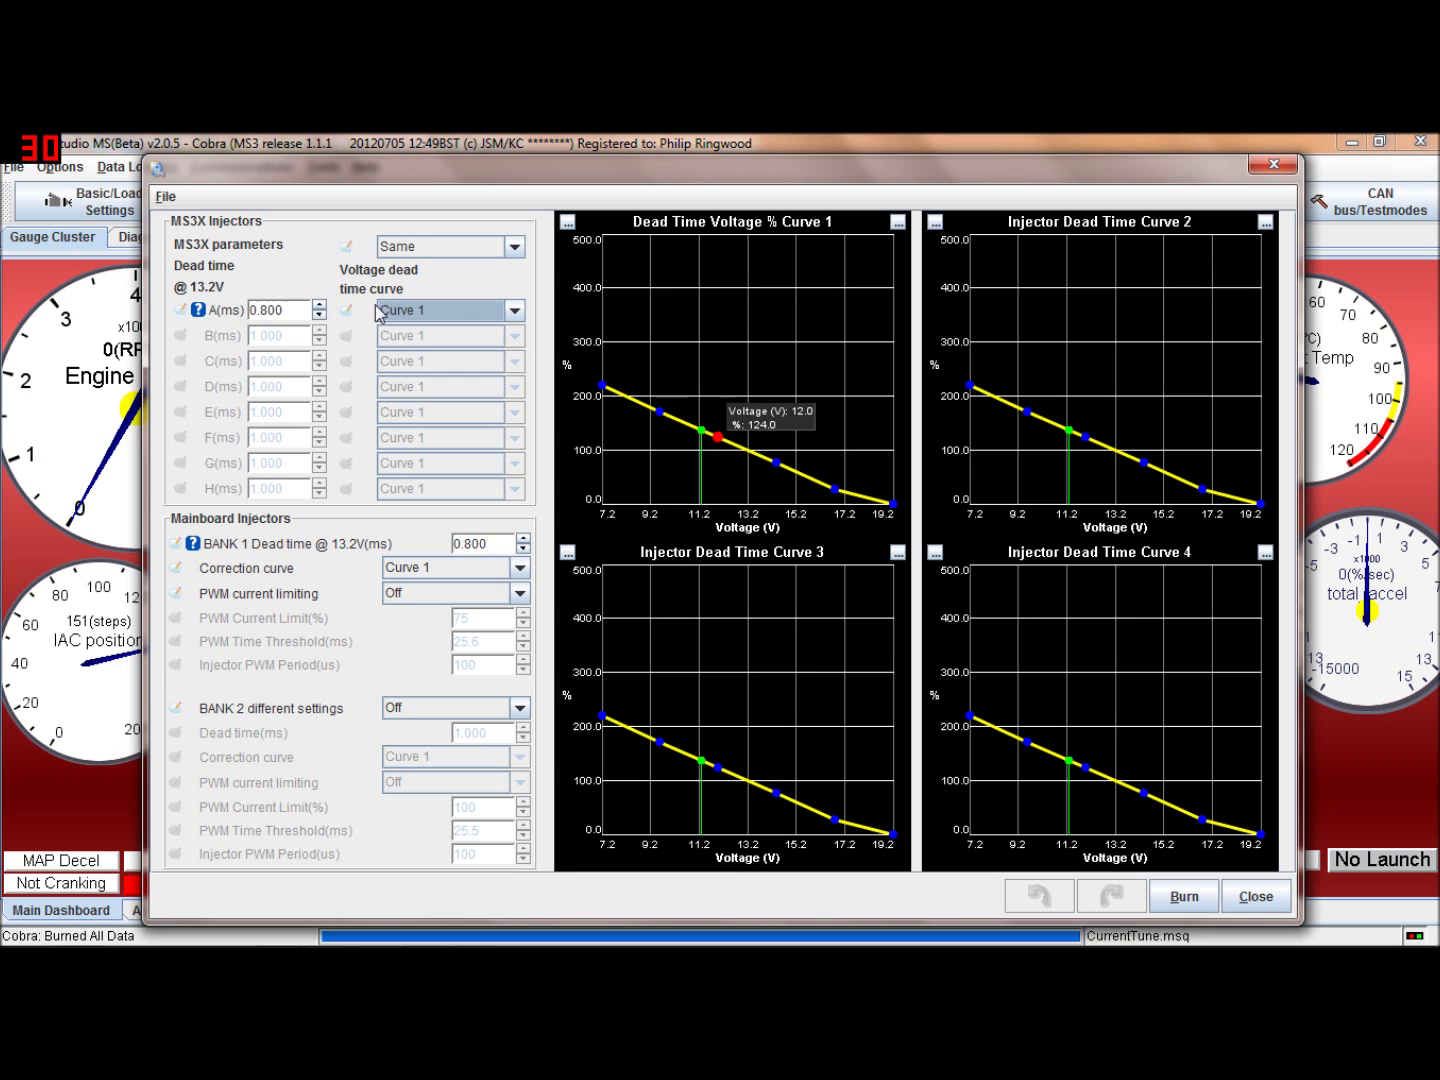
{"action": "left_click", "coordinate": [514, 310]}
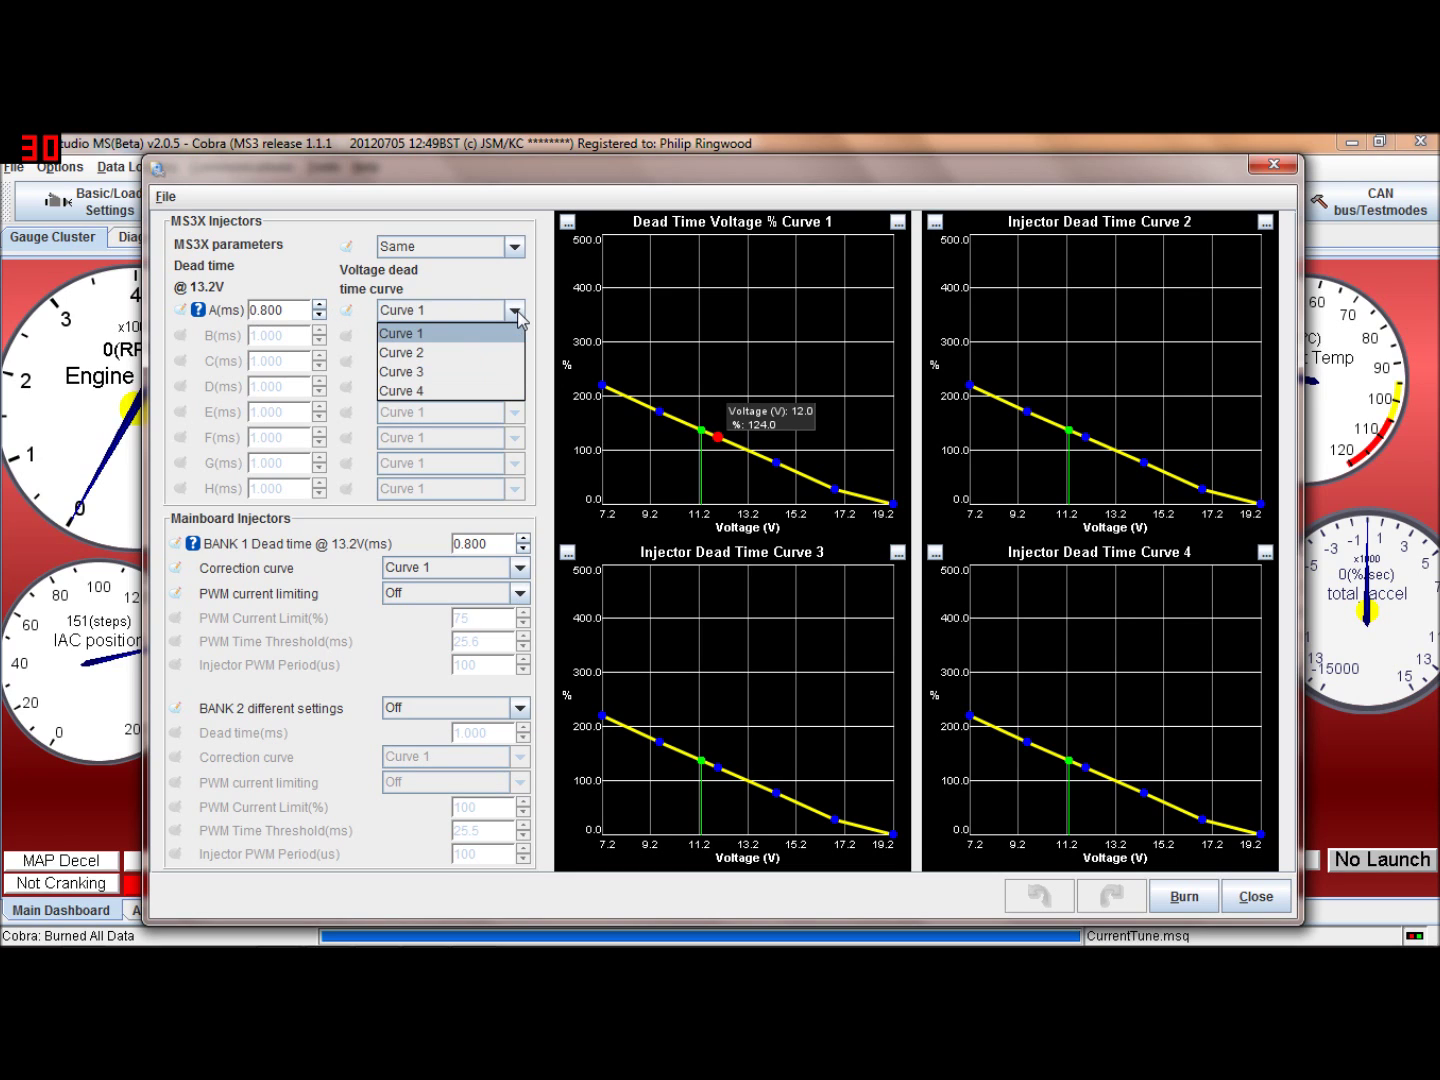
{"action": "left_click", "coordinate": [514, 310]}
{"action": "left_click", "coordinate": [515, 247]}
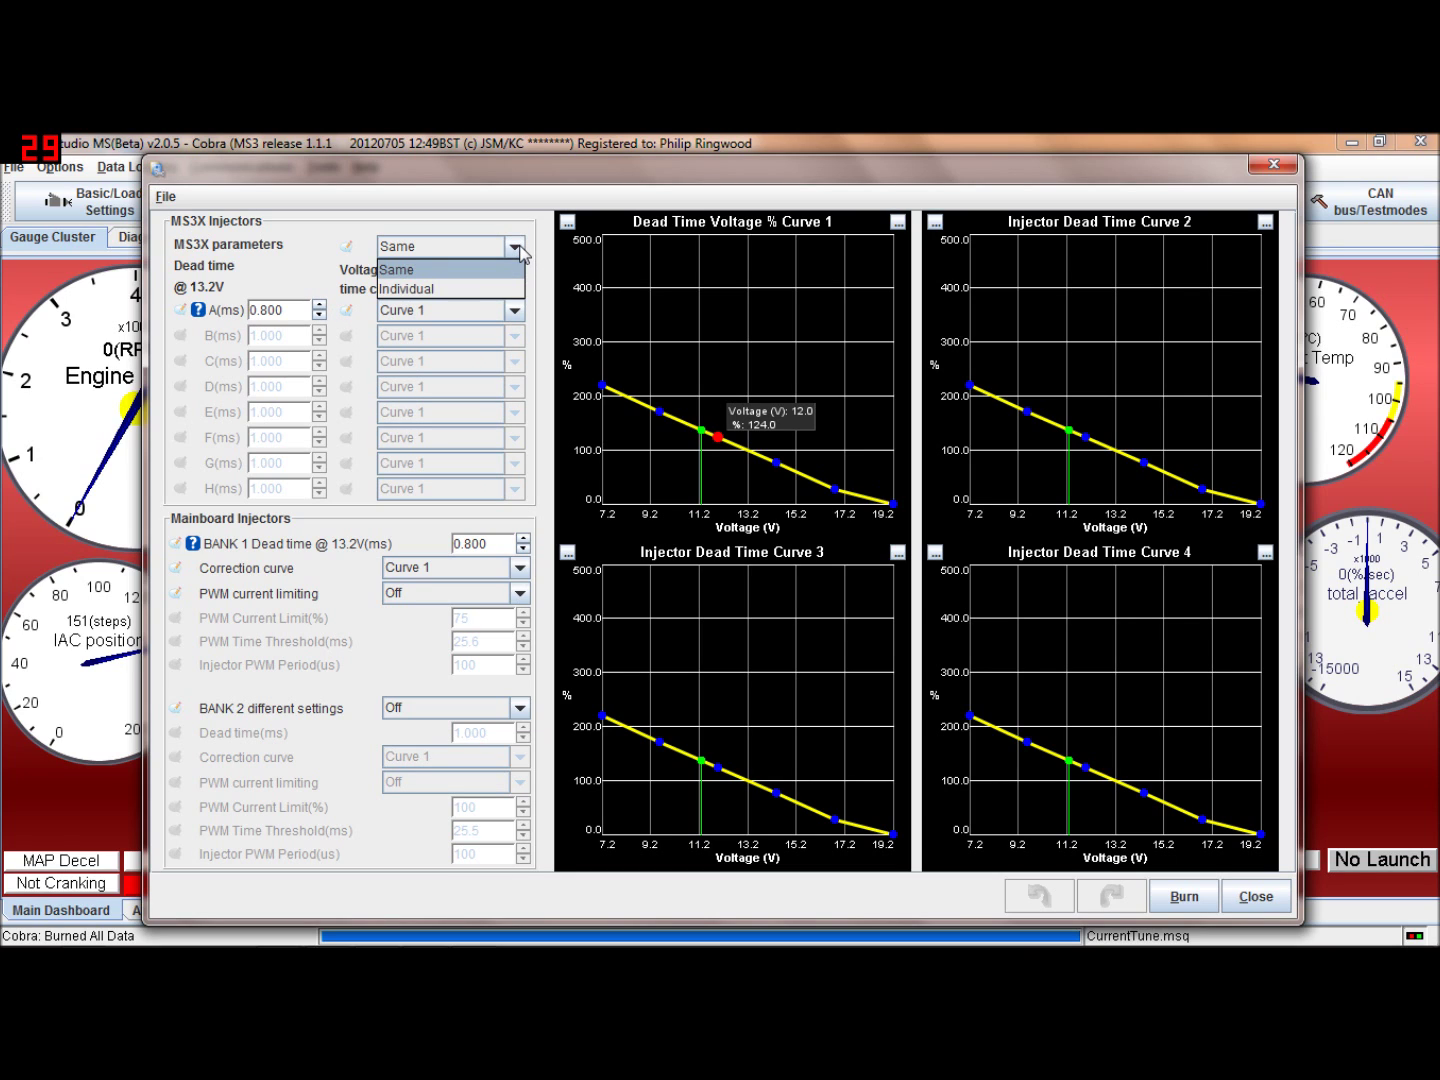
{"action": "left_click", "coordinate": [459, 288]}
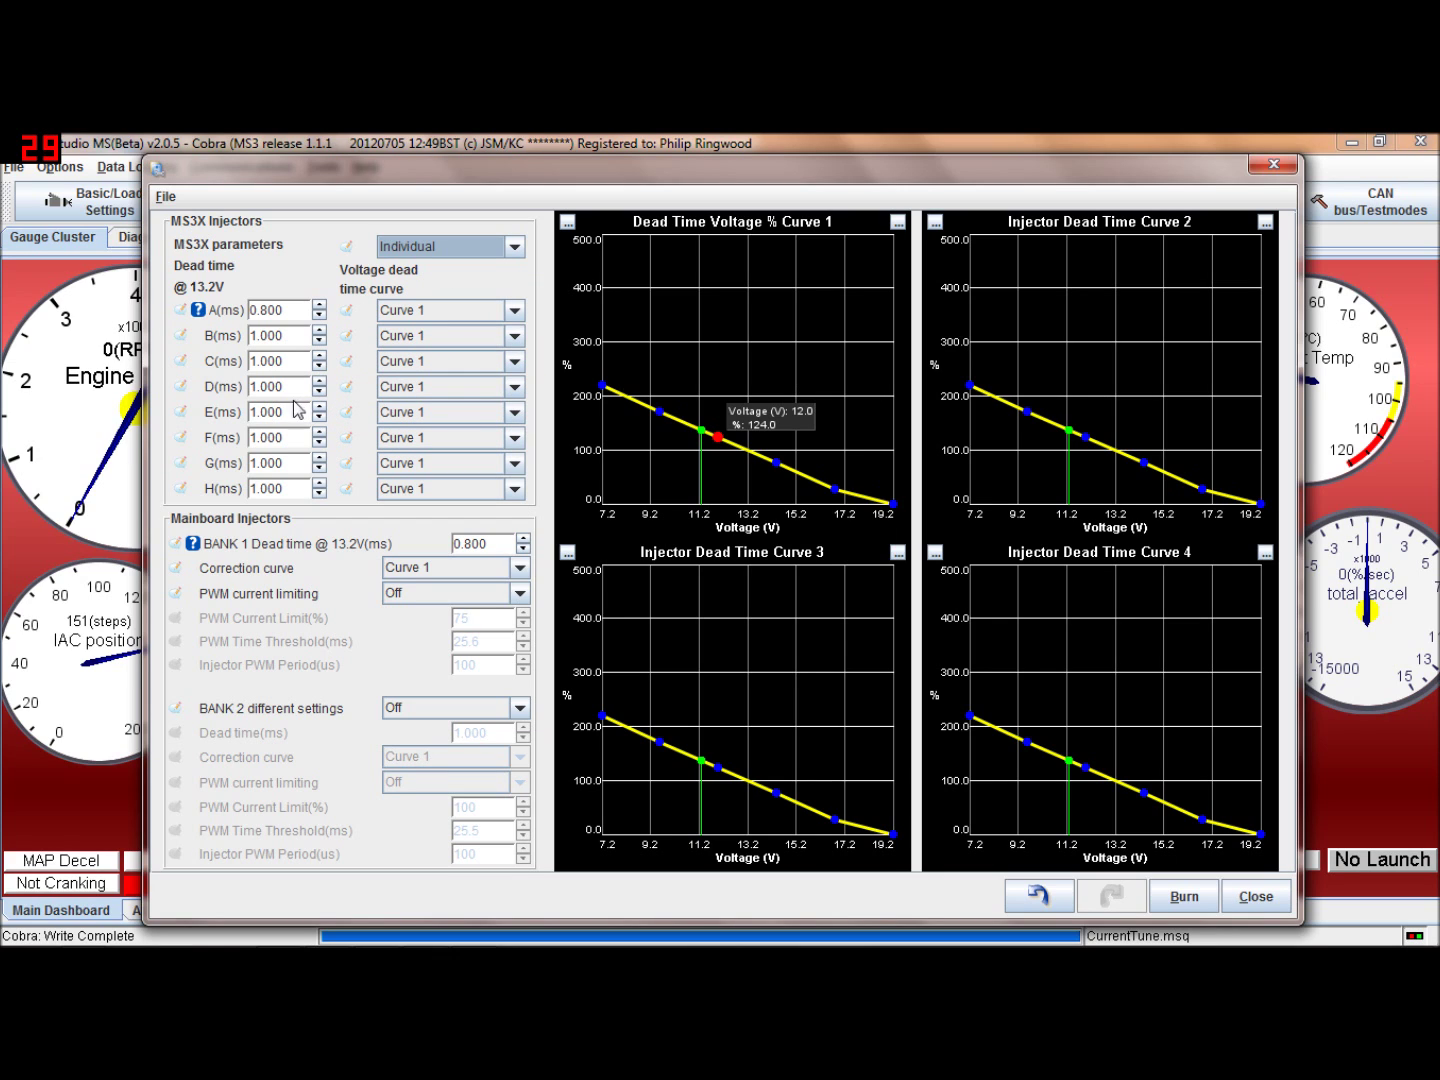
{"action": "left_click", "coordinate": [518, 248]}
{"action": "left_click", "coordinate": [505, 263]}
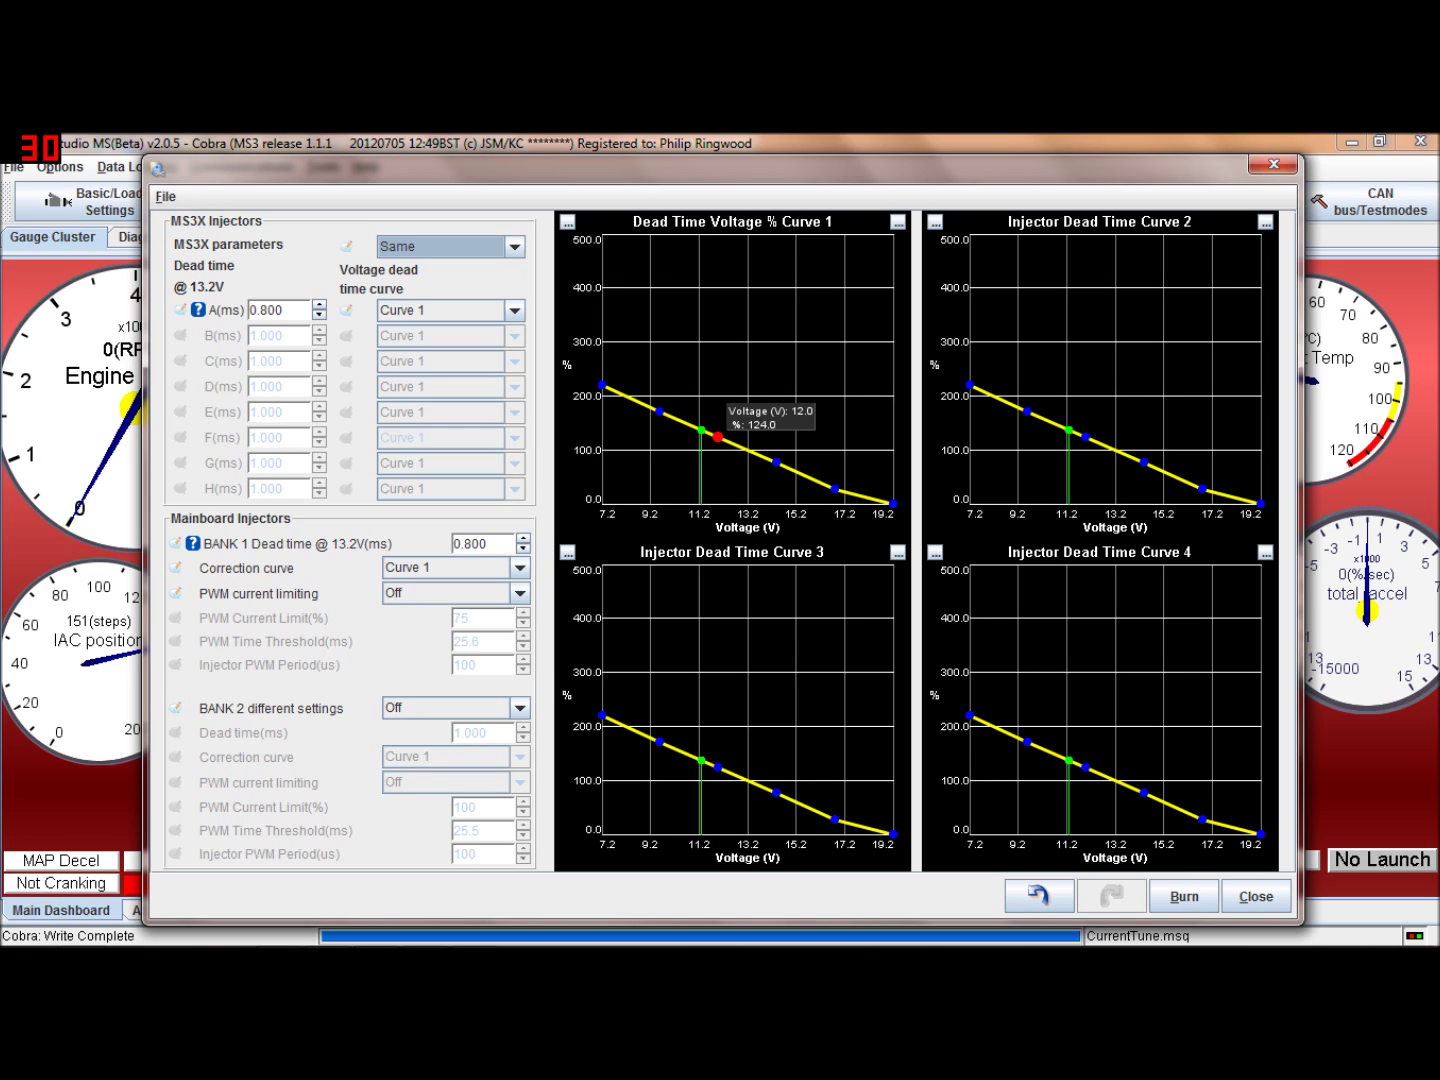
Check the 0.800 ms Bank 1 dead time, keep MS3X injectors Same, Bank 2 separate settings Off.
{"action": "left_click", "coordinate": [482, 543]}
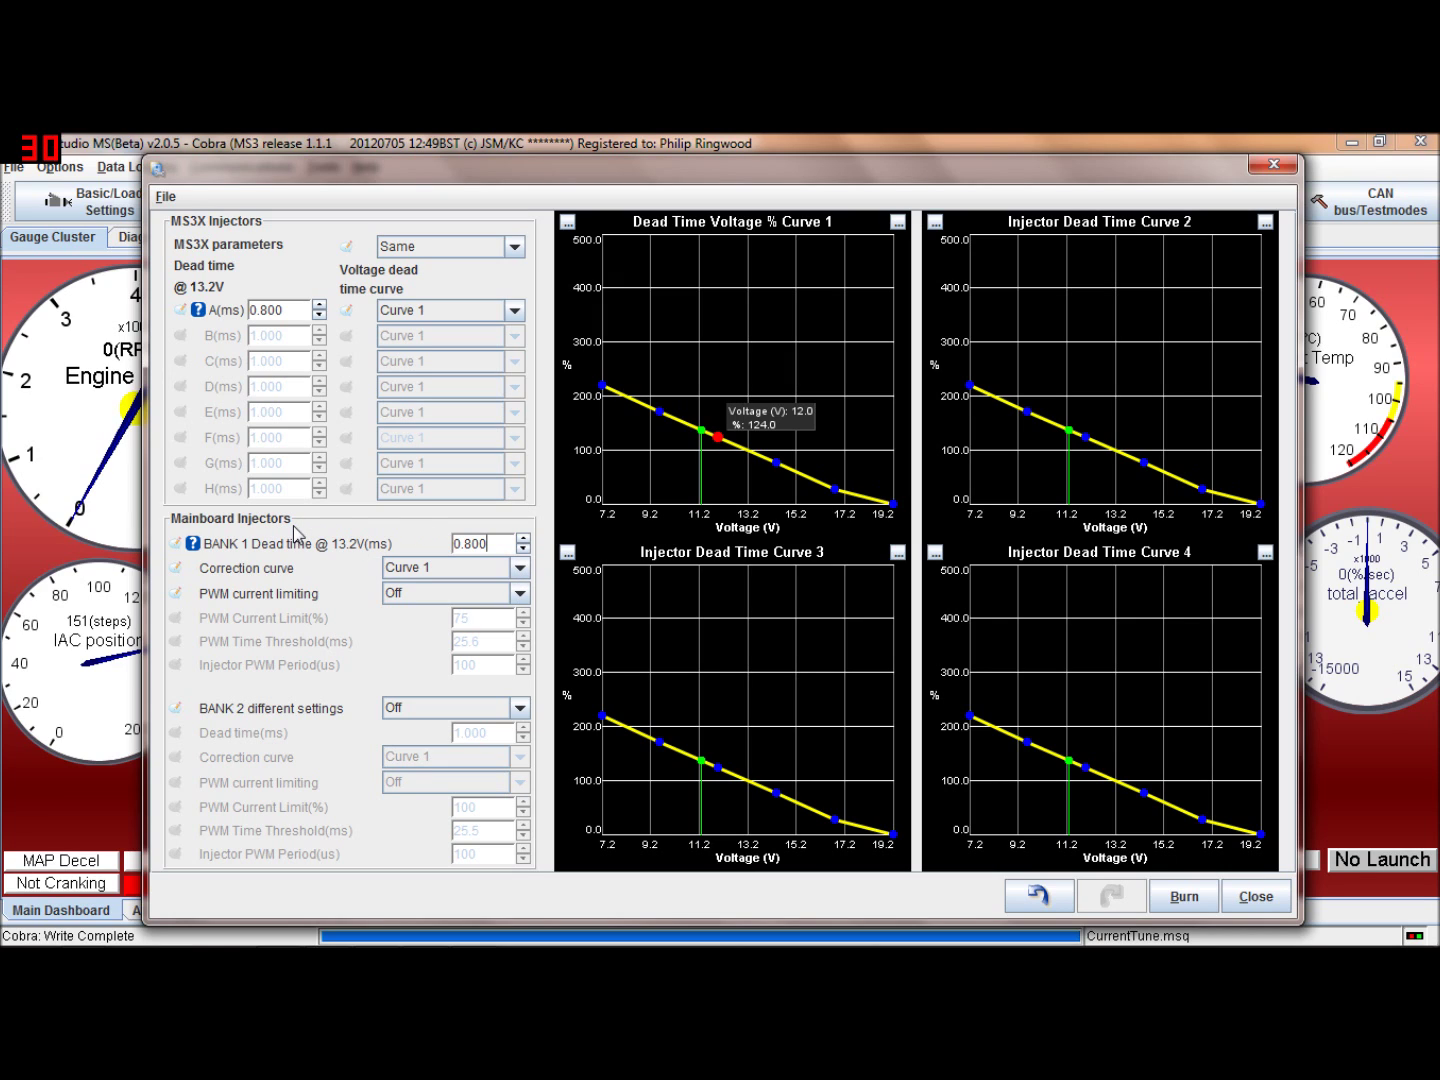
{"action": "left_click", "coordinate": [512, 247]}
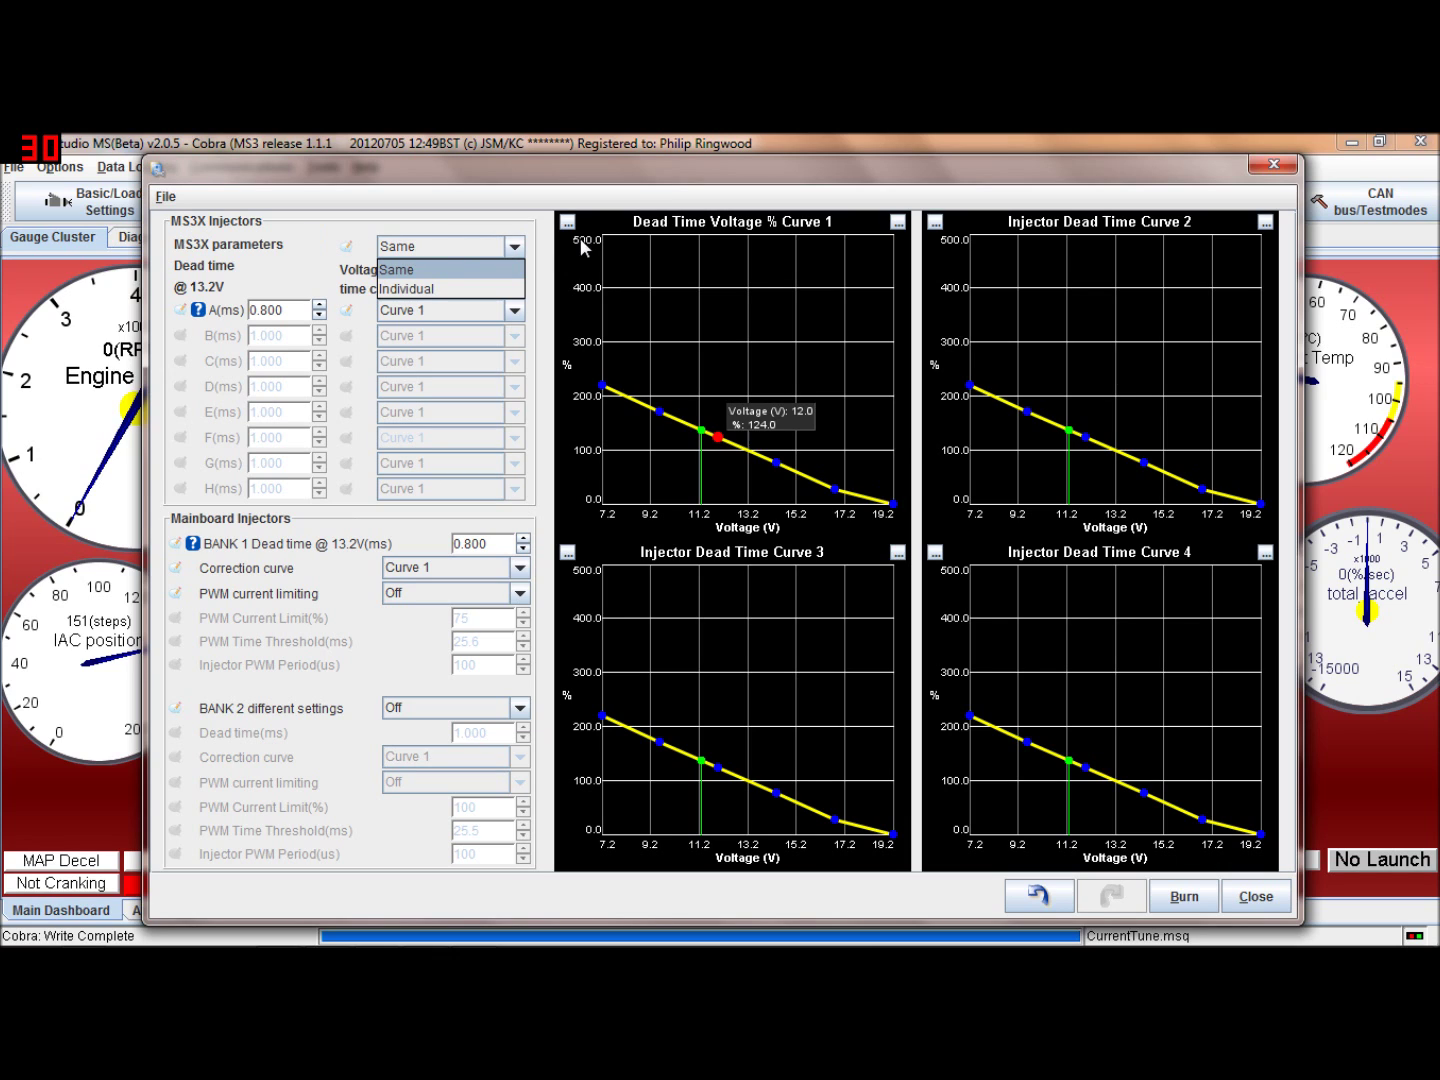
{"action": "left_click", "coordinate": [521, 256]}
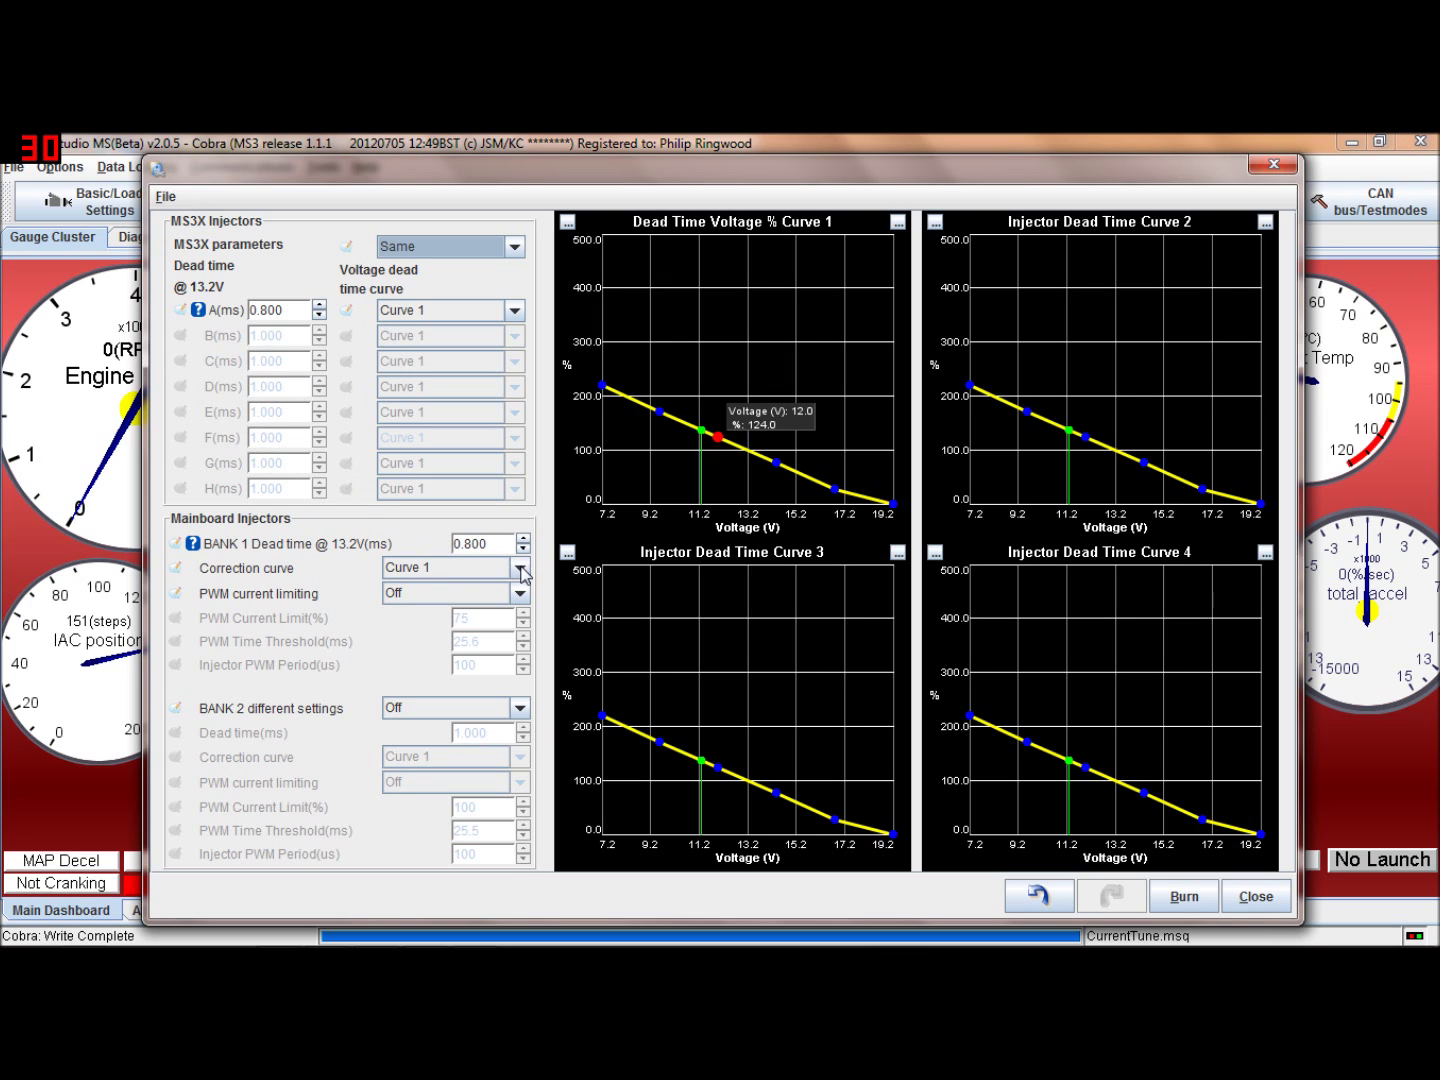
{"action": "left_click", "coordinate": [518, 710]}
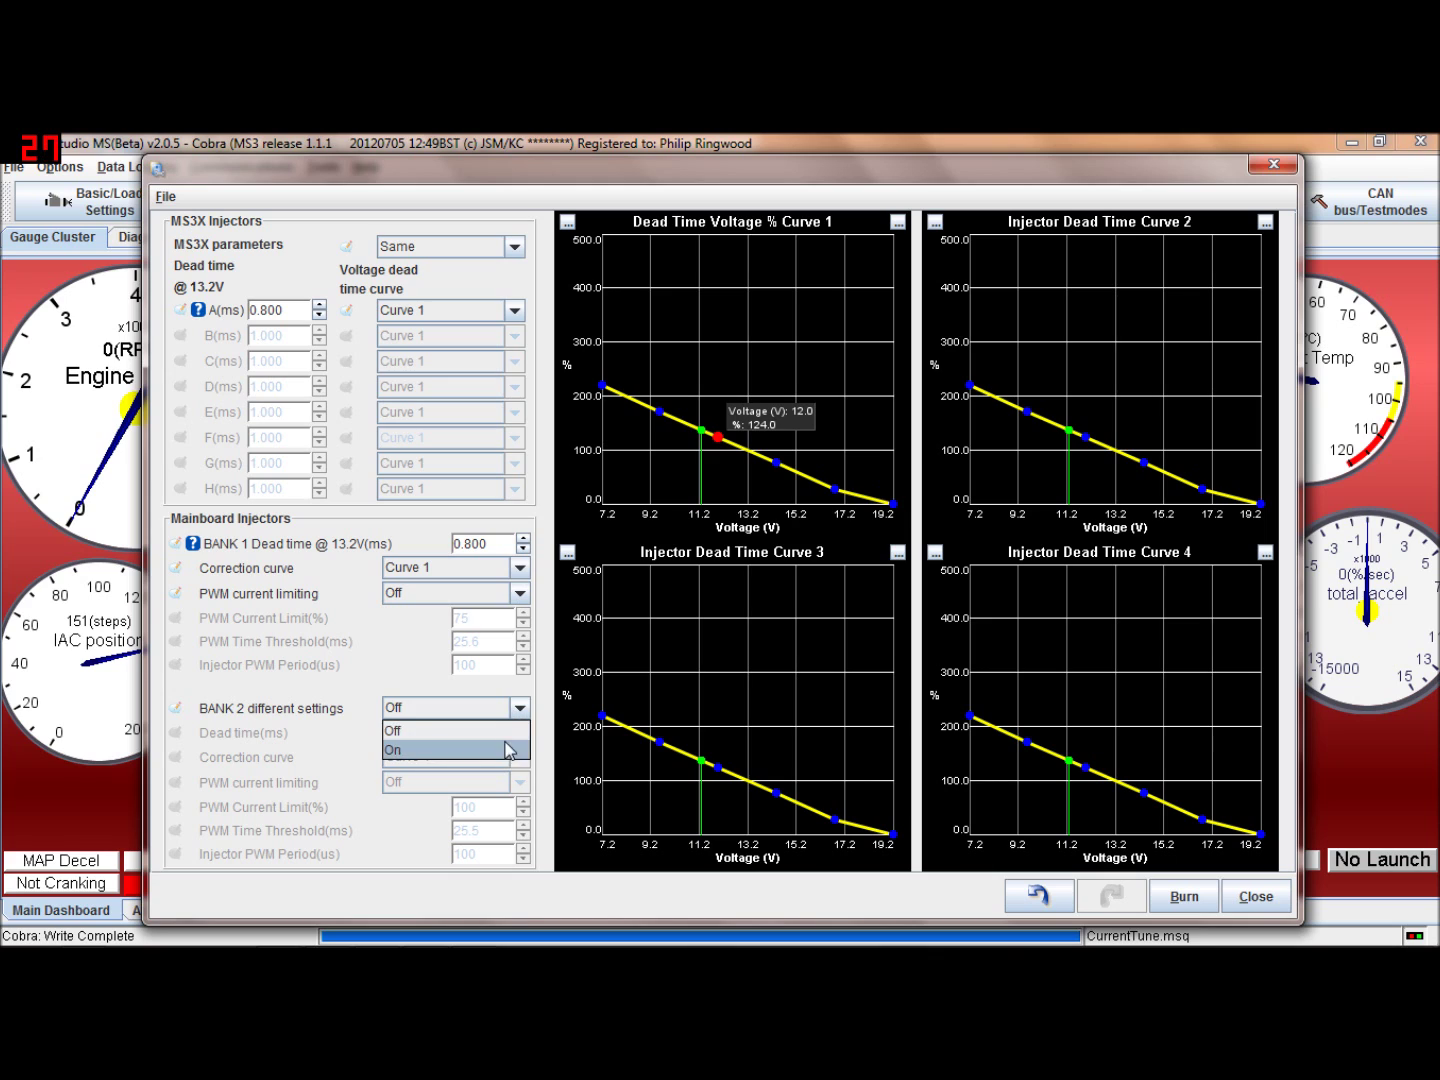
{"action": "left_click", "coordinate": [505, 750]}
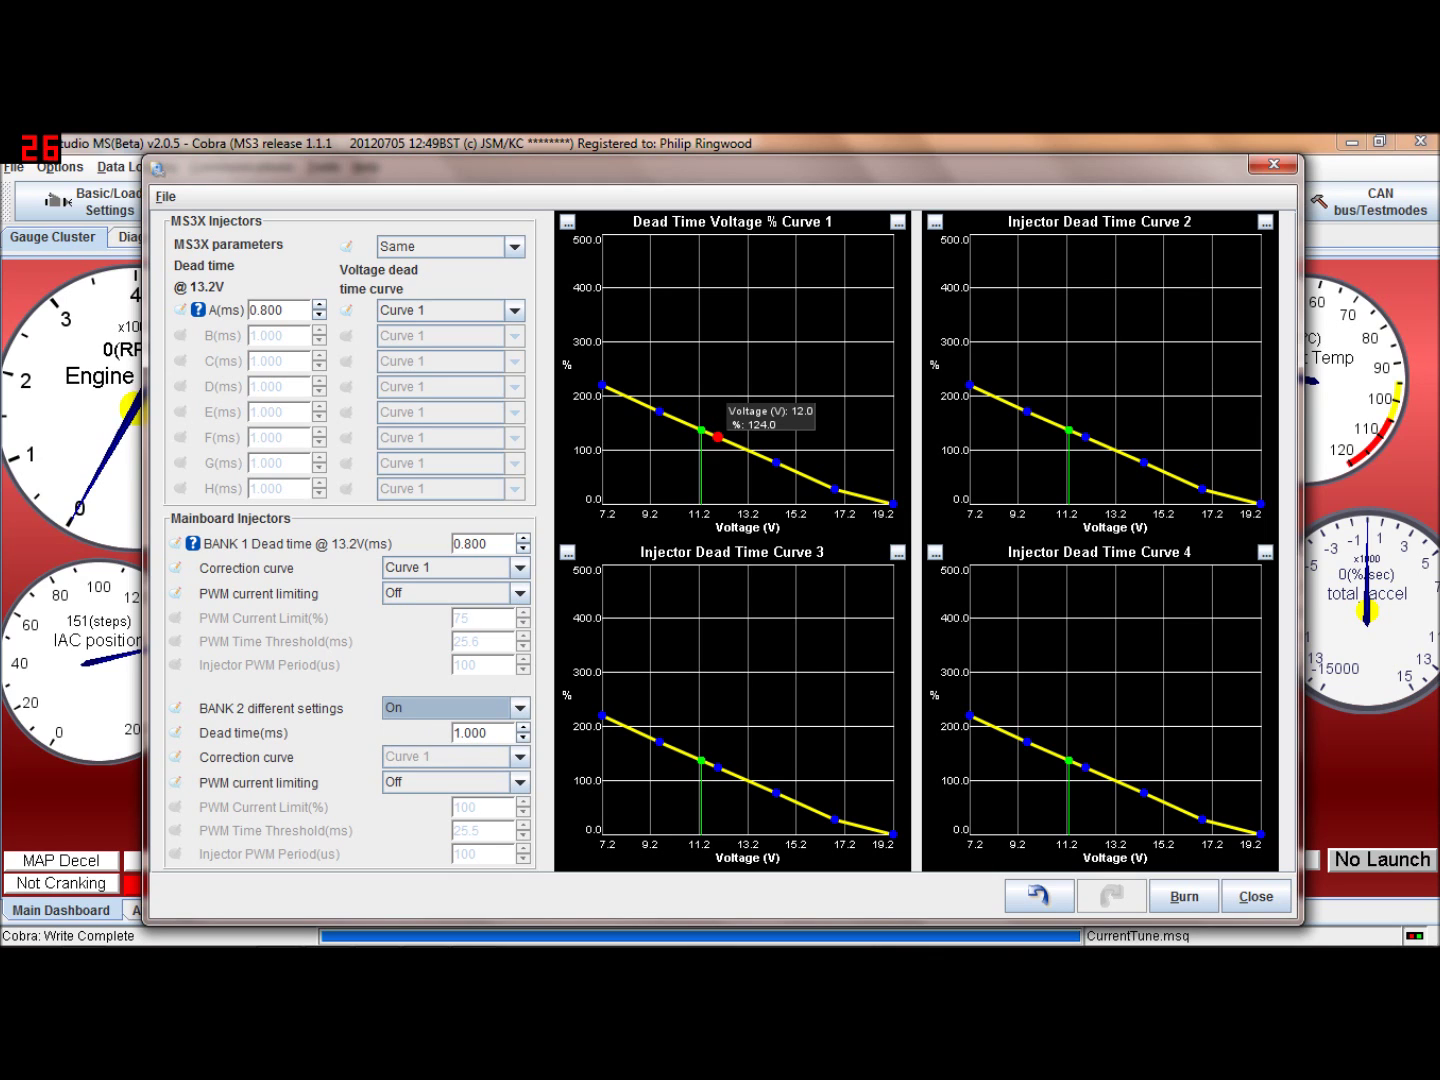
{"action": "left_click", "coordinate": [518, 716]}
{"action": "left_click", "coordinate": [485, 731]}
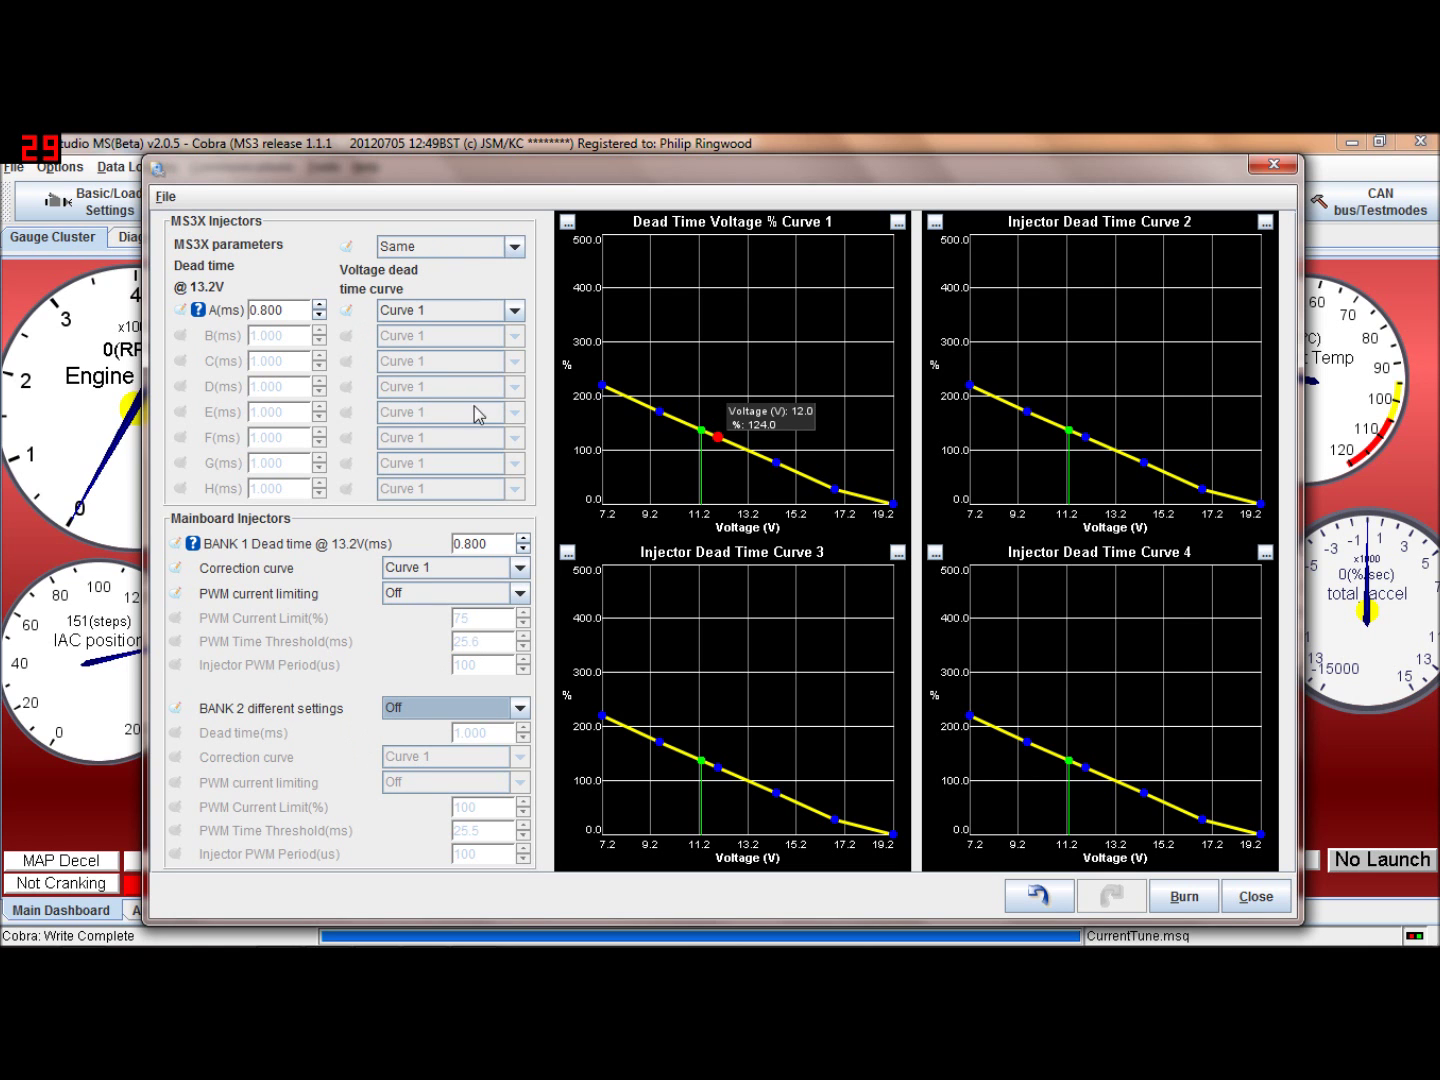
{"action": "left_click", "coordinate": [1262, 900]}
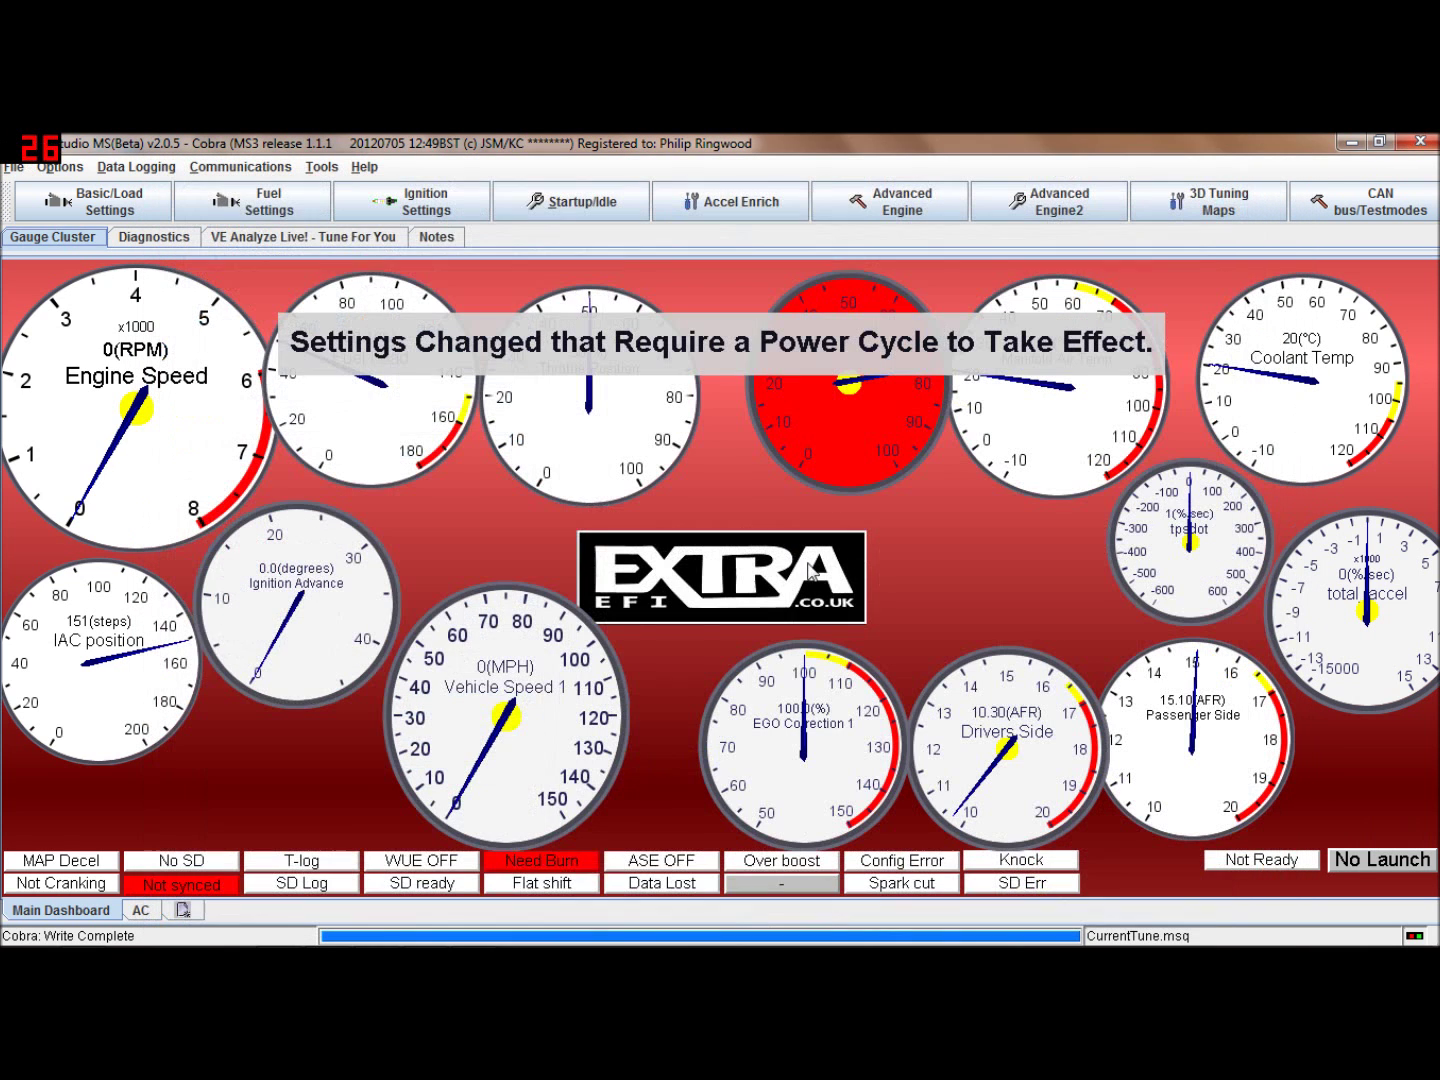
{"action": "left_click", "coordinate": [300, 214]}
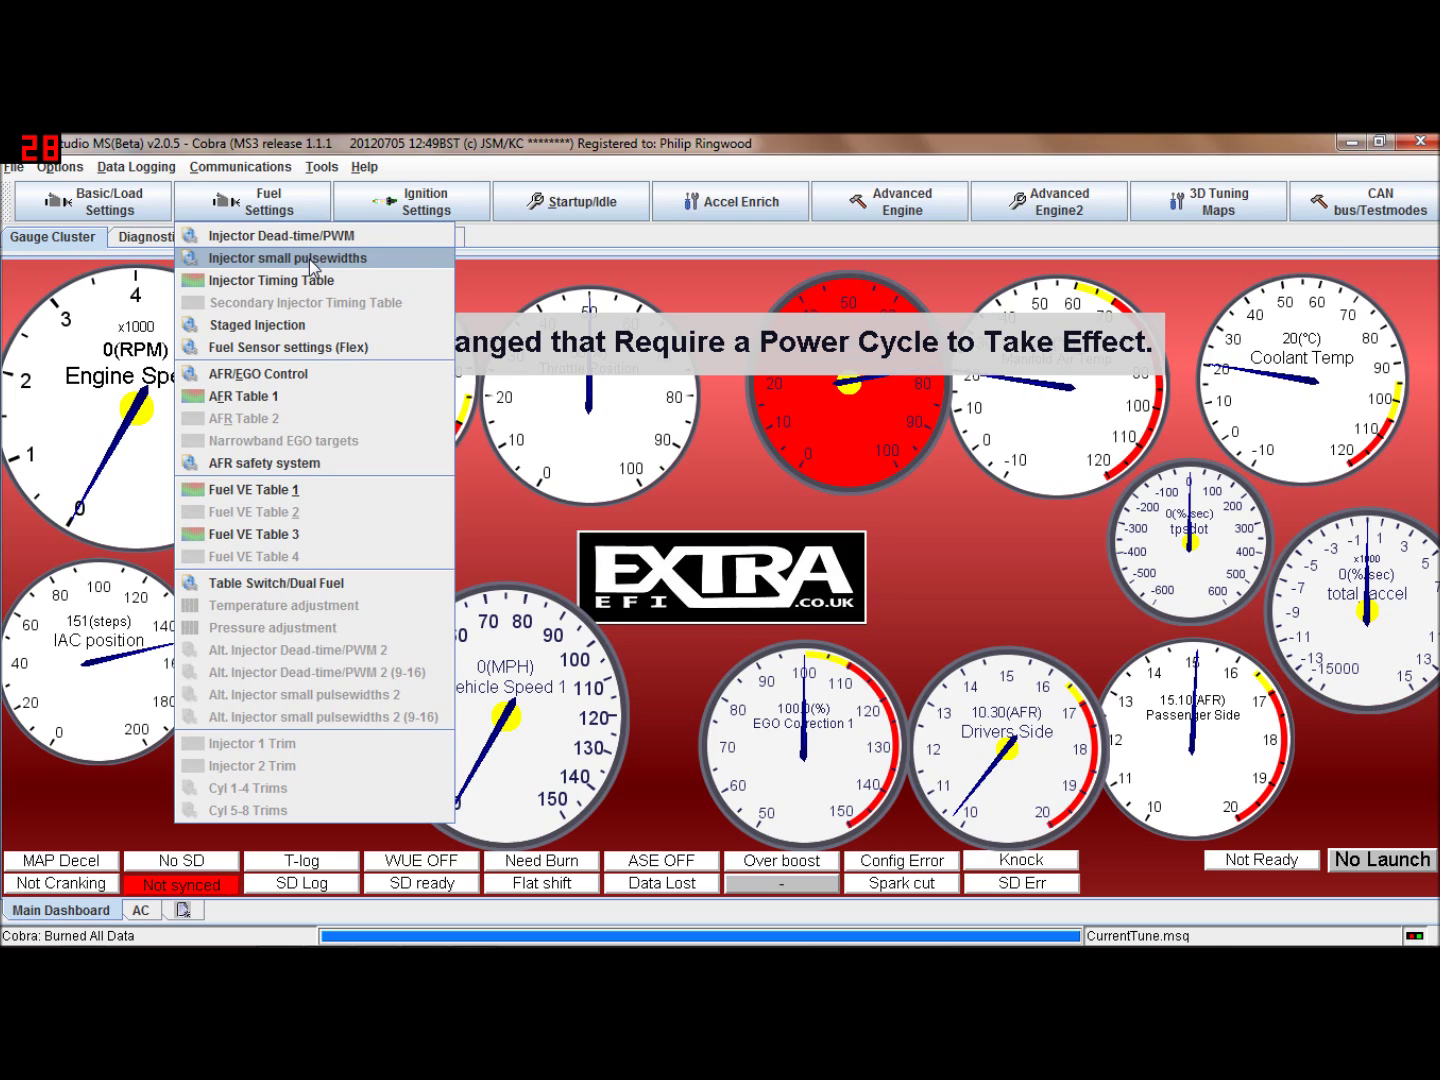
{"action": "left_click", "coordinate": [309, 258]}
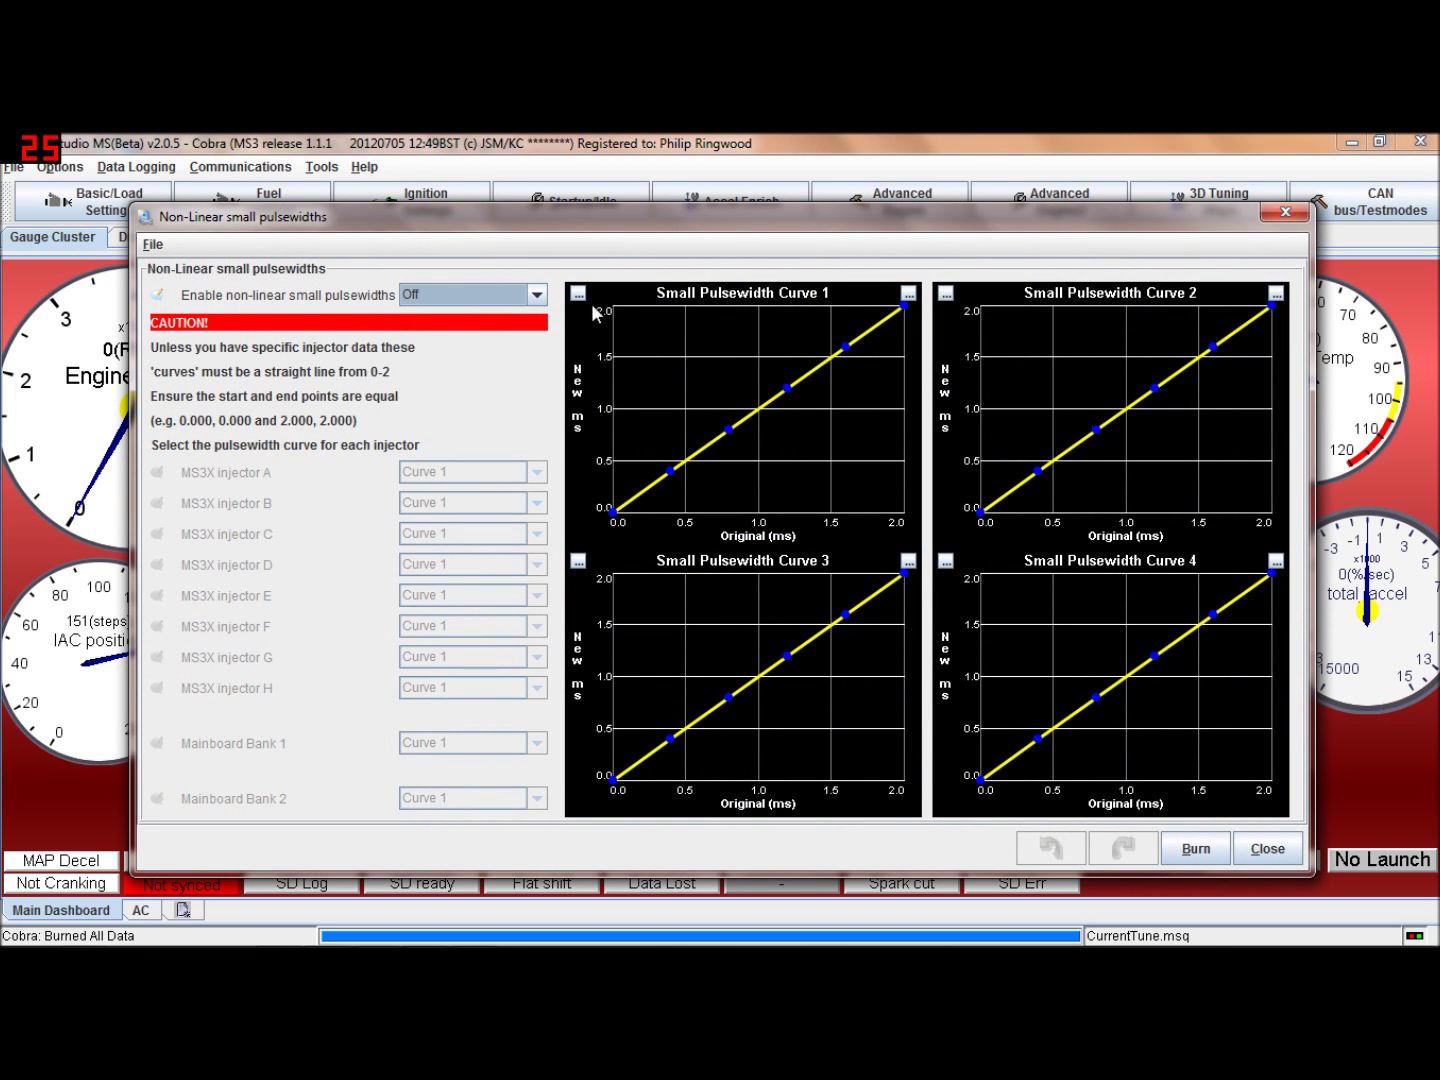
{"action": "left_click", "coordinate": [537, 295]}
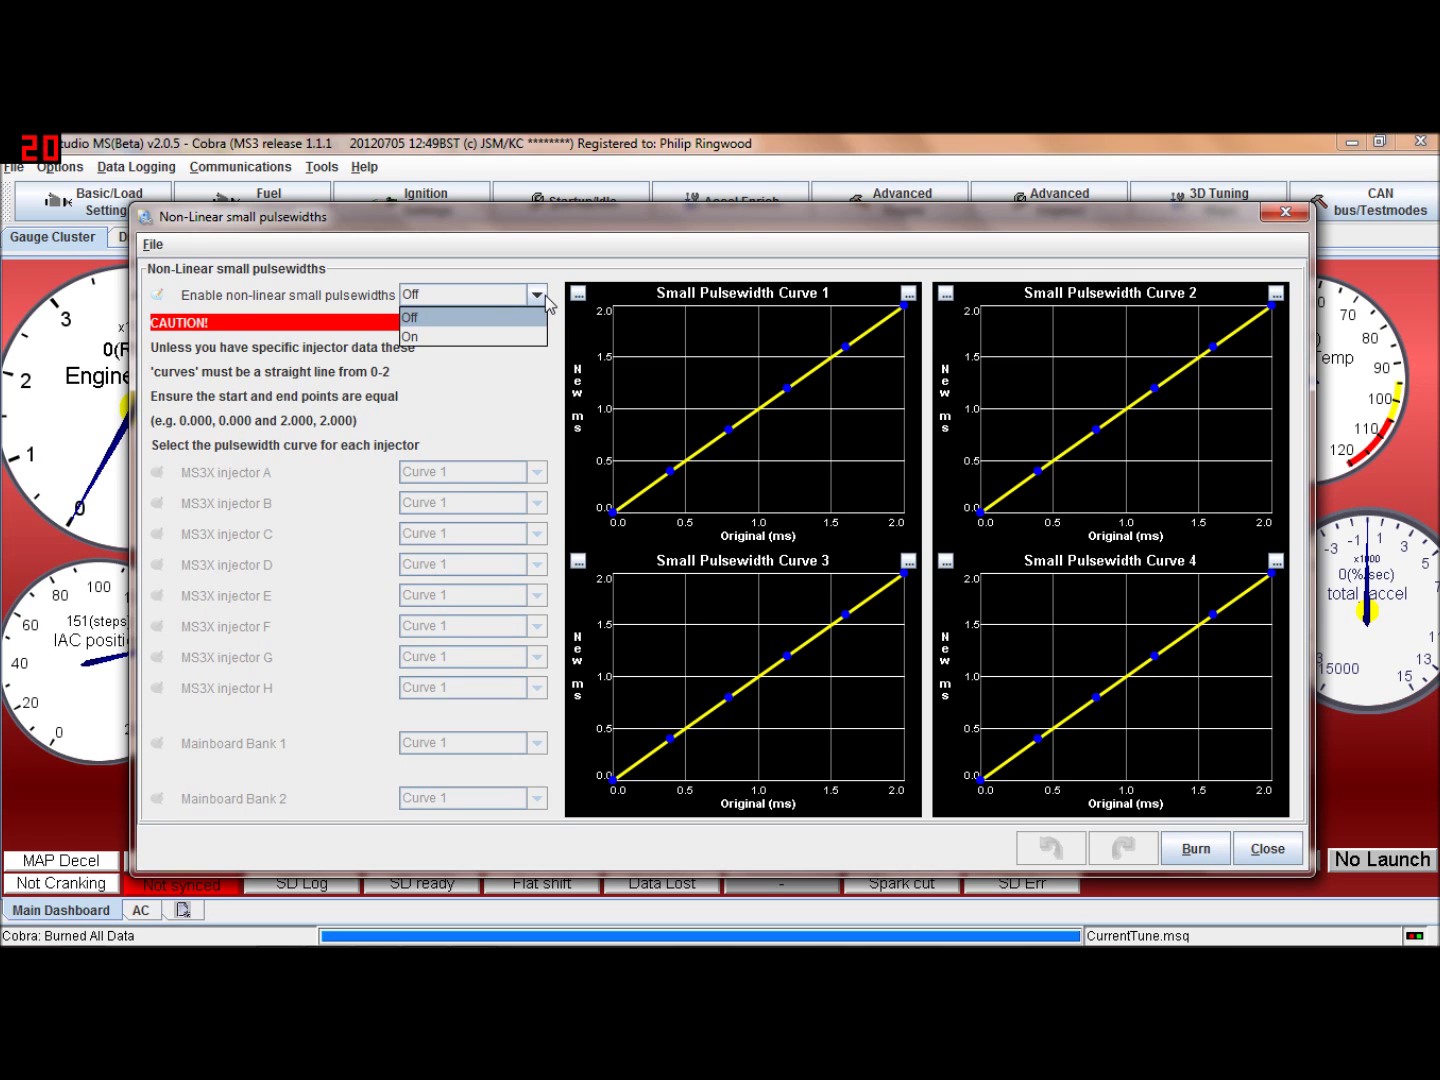
{"action": "left_click", "coordinate": [523, 336]}
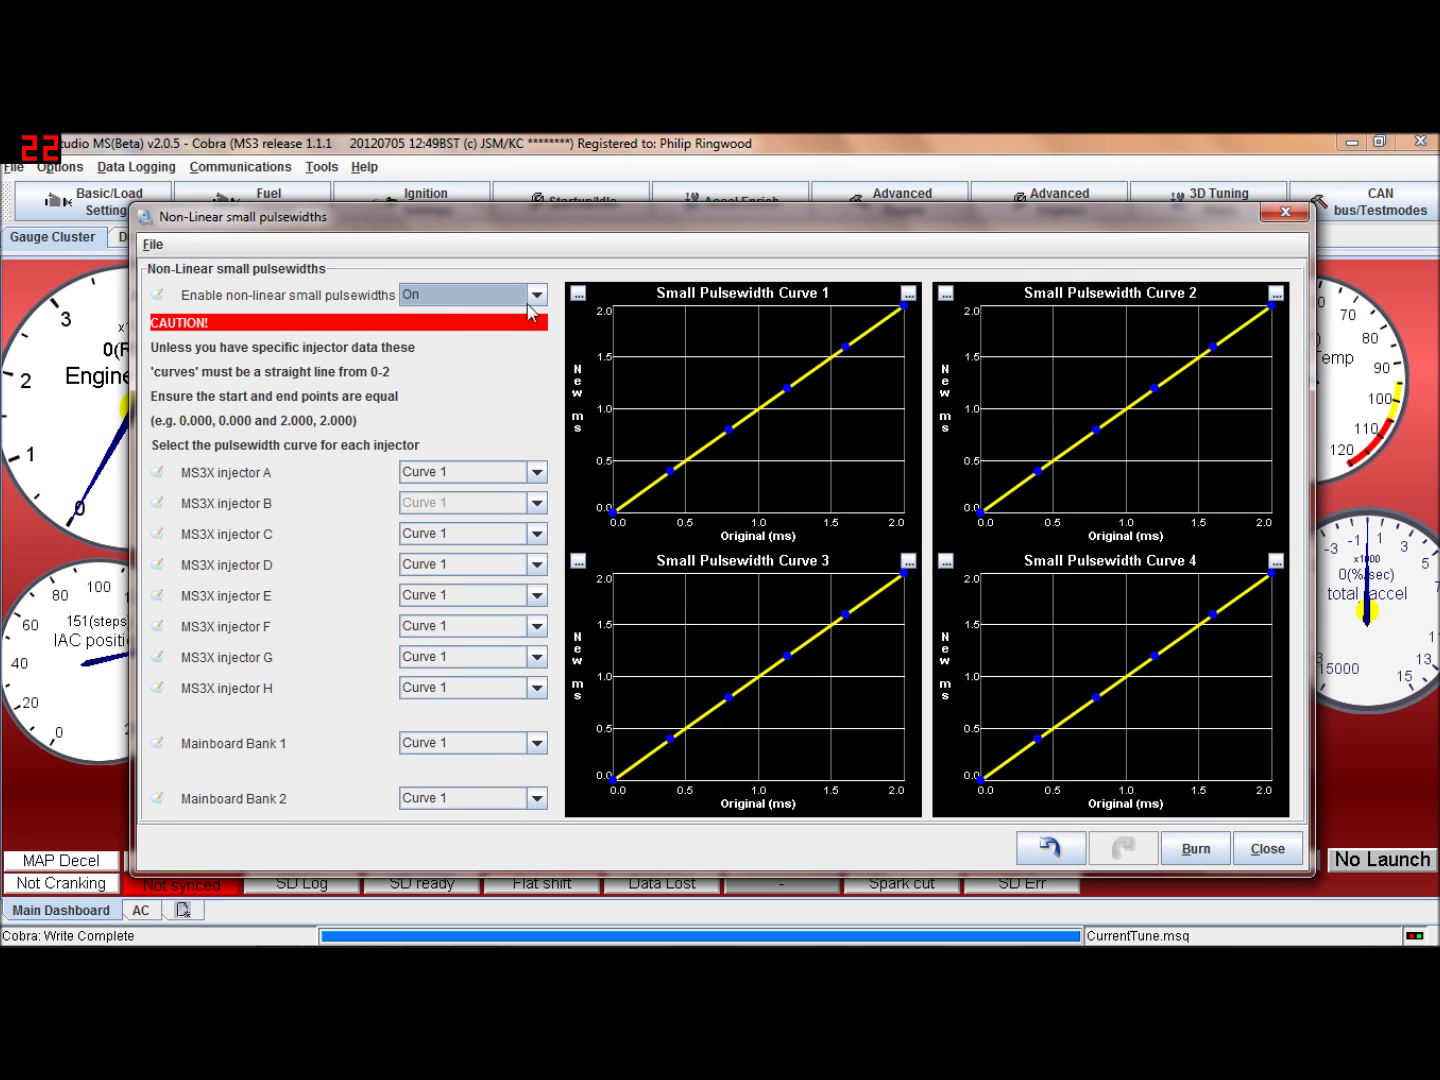
{"action": "left_click", "coordinate": [537, 294]}
{"action": "left_click", "coordinate": [526, 318]}
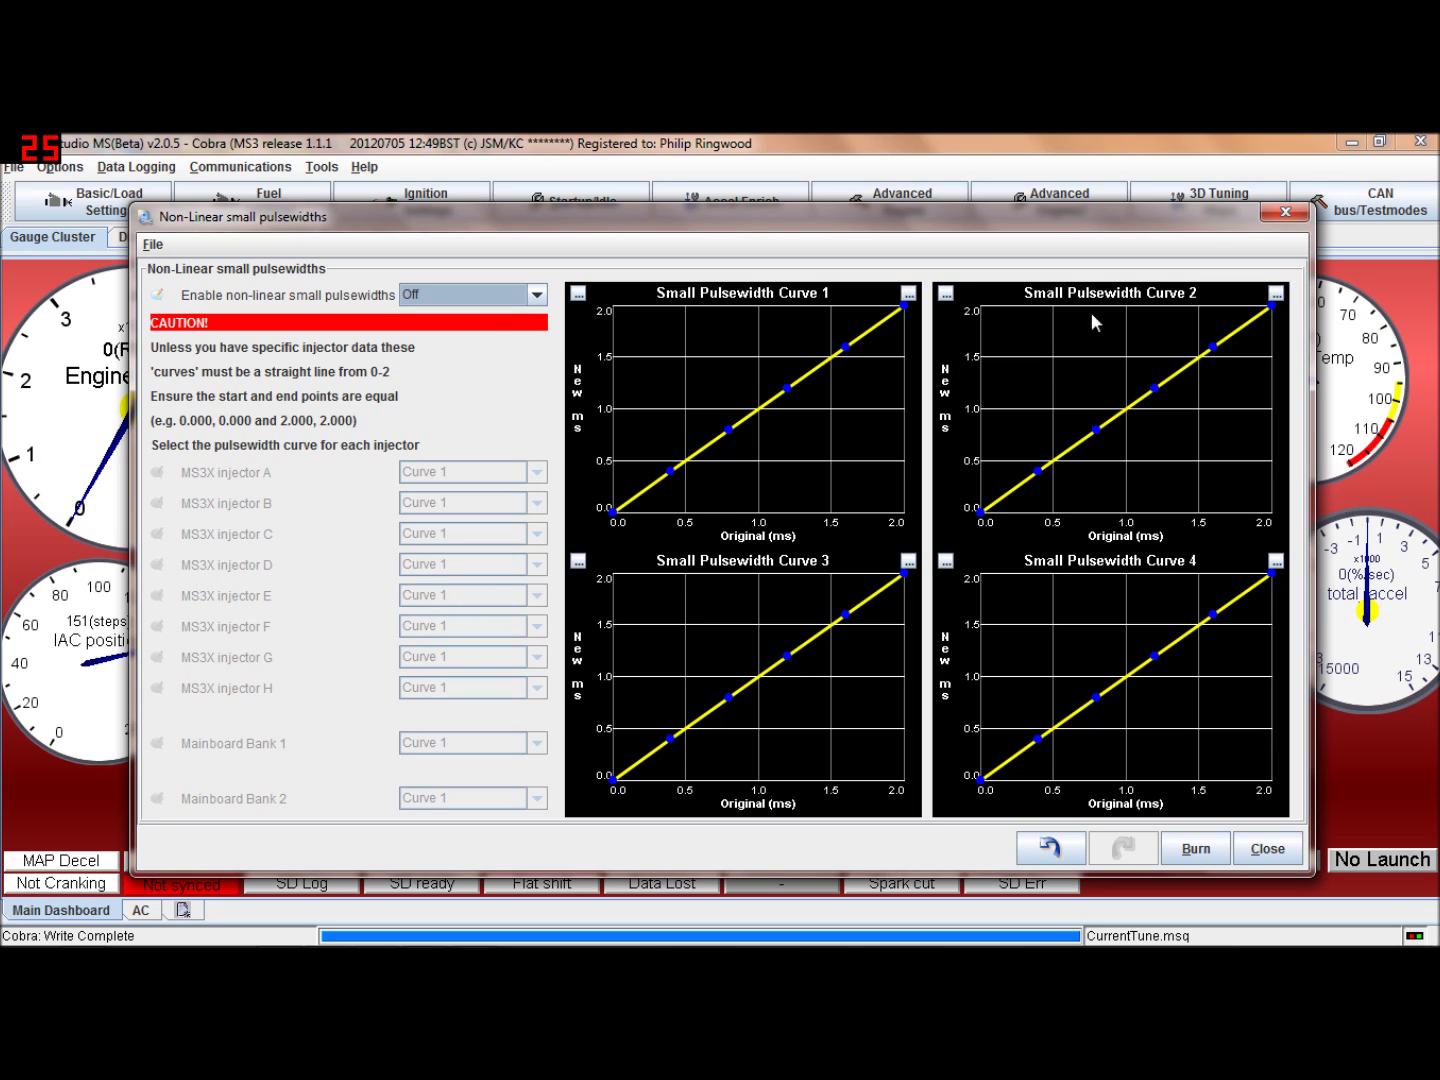
{"action": "left_click", "coordinate": [1289, 217]}
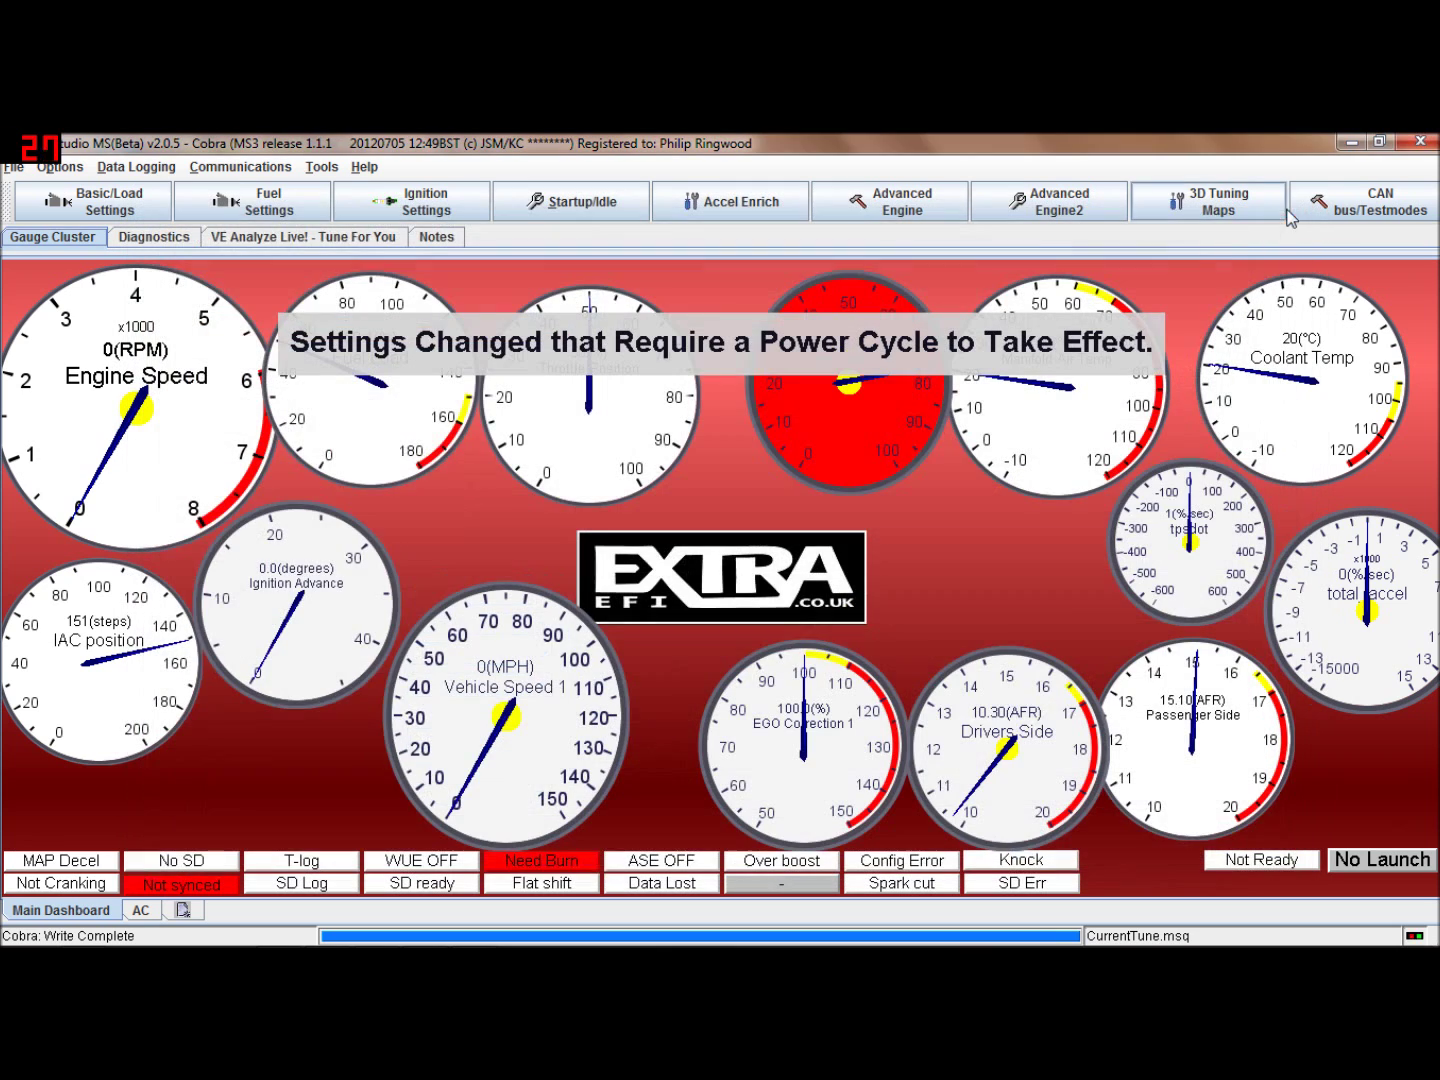
Open the Injector Timing Table, enlarge its window, and nudge the 300 rpm value down.
{"action": "left_click", "coordinate": [262, 203]}
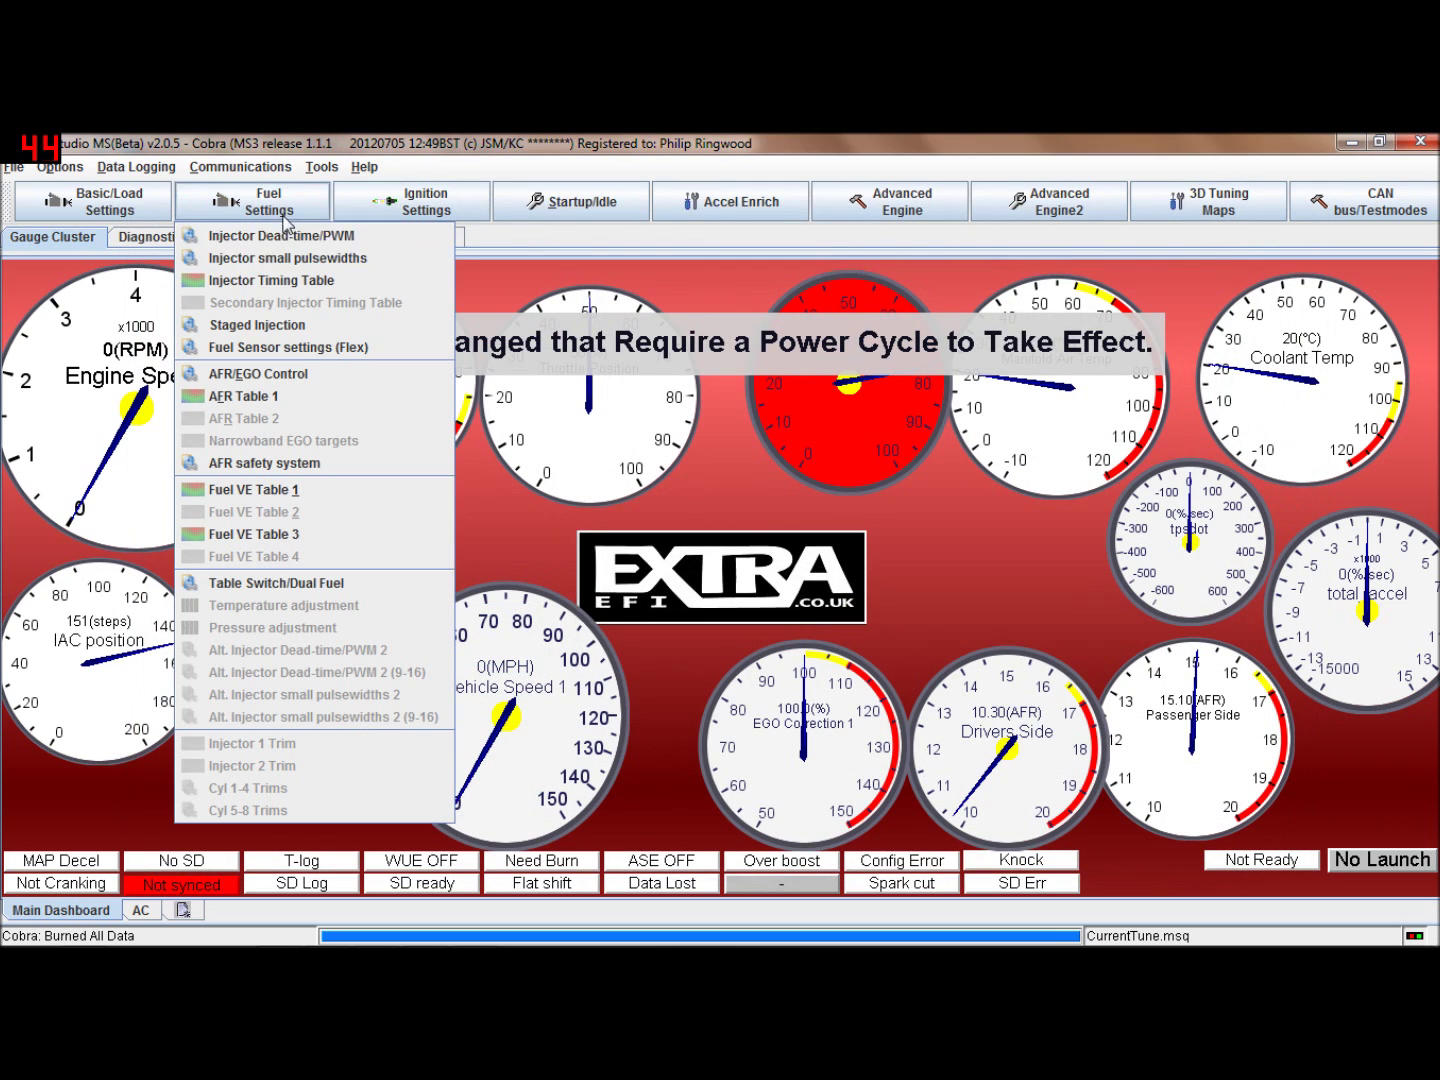
{"action": "left_click", "coordinate": [270, 281]}
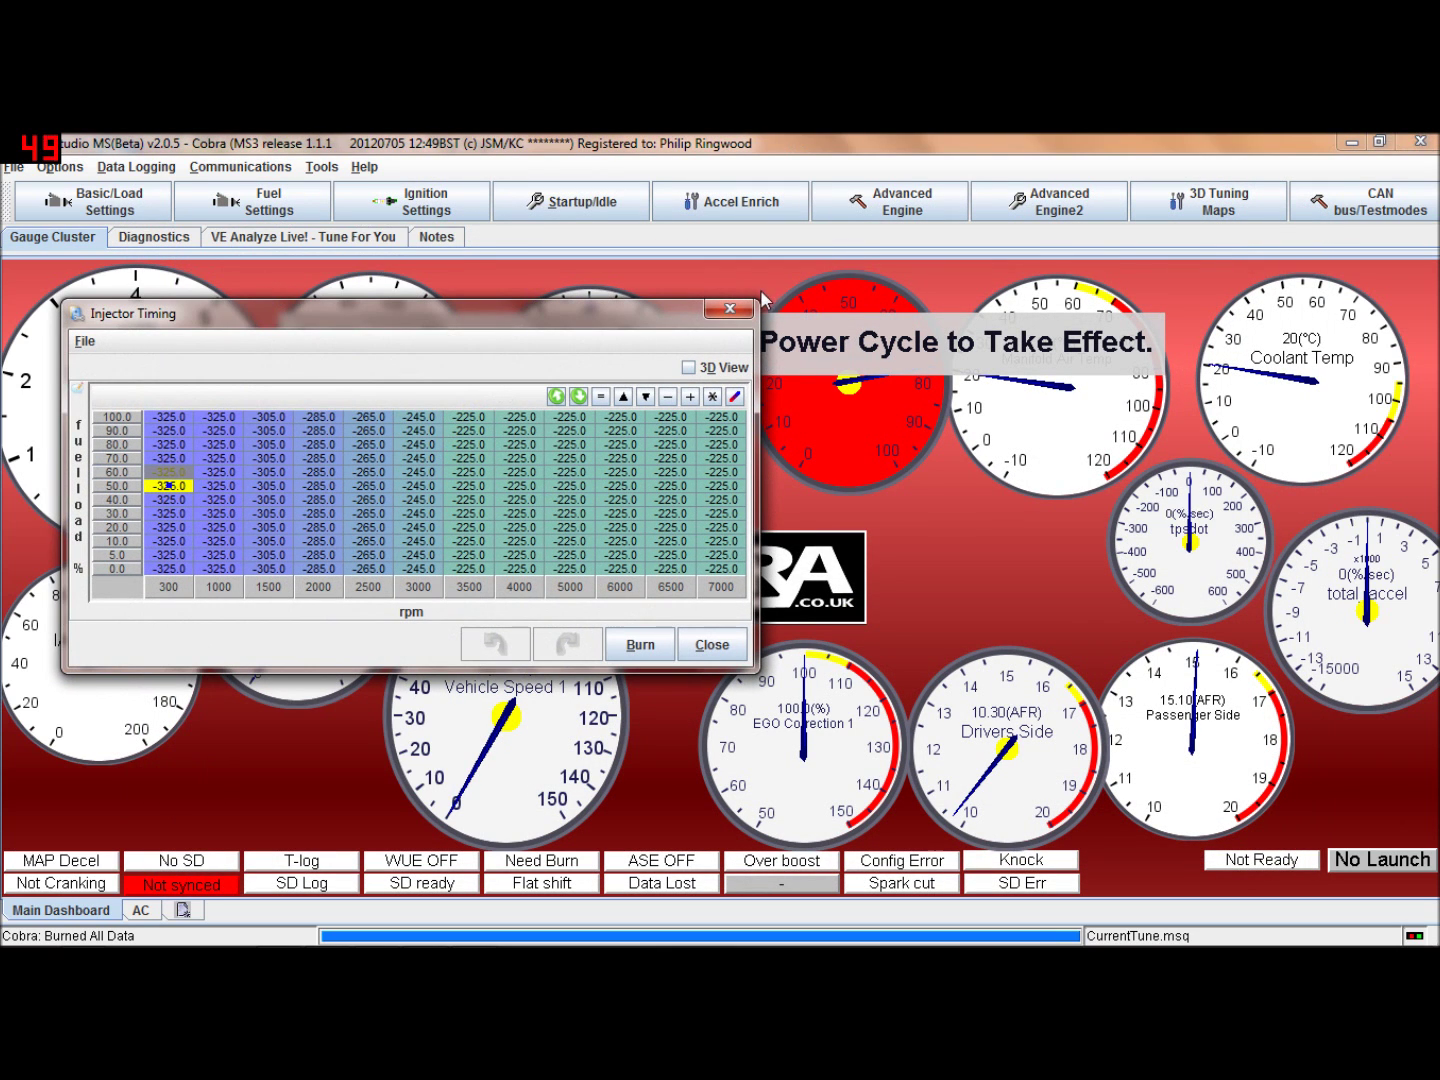
{"action": "left_click_drag", "start_coordinate": [757, 301], "coordinate": [1216, 148]}
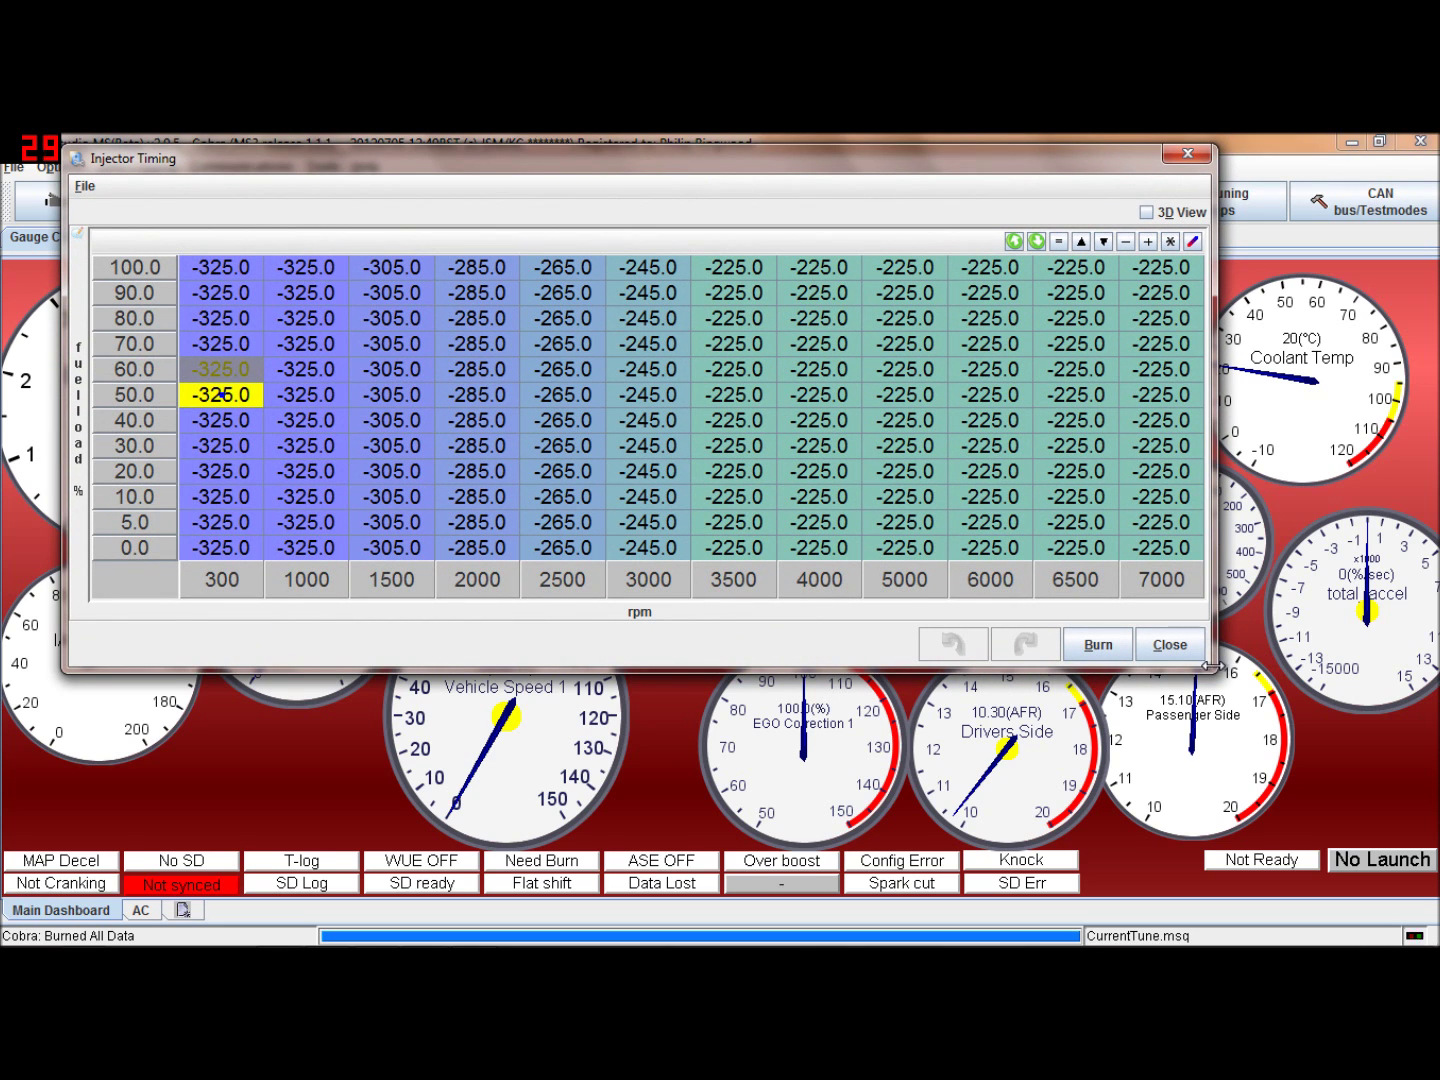
{"action": "left_click_drag", "start_coordinate": [1216, 670], "coordinate": [1290, 737]}
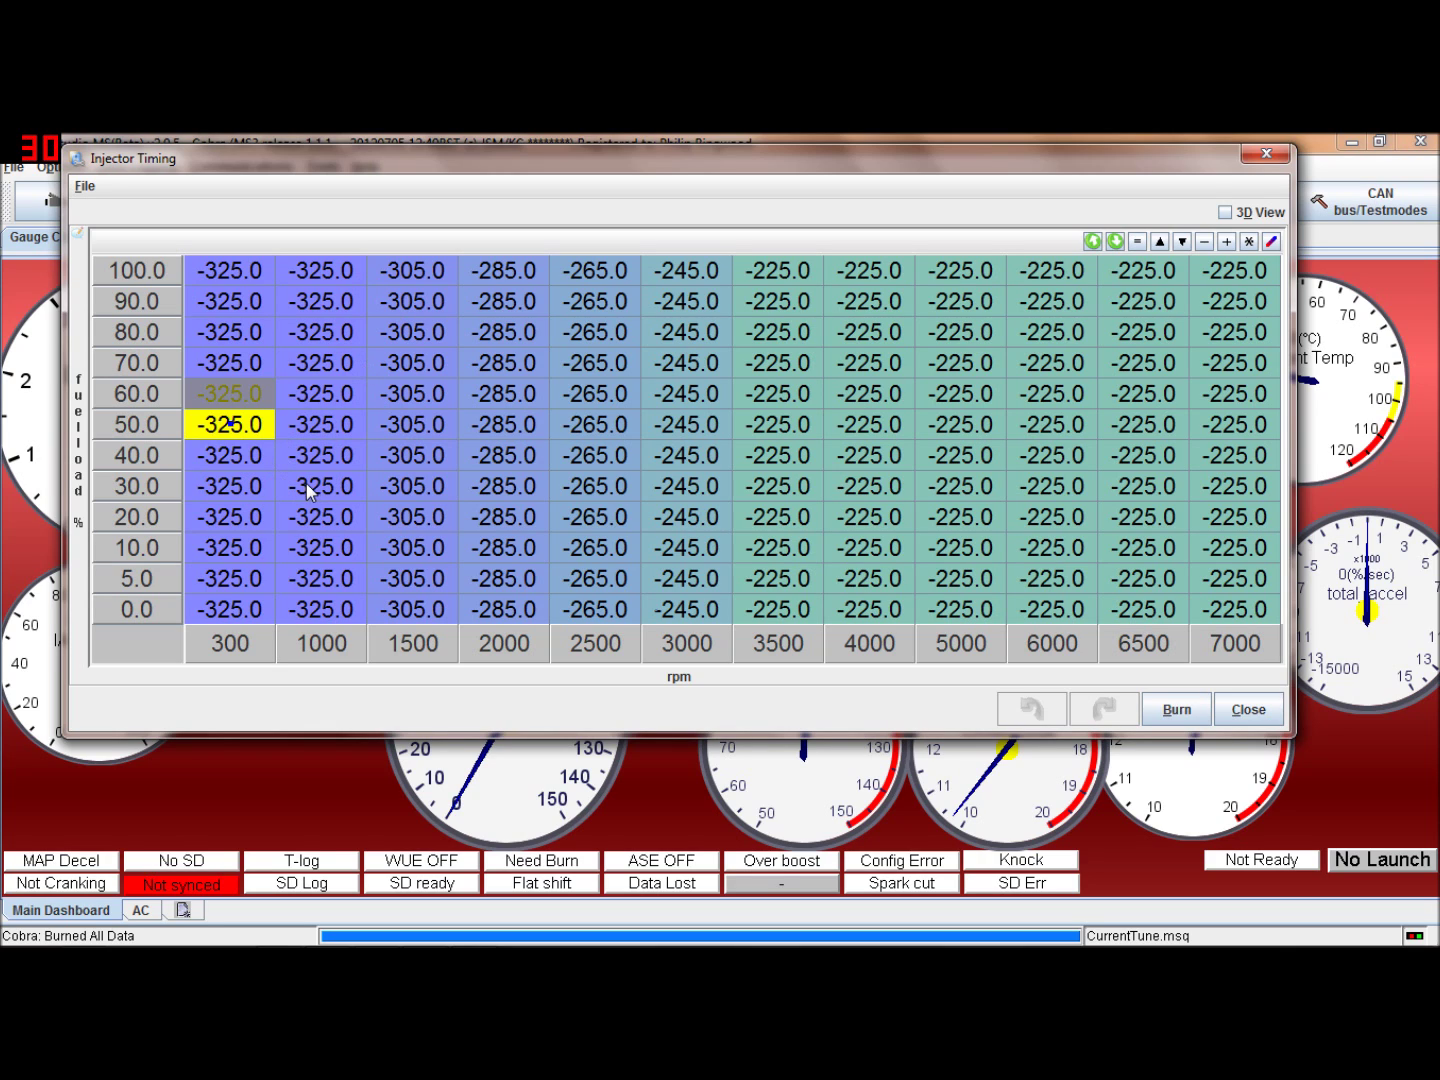
{"action": "key", "text": "minus"}
Return the 300 rpm cell to -325.0, select the 4000 rpm/70 load cell, and close the table.
{"action": "key", "text": "plus"}
{"action": "key", "text": "minus"}
{"action": "key", "text": "plus"}
{"action": "key", "text": "minus"}
{"action": "key", "text": "plus"}
{"action": "key", "text": "minus"}
{"action": "key", "text": "plus"}
{"action": "left_click", "coordinate": [895, 364]}
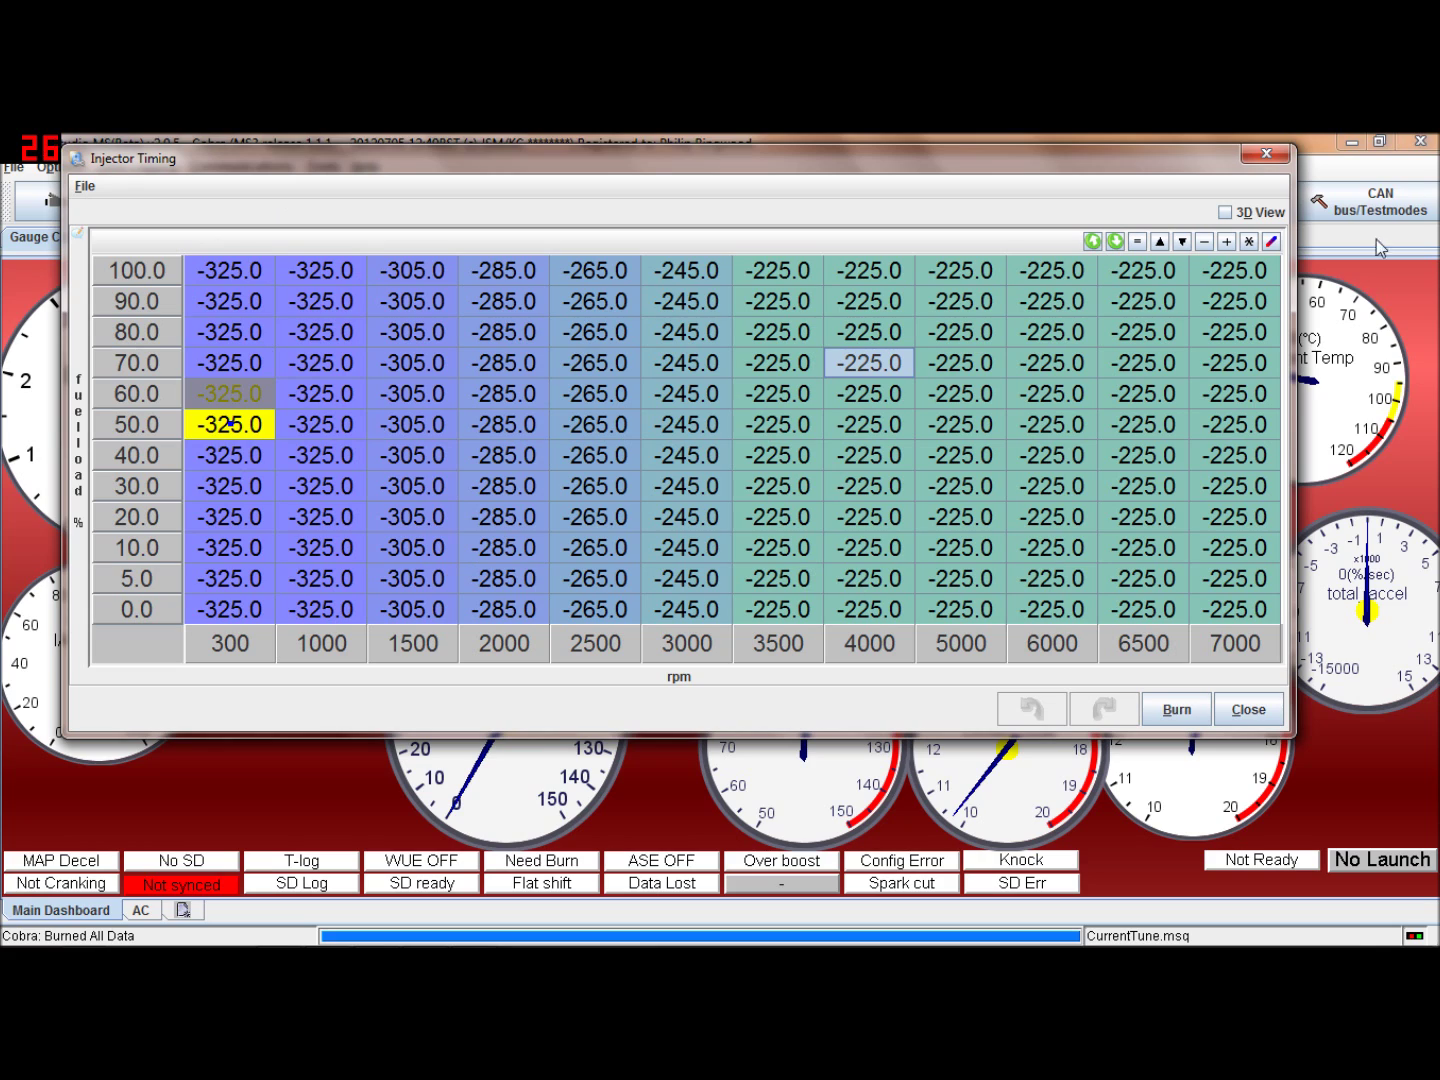
{"action": "left_click", "coordinate": [1263, 155]}
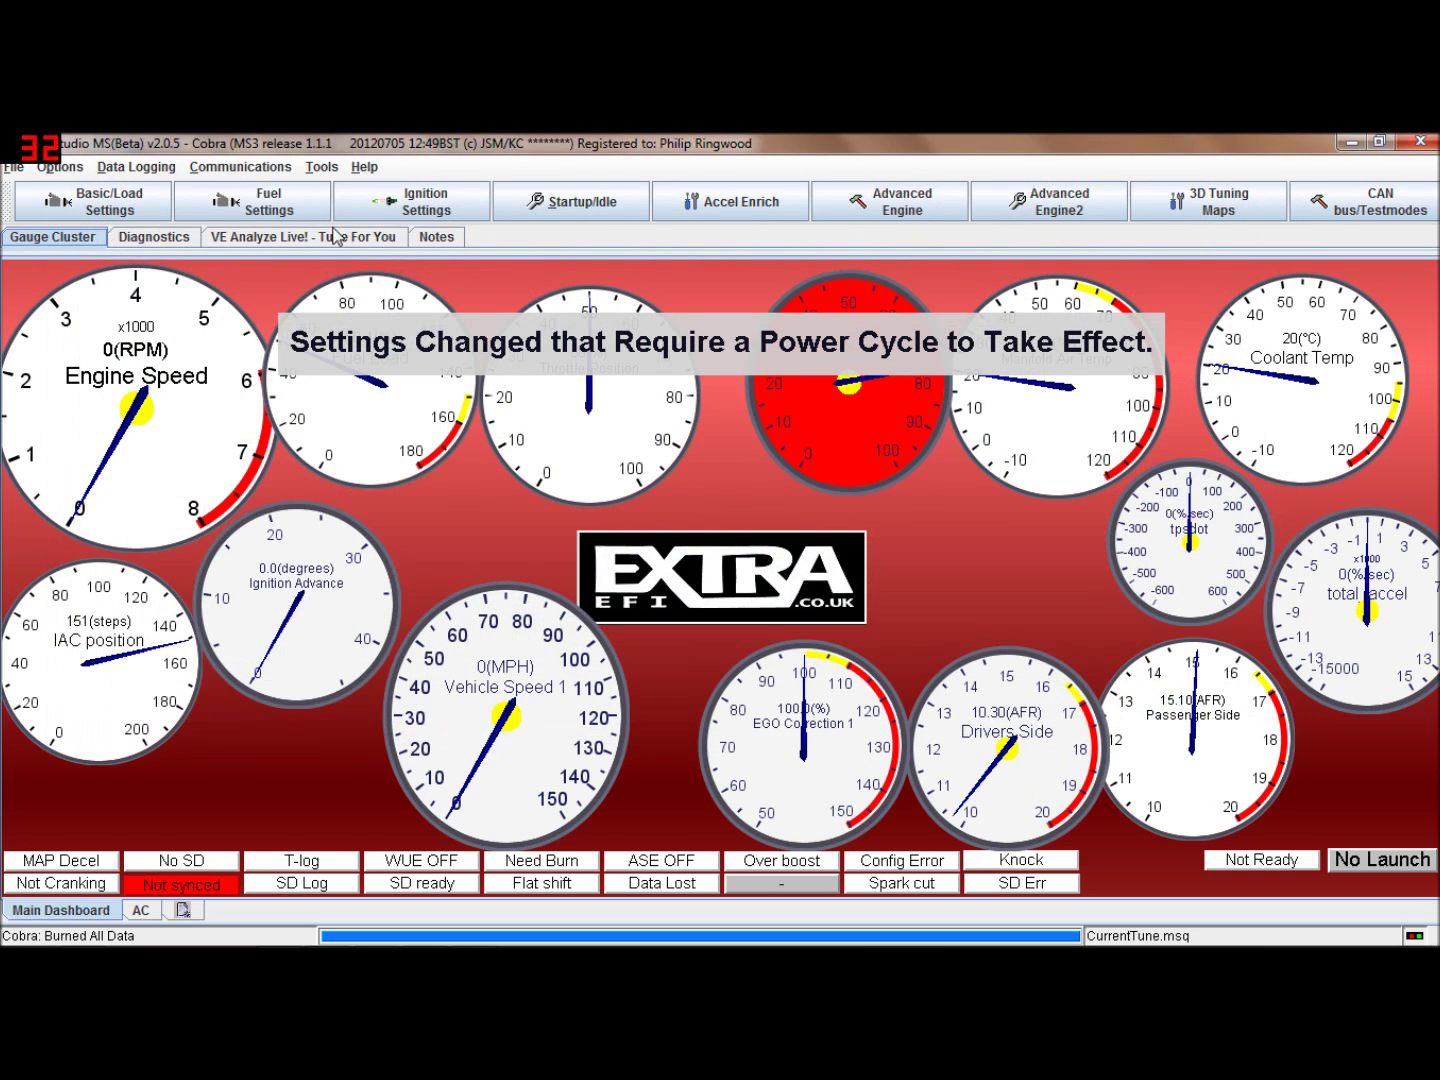
{"action": "left_click", "coordinate": [290, 207]}
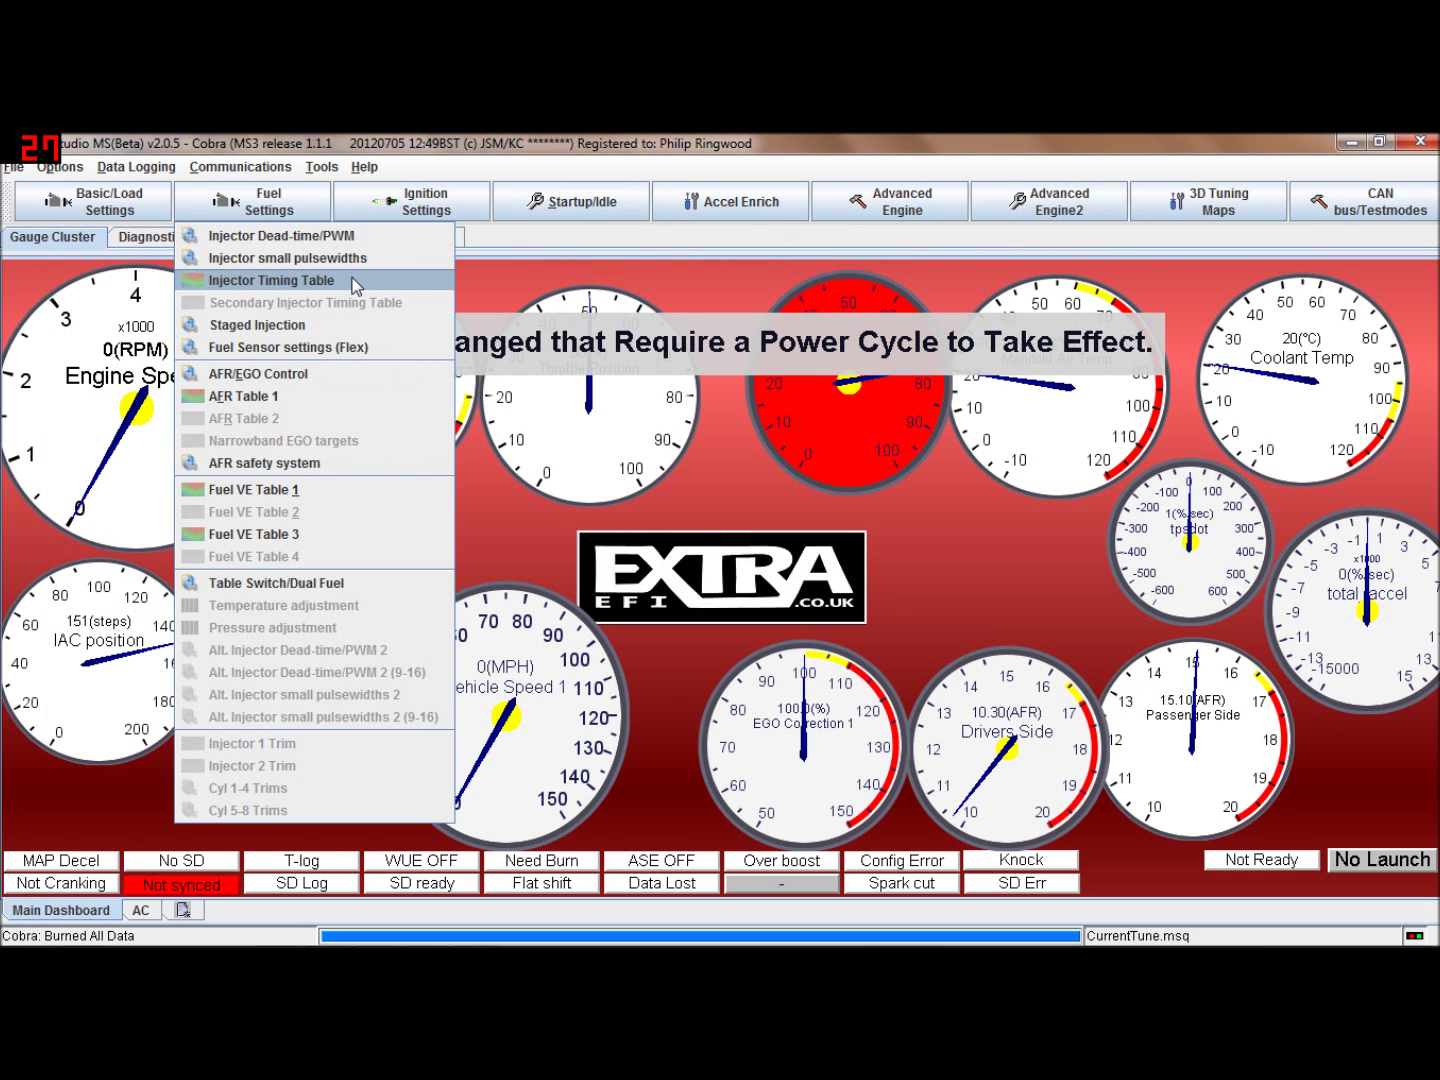
{"action": "left_click", "coordinate": [370, 325]}
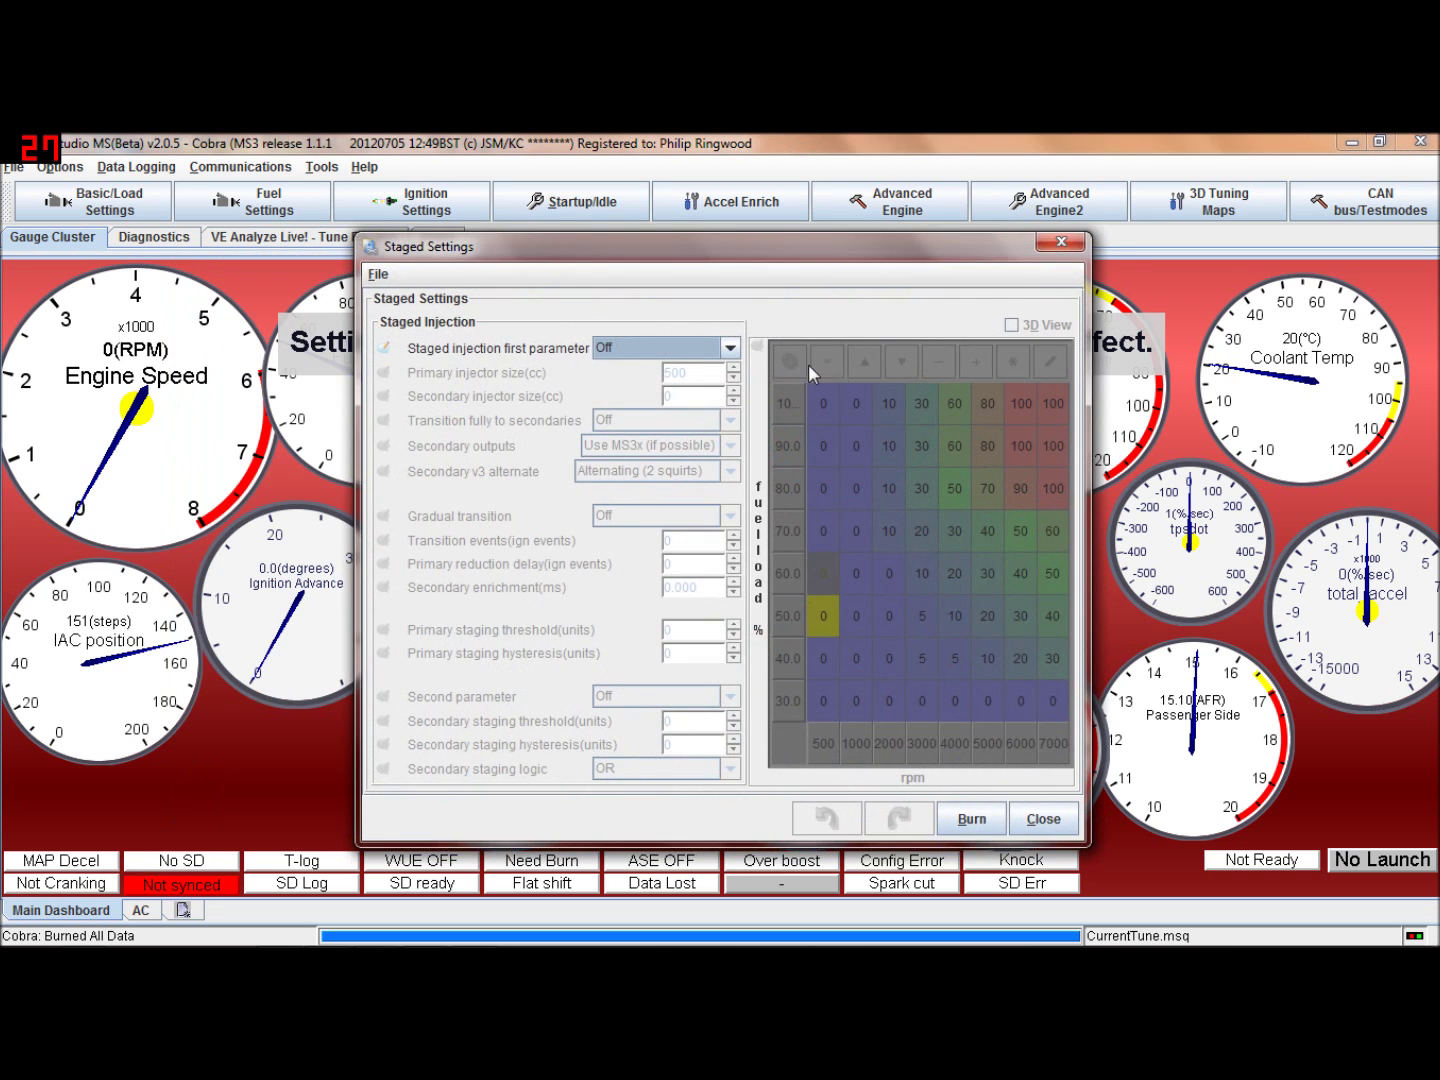
{"action": "left_click", "coordinate": [1068, 245]}
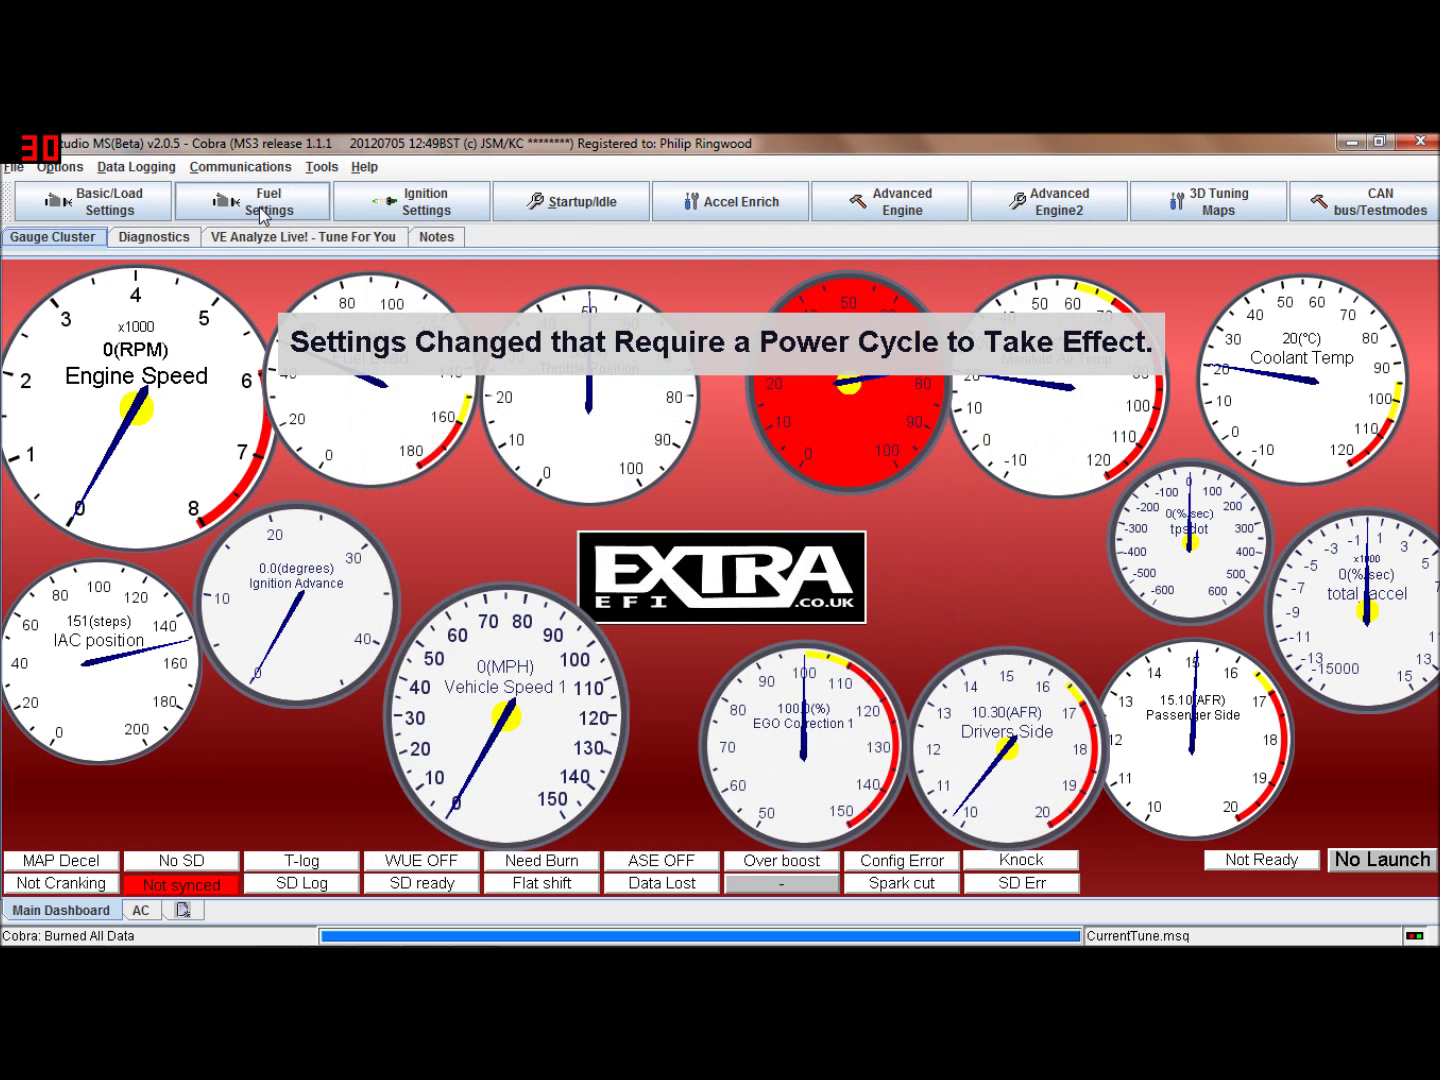
{"action": "left_click", "coordinate": [265, 210]}
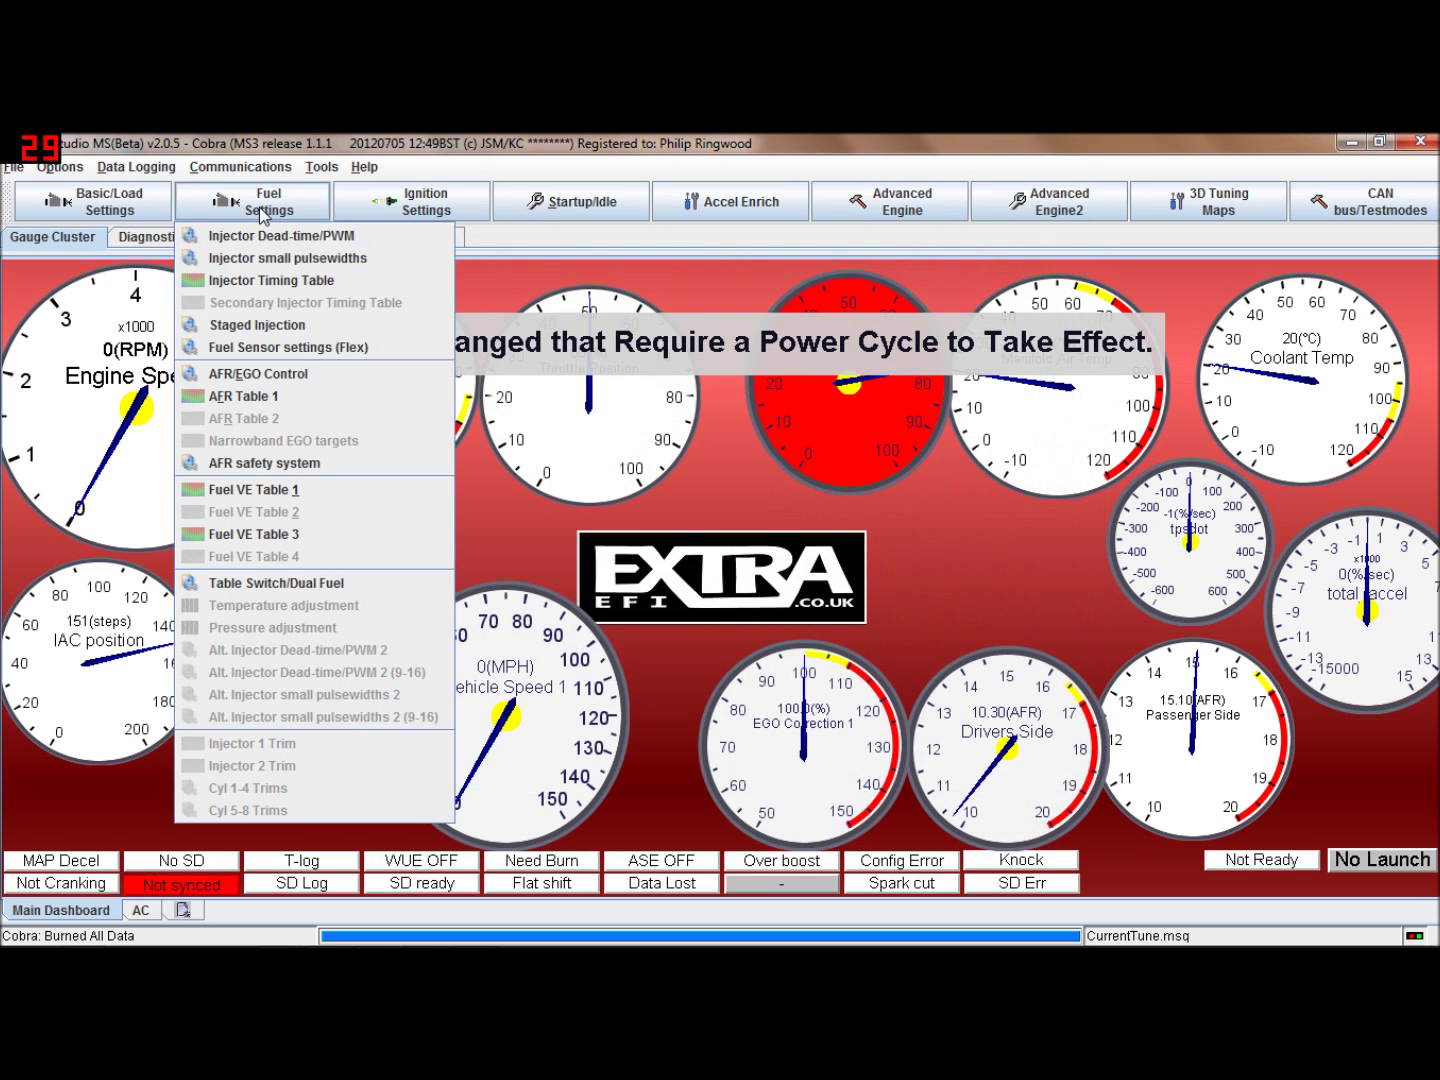
Open Fuel Settings > AFR/EGO Control, showing the Simple algorithm with two wideband sensors.
{"action": "left_click", "coordinate": [326, 372]}
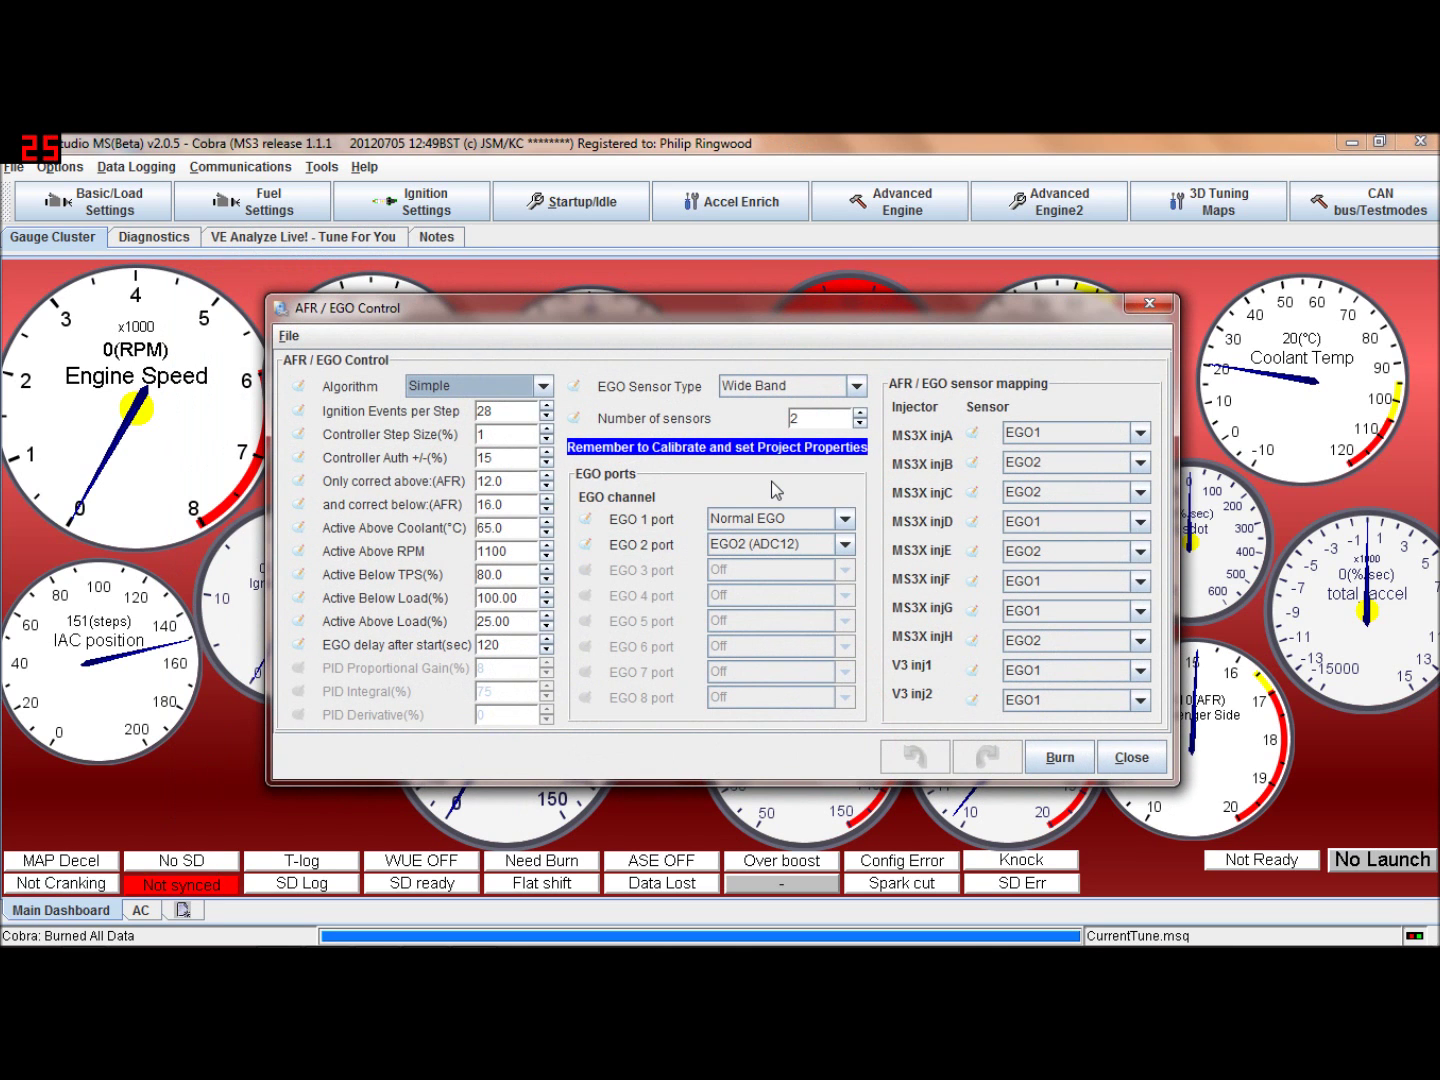